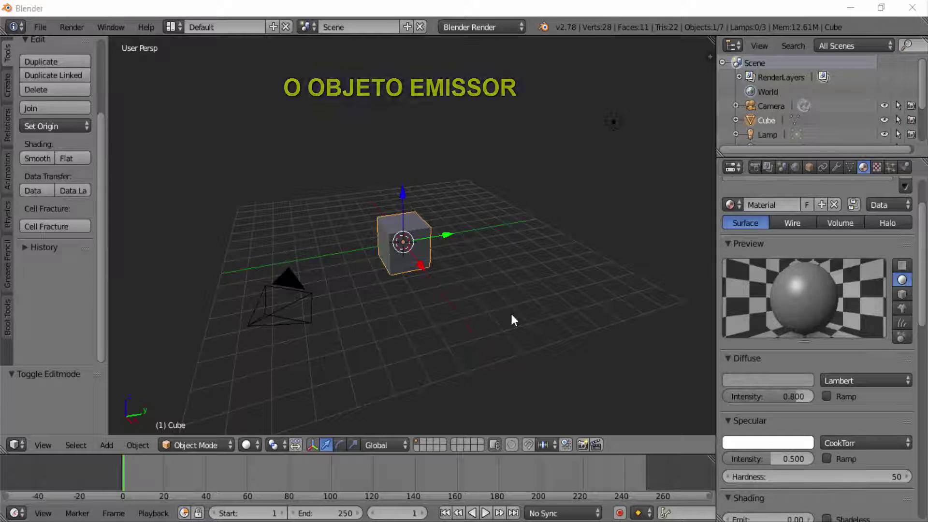
# Zoom the 3D view in on the default cube so it fills the middle
pyautogui.scroll(1, 512, 315)
pyautogui.scroll(1, 511, 315)
pyautogui.scroll(3, 511, 315)
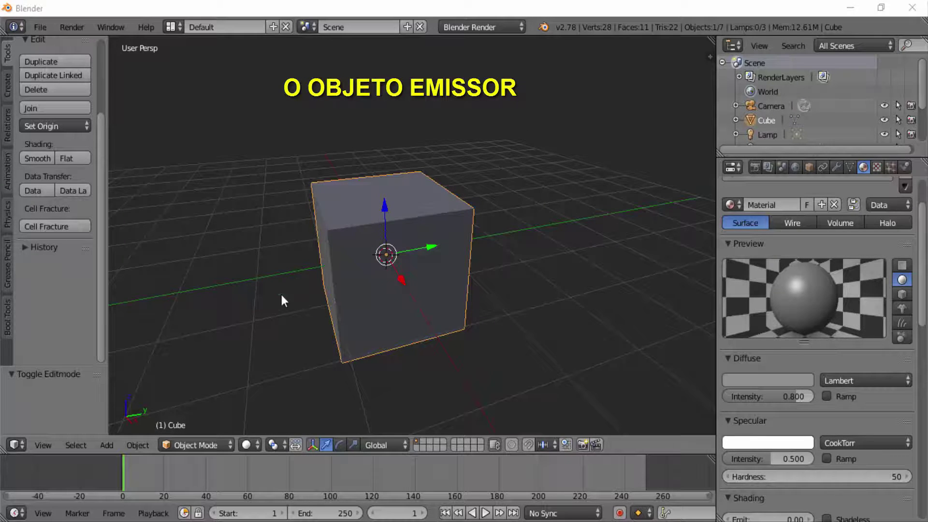
# Switch the default cube into Edit Mode with its whole mesh selected
pyautogui.click(184, 445)
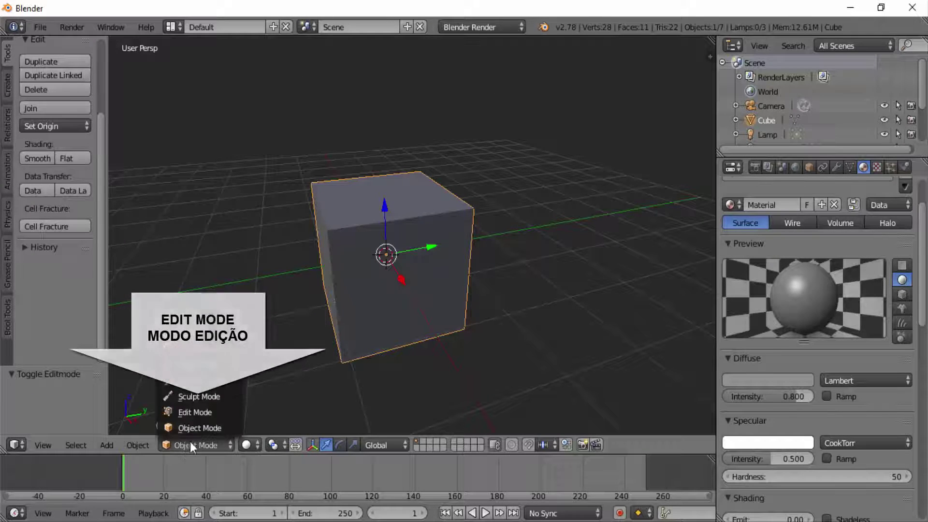
pyautogui.click(204, 410)
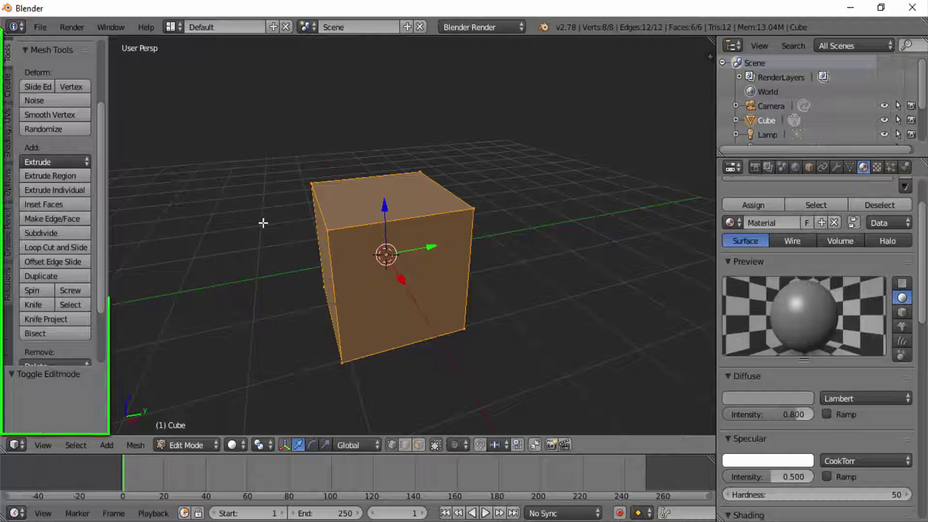
pyautogui.scroll(5, 10, 54)
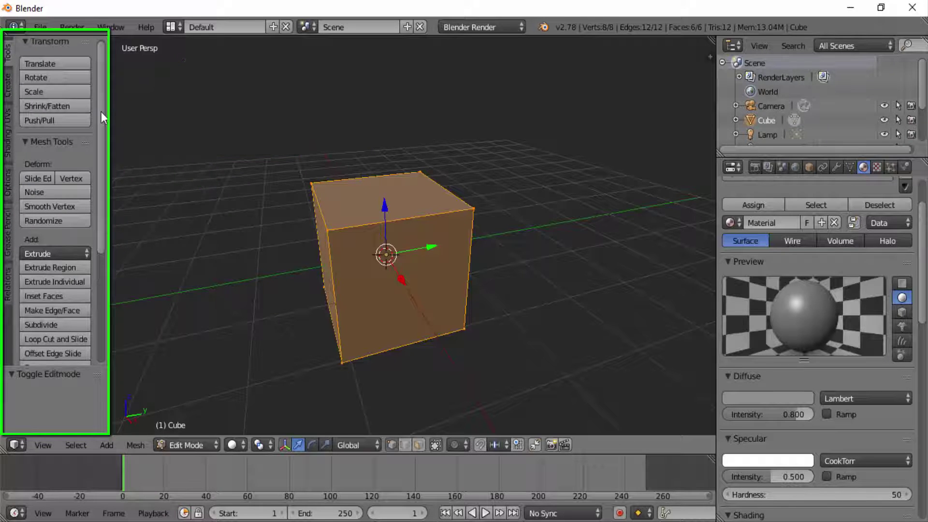
pyautogui.moveTo(101, 111); pyautogui.dragTo(100, 188)
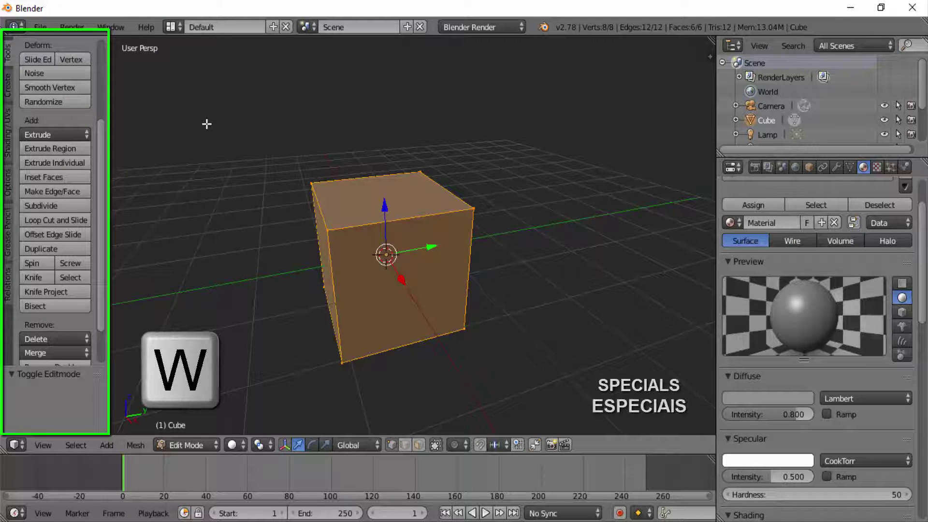
pyautogui.press('w')
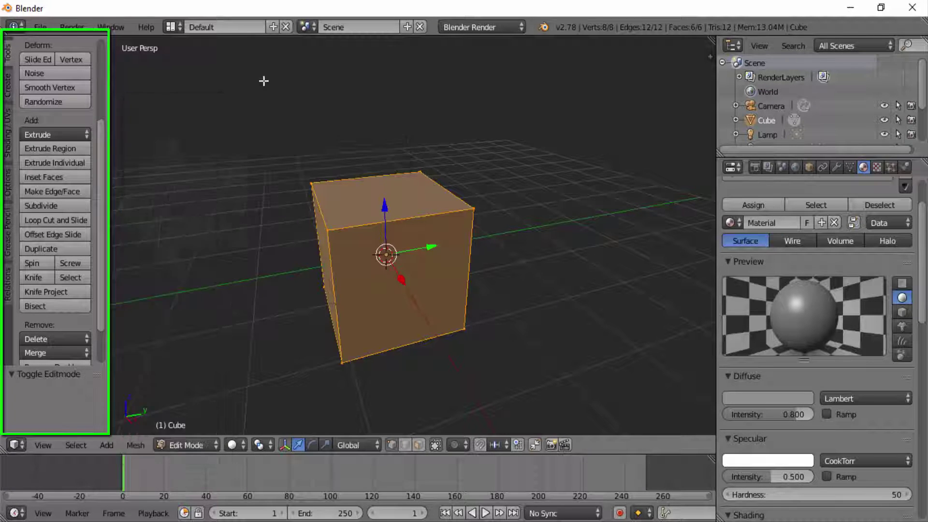
# Subdivide the cube with 10 cuts, then subdivide once more to reach 2,906 vertices
pyautogui.click(67, 205)
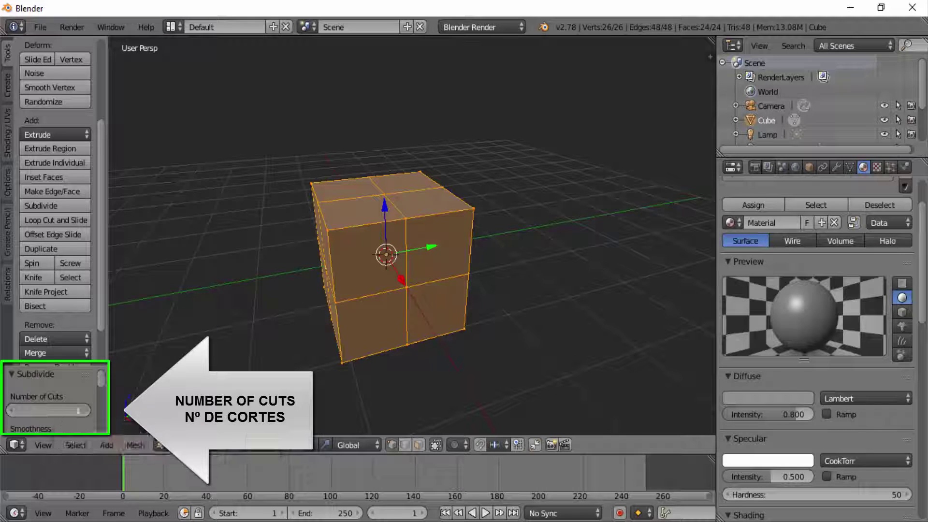
pyautogui.click(54, 411)
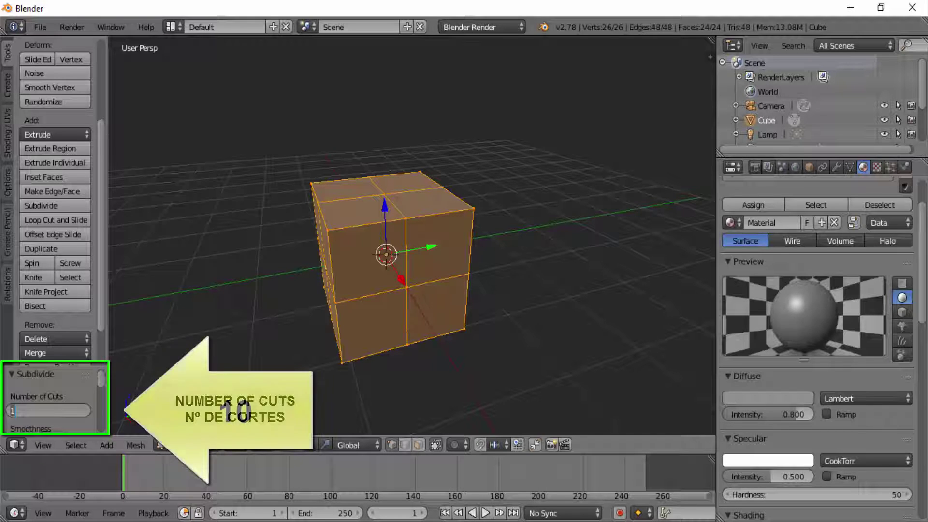
pyautogui.write('0')
pyautogui.press('Return')
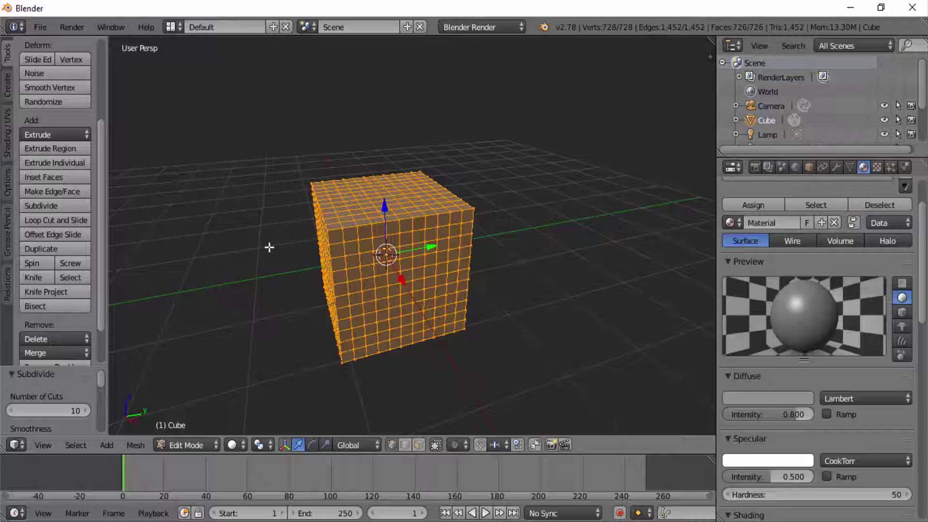
pyautogui.click(71, 205)
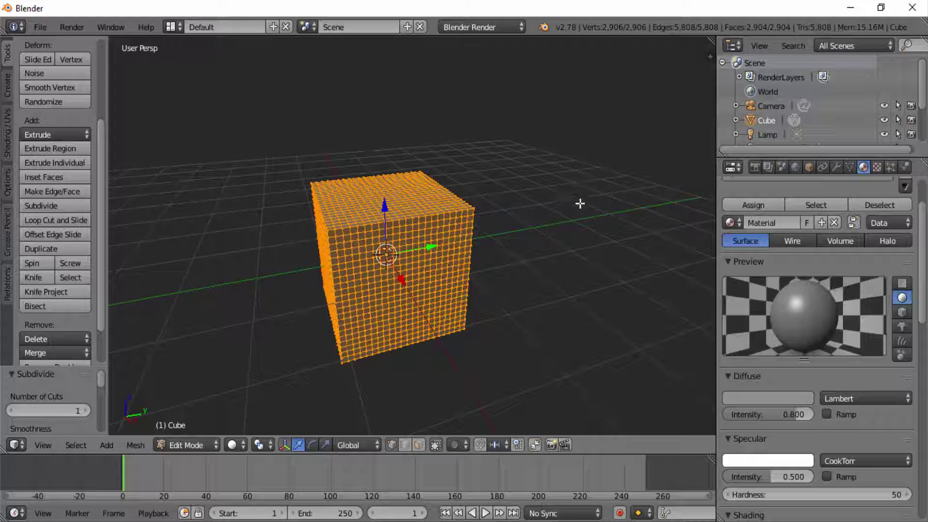
# Delete only the cube's edges and faces, leaving 2,906 loose vertices
pyautogui.press('x')
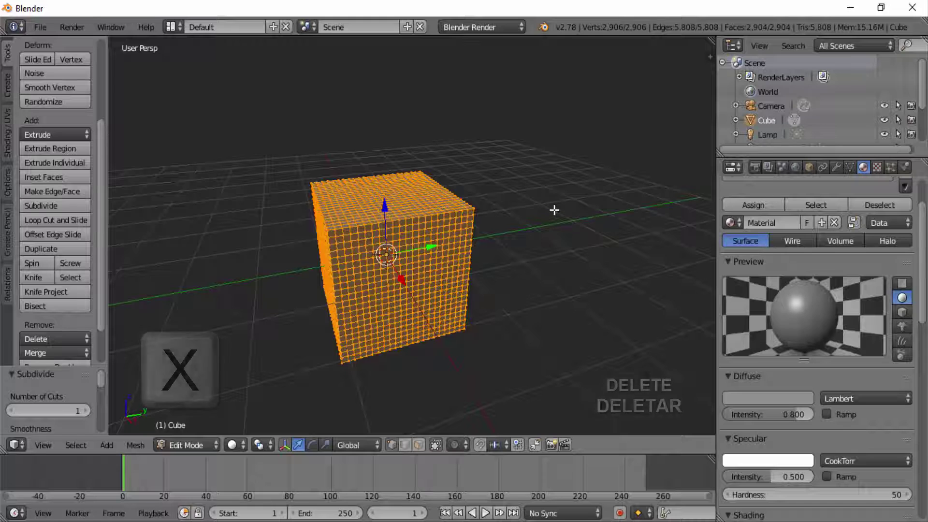
pyautogui.press('x')
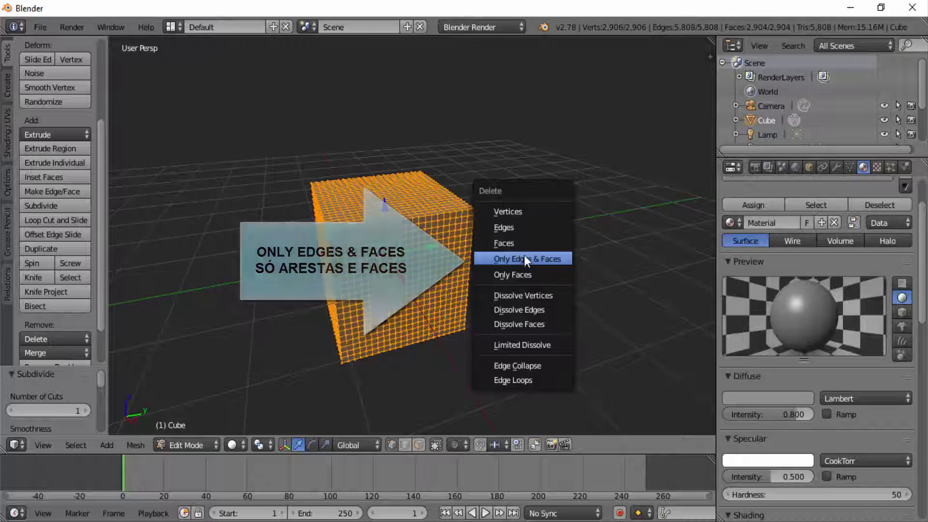
pyautogui.click(523, 256)
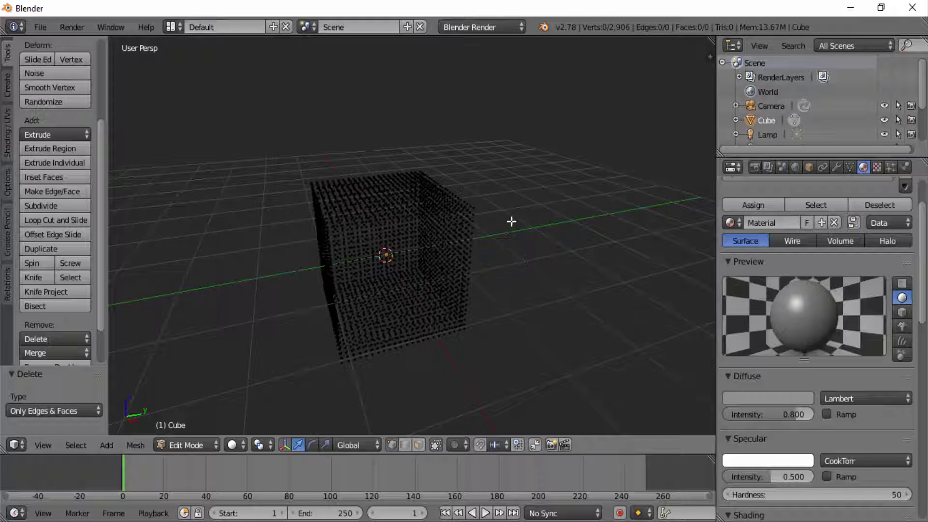
pyautogui.scroll(1, 524, 242)
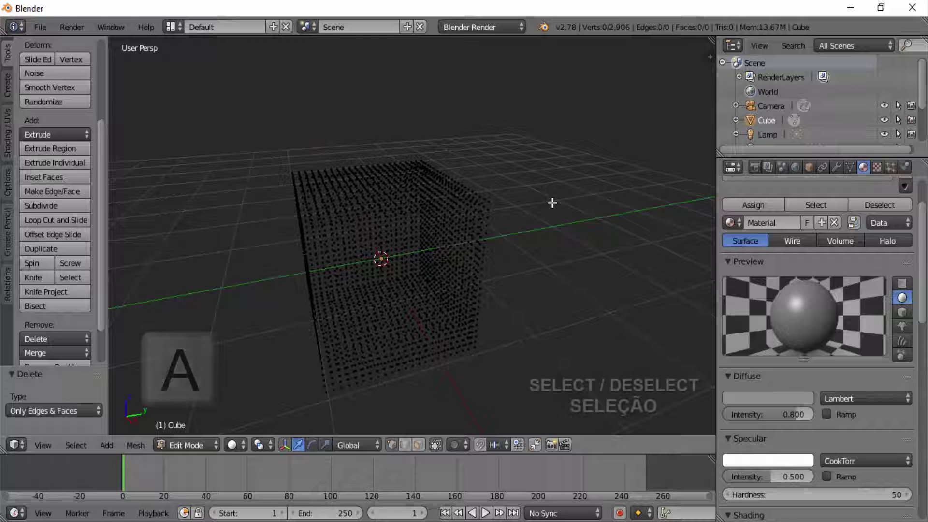
# Randomize all vertices by 0.100 and scale the point cloud up by 2.862
pyautogui.press('a')
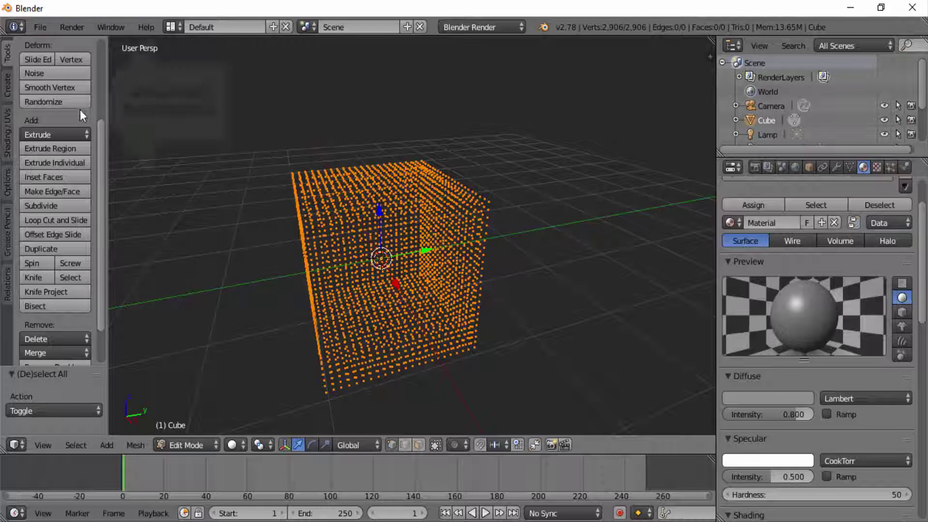
pyautogui.click(54, 103)
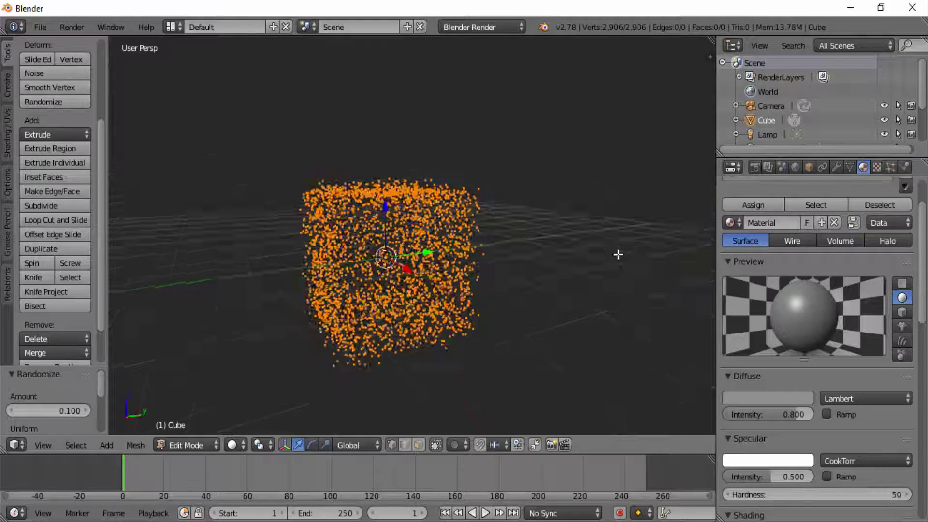
pyautogui.press('s')
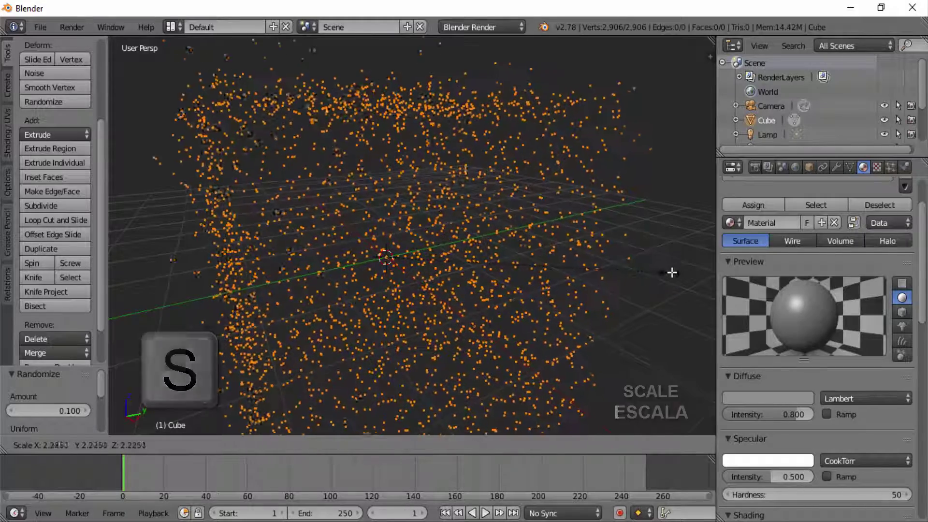
pyautogui.click(144, 252)
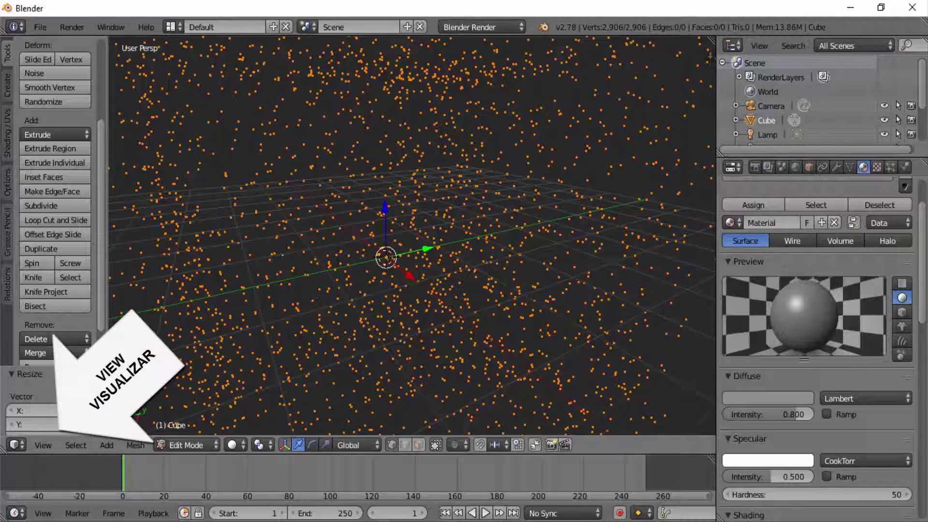
# View through the active camera with Lock Camera to View on, zoomed until points fill the frame
pyautogui.click(45, 445)
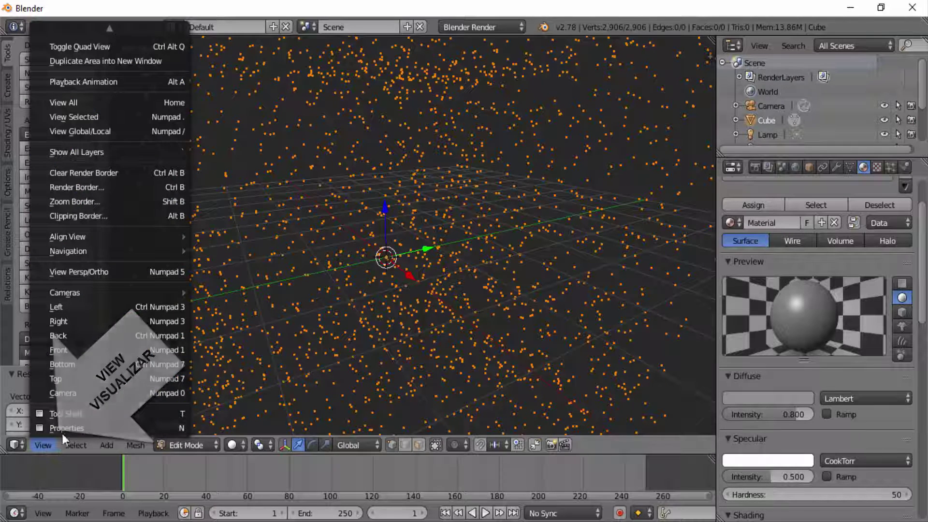
pyautogui.click(81, 393)
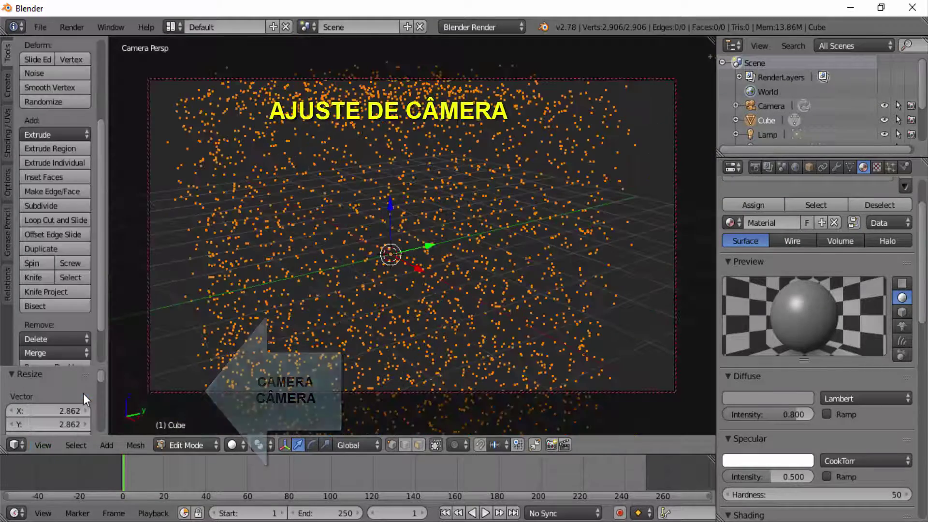
pyautogui.press('n')
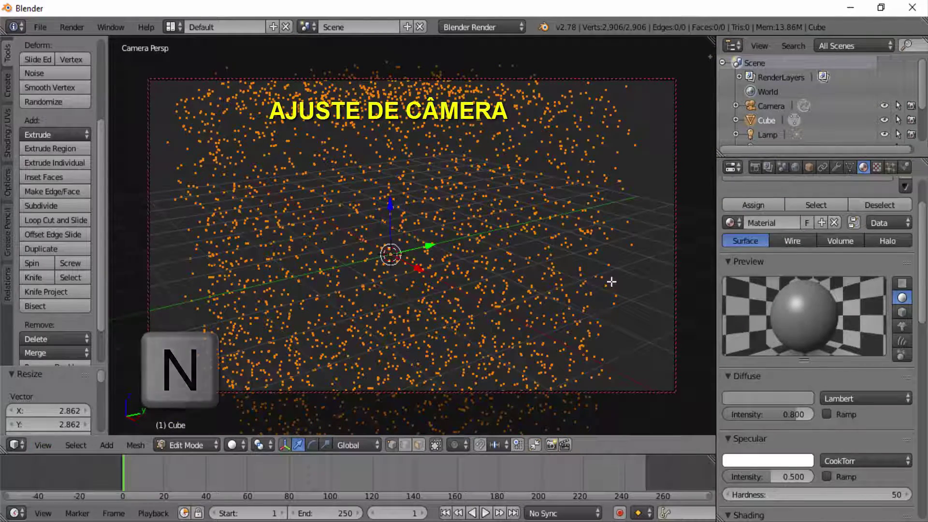
pyautogui.click(606, 343)
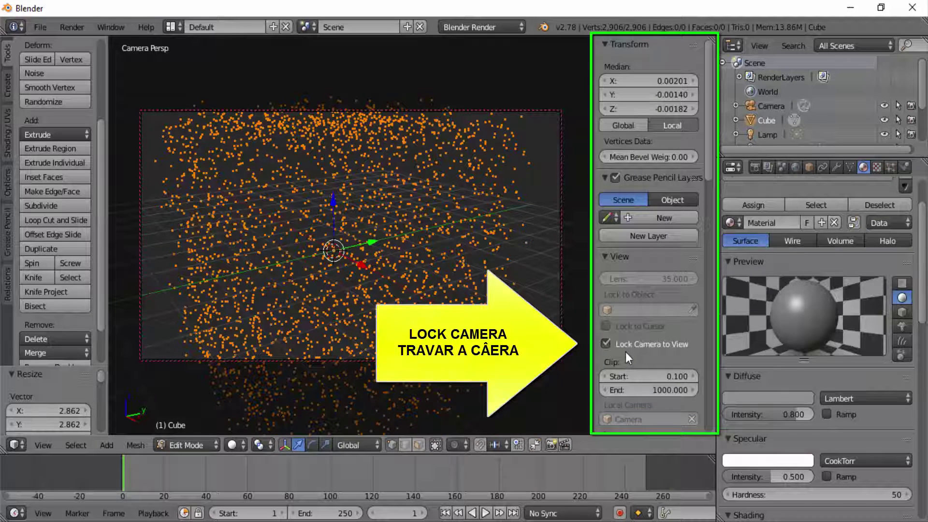
pyautogui.press('n')
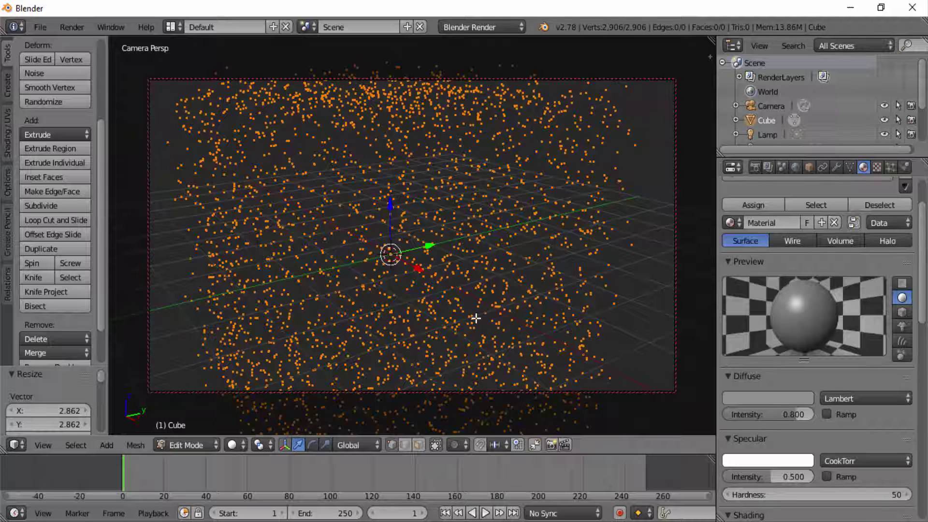
pyautogui.scroll(1, 475, 318)
pyautogui.scroll(1, 475, 318)
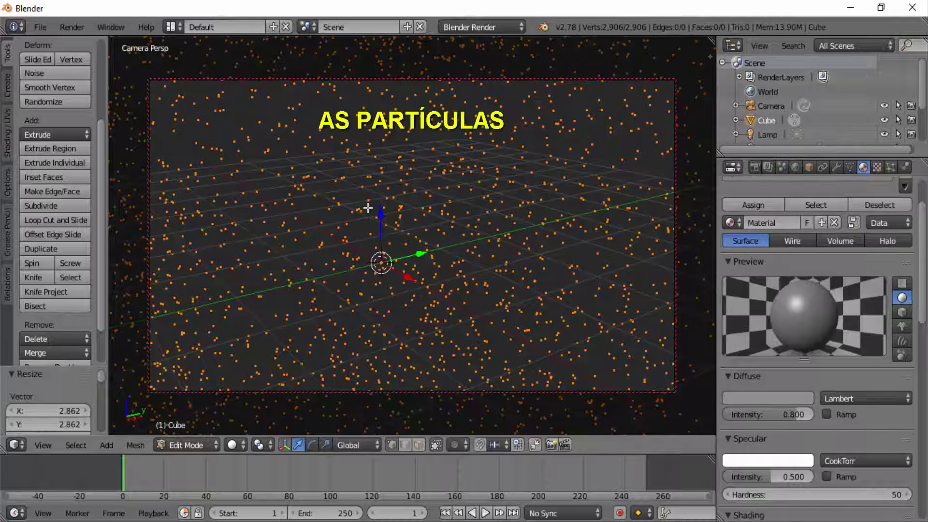
# Return to Object Mode, deselect the cube, and show the Particles properties tab
pyautogui.click(187, 445)
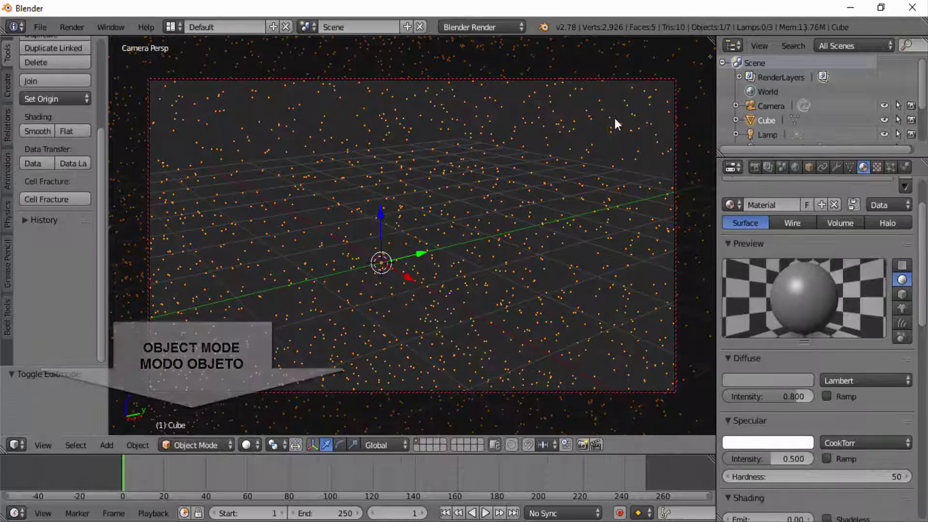
pyautogui.press('a')
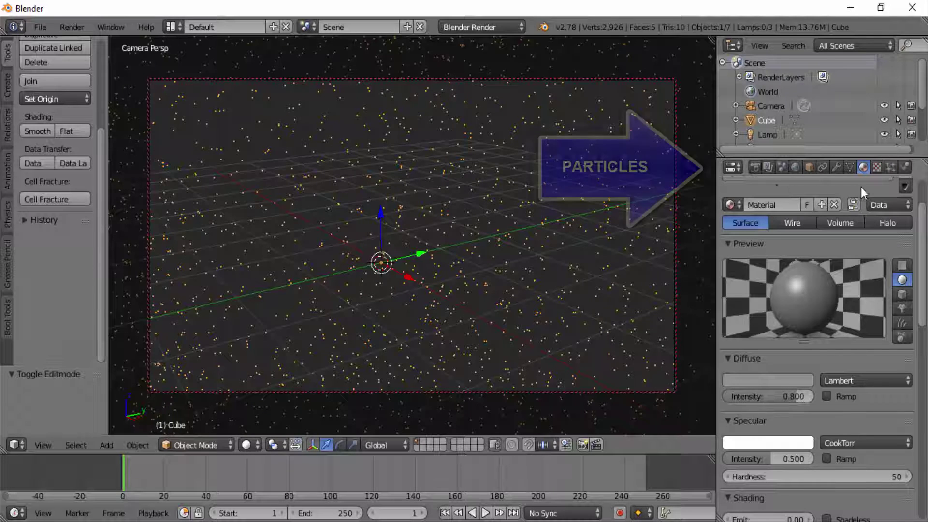
pyautogui.click(890, 168)
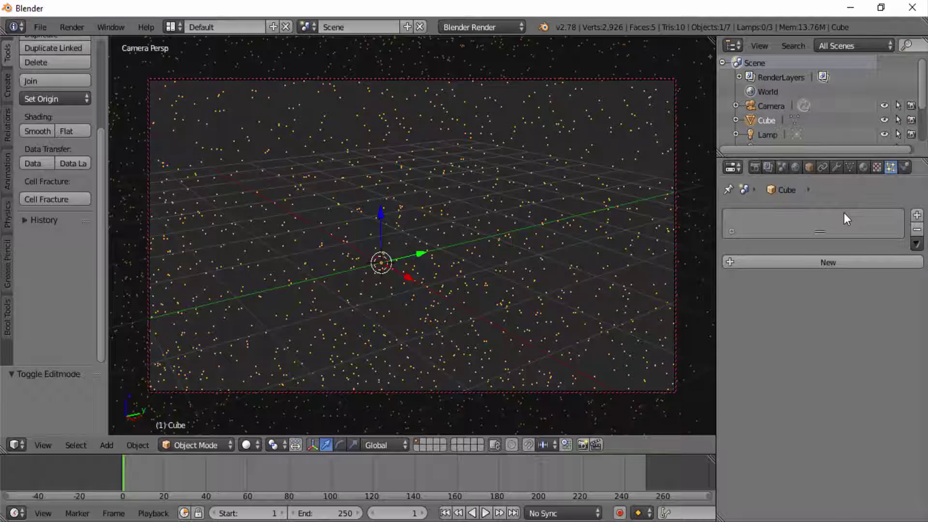
# Add a new particle system to the cube and name it Estrelas
pyautogui.click(819, 263)
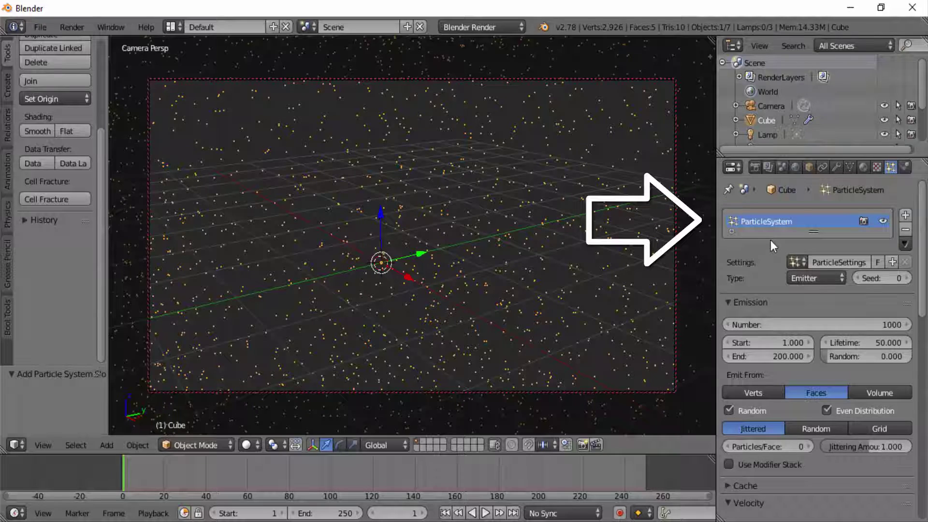
pyautogui.doubleClick(743, 221)
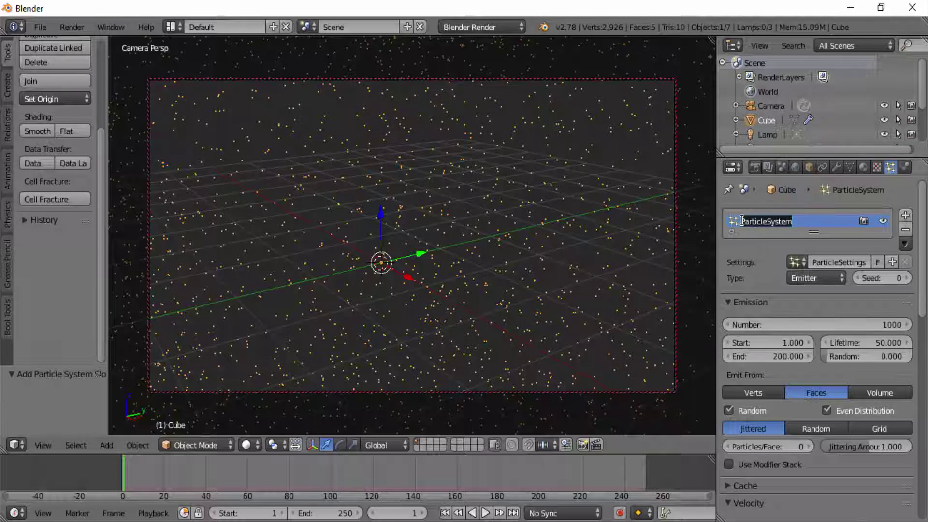
pyautogui.write('Estrelas')
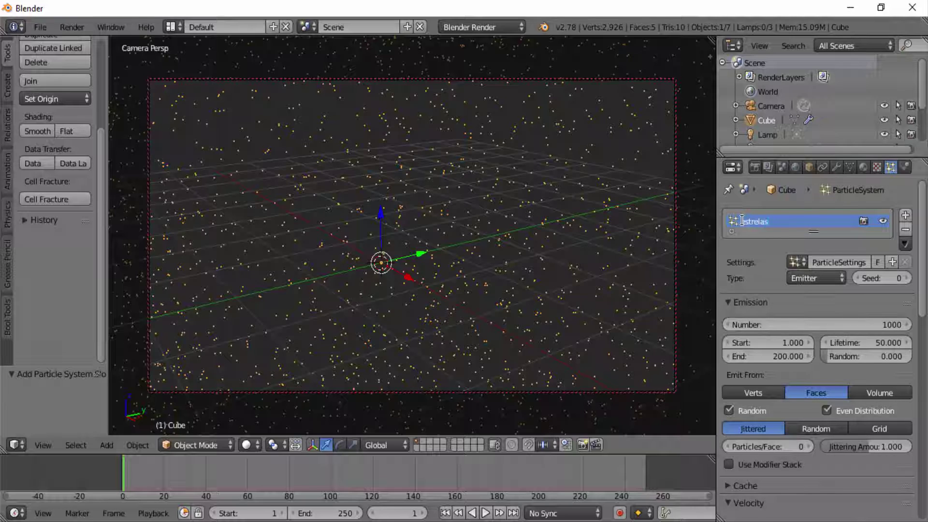
pyautogui.press('Return')
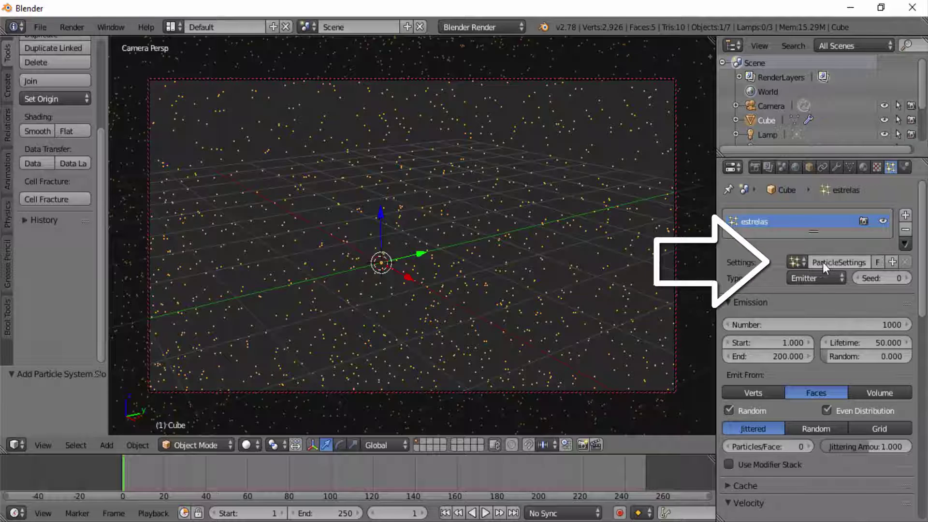
# Rename the particle settings datablock to estrelas
pyautogui.click(817, 263)
pyautogui.moveTo(813, 264); pyautogui.dragTo(876, 261)
pyautogui.write('estr')
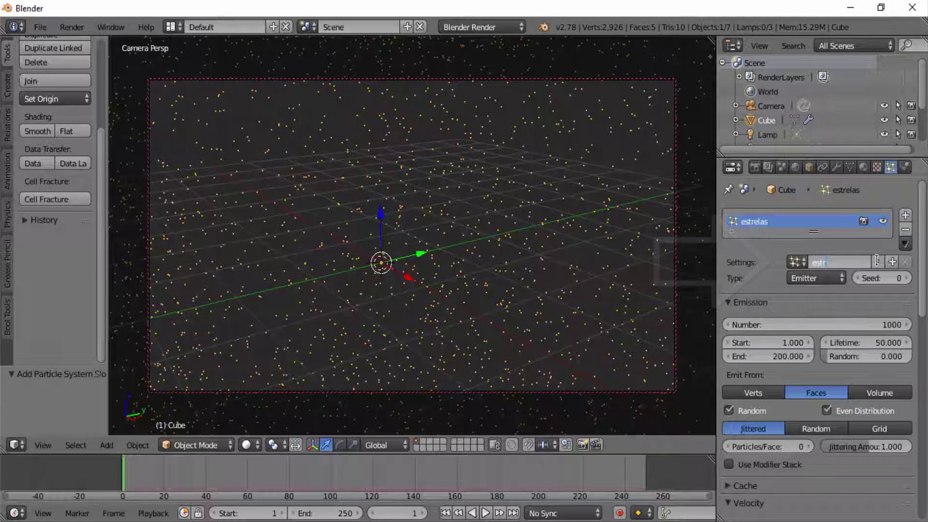
pyautogui.write('elas')
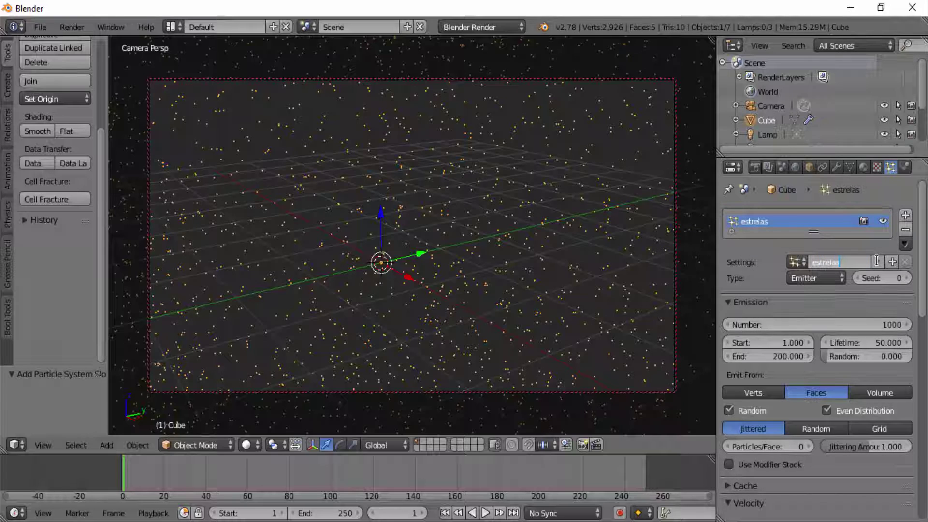
pyautogui.press('Return')
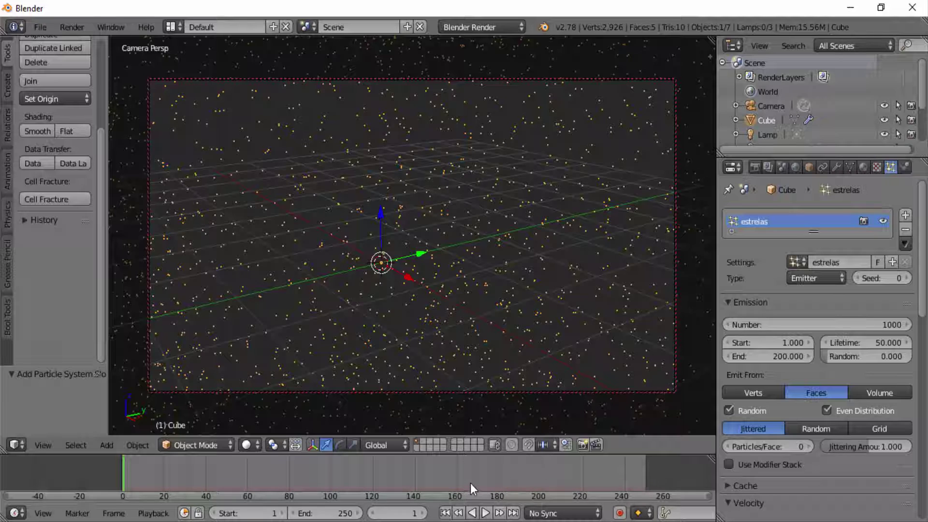
# Preview the particles, switch Emit From to Verts, and preview again from frame 1
pyautogui.click(486, 512)
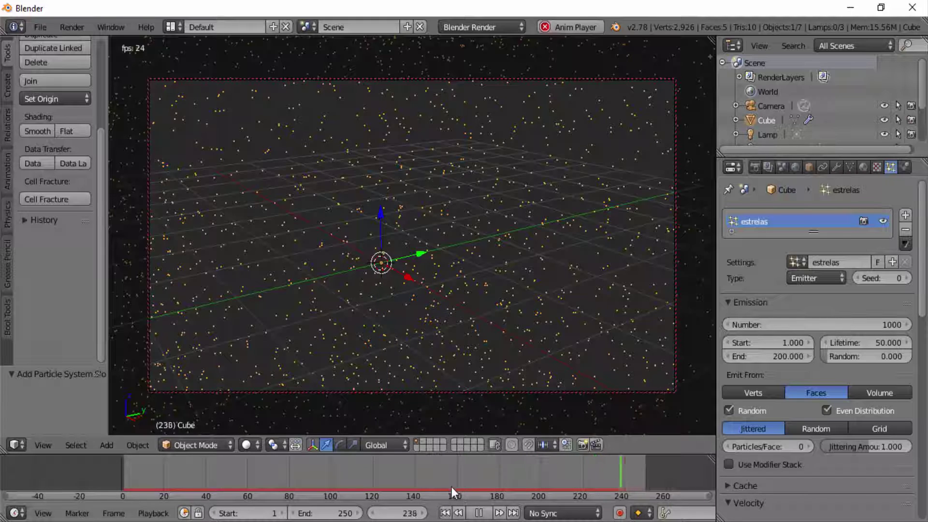
pyautogui.press('Escape')
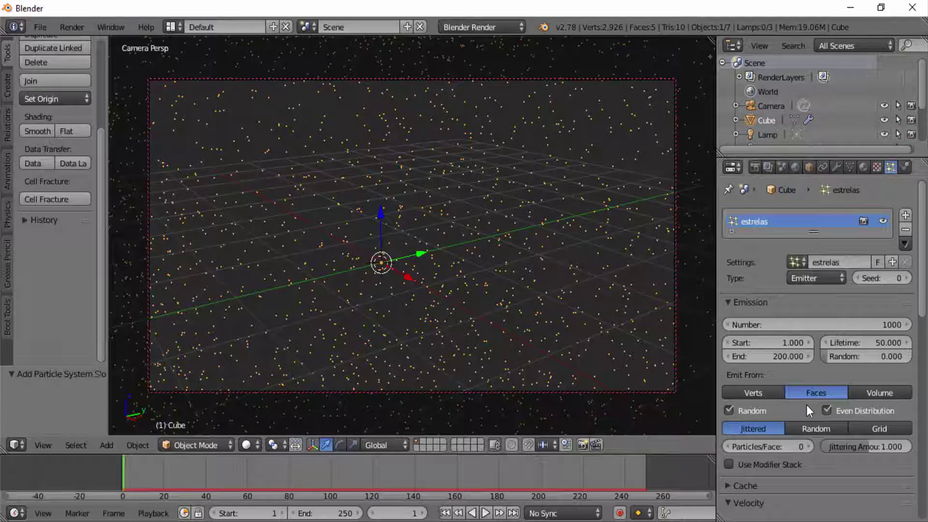
pyautogui.click(750, 393)
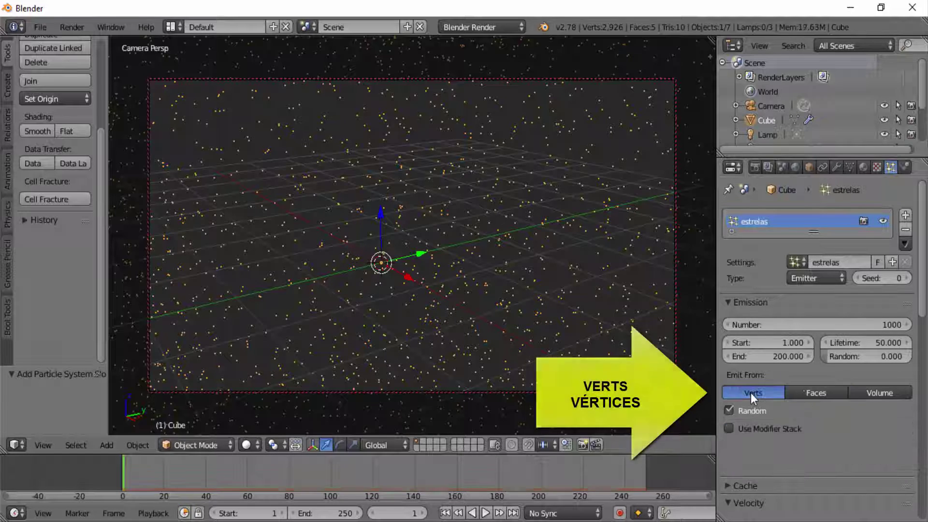
pyautogui.click(485, 513)
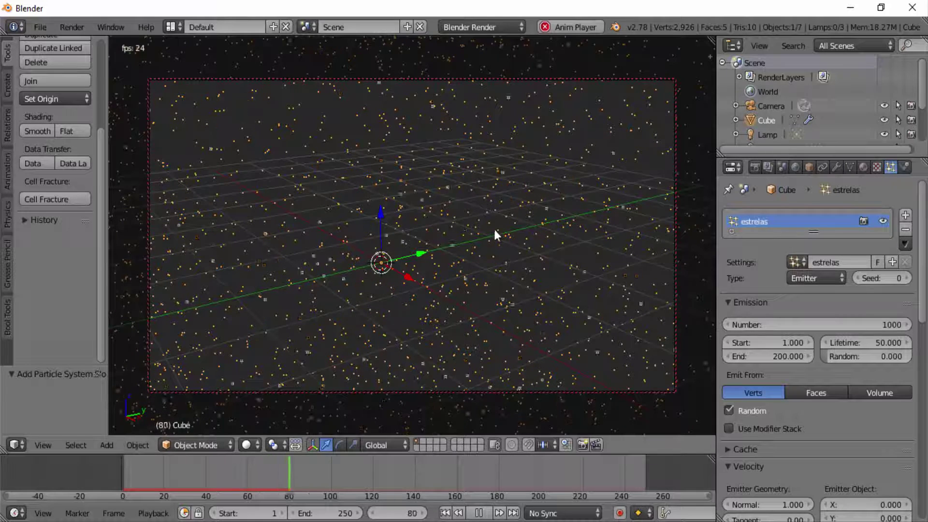
pyautogui.press('Escape')
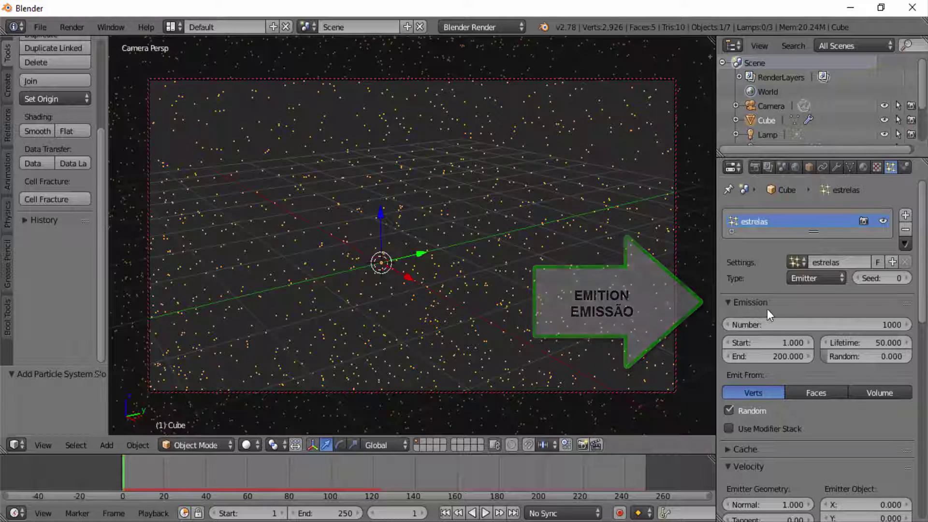
# Set particle Number to 10000 and emission End to frame 250, then play a preview
pyautogui.click(837, 329)
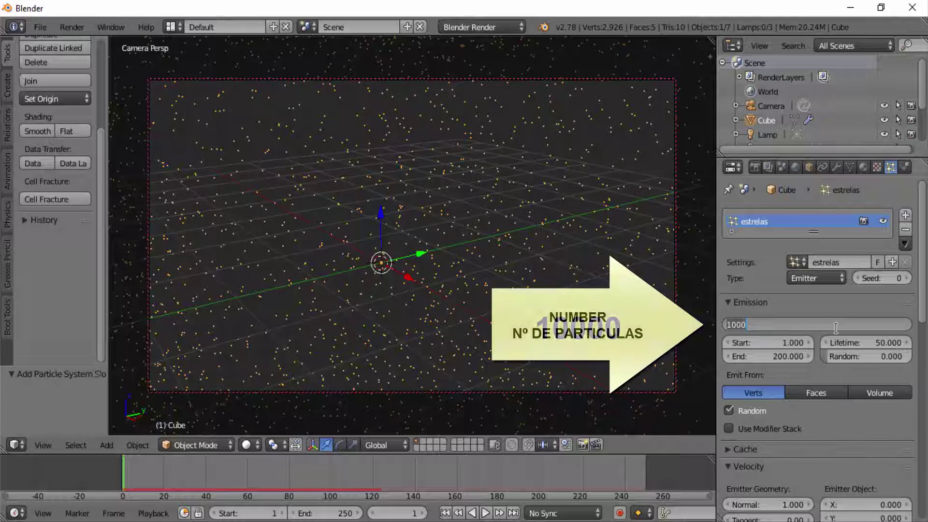
pyautogui.write('1')
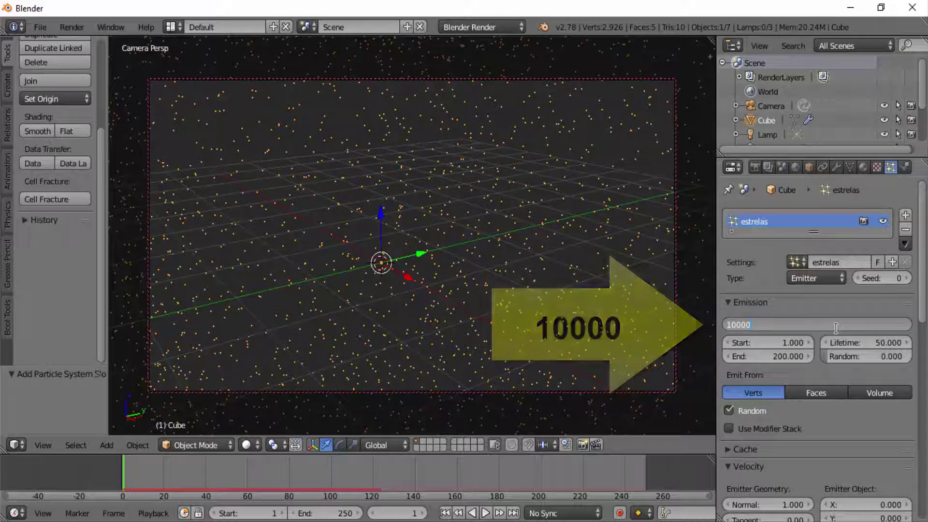
pyautogui.press('Return')
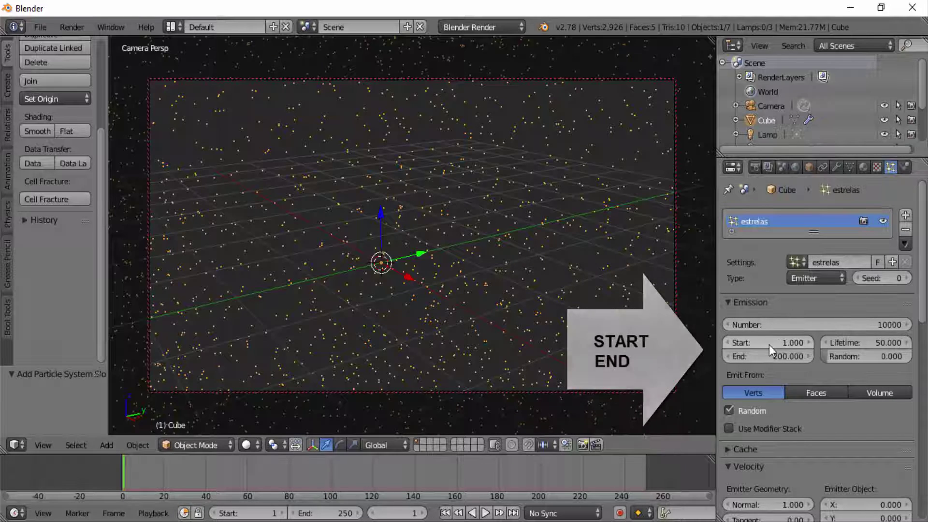
pyautogui.click(766, 356)
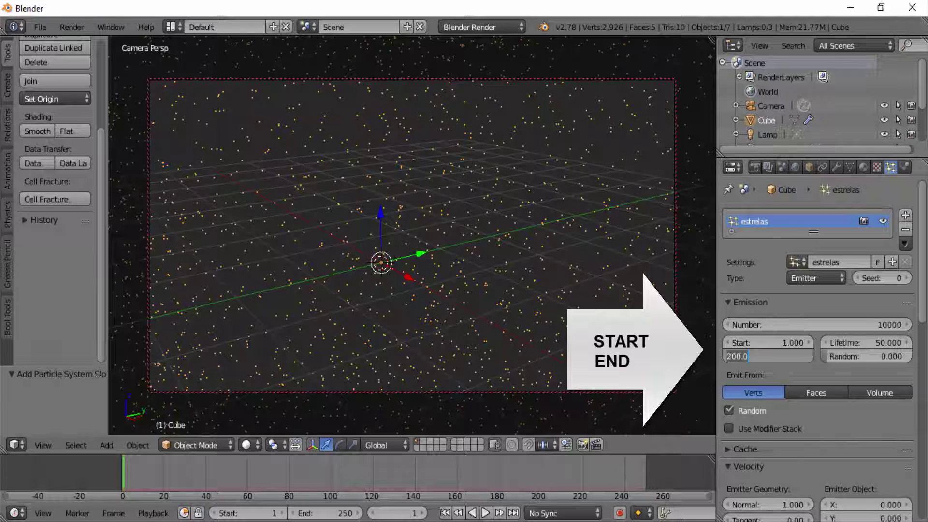
pyautogui.write('250')
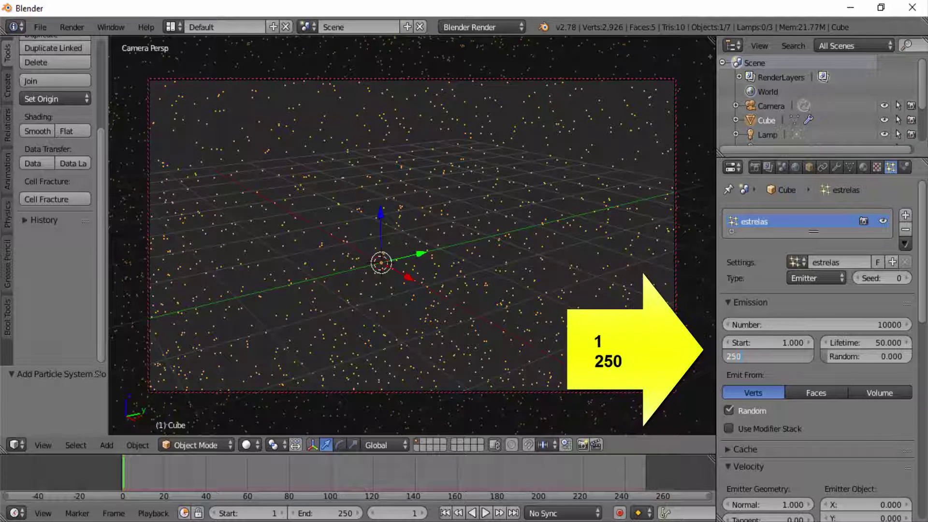
pyautogui.press('Return')
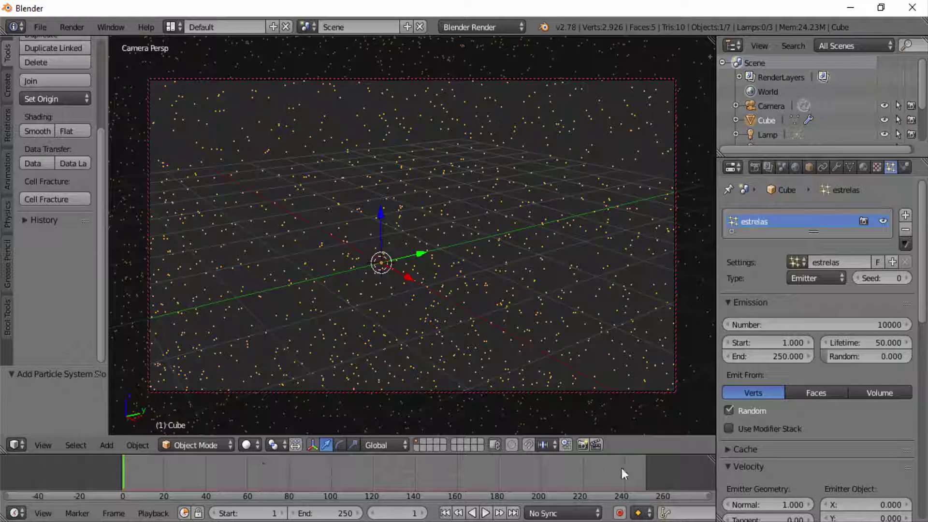
pyautogui.click(486, 513)
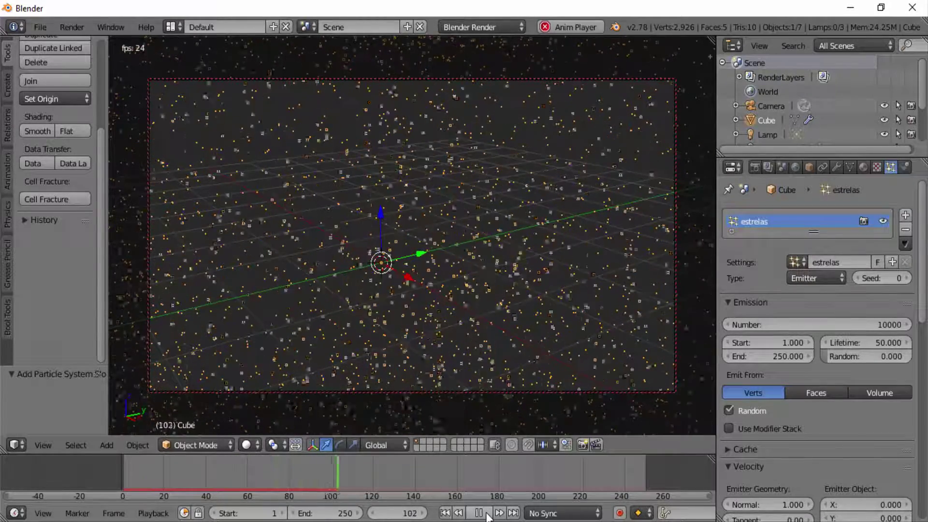
# Stop playback, rewind to frame 1, and scroll the estrelas particle settings down to Field Weights
pyautogui.click(478, 513)
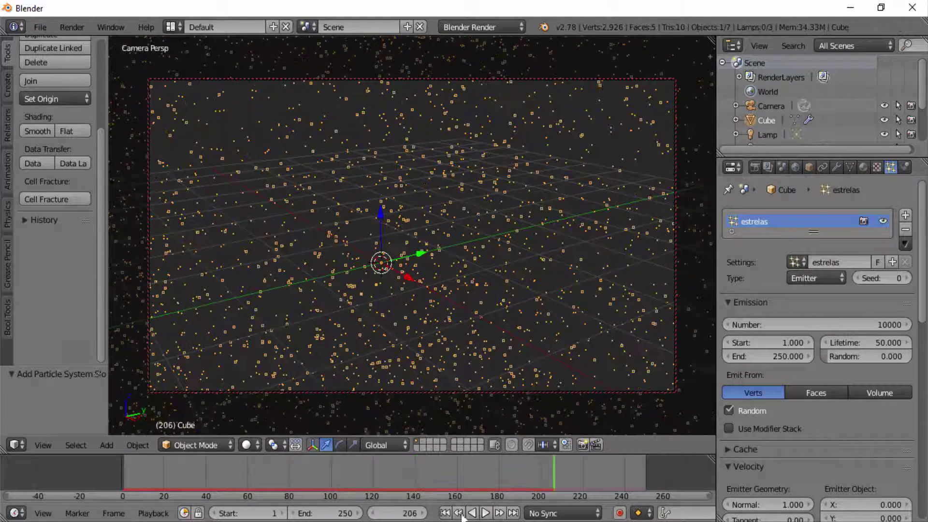
pyautogui.click(446, 513)
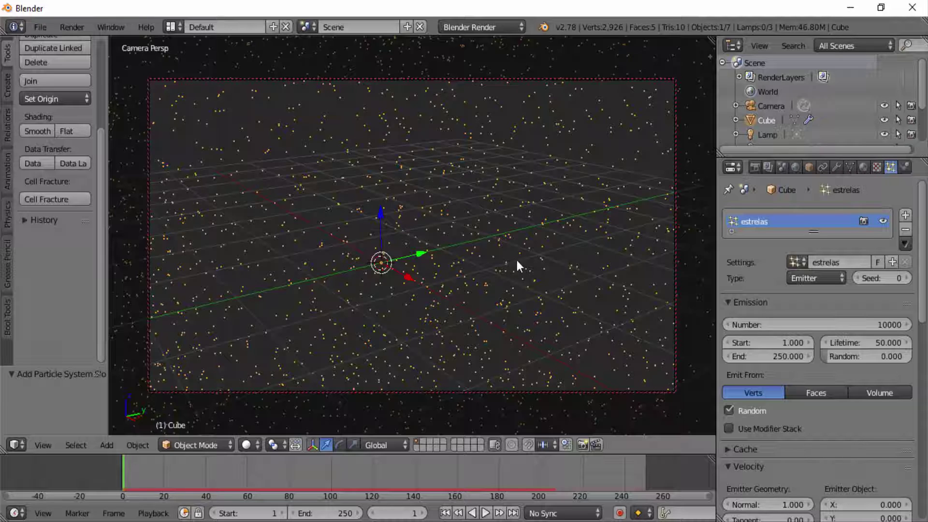
pyautogui.scroll(-1, 921, 203)
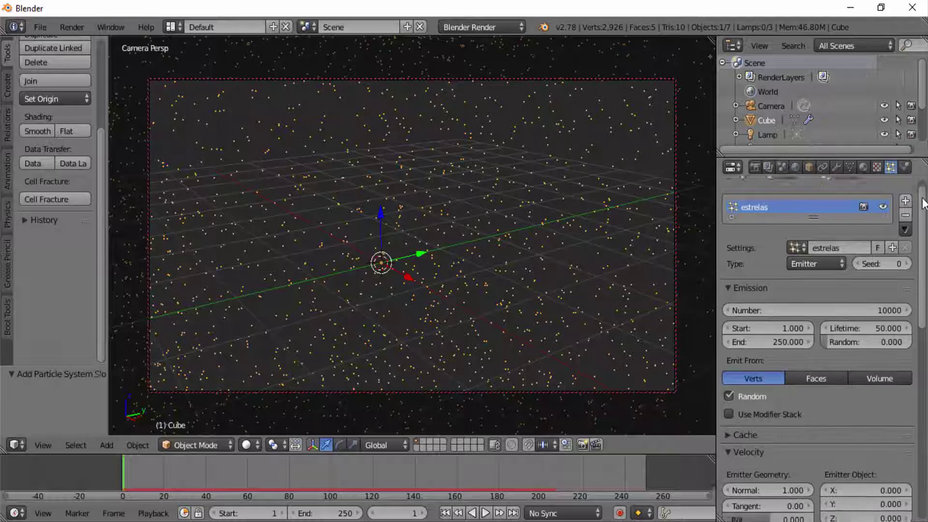
pyautogui.moveTo(922, 203); pyautogui.dragTo(920, 416)
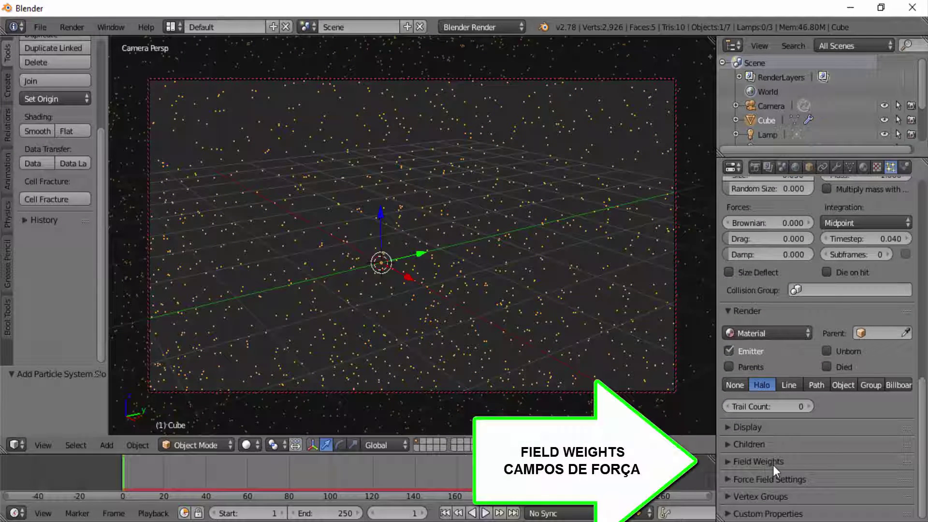
# Set the estrelas Field Weights gravity to 0.000 and play the animation
pyautogui.click(728, 463)
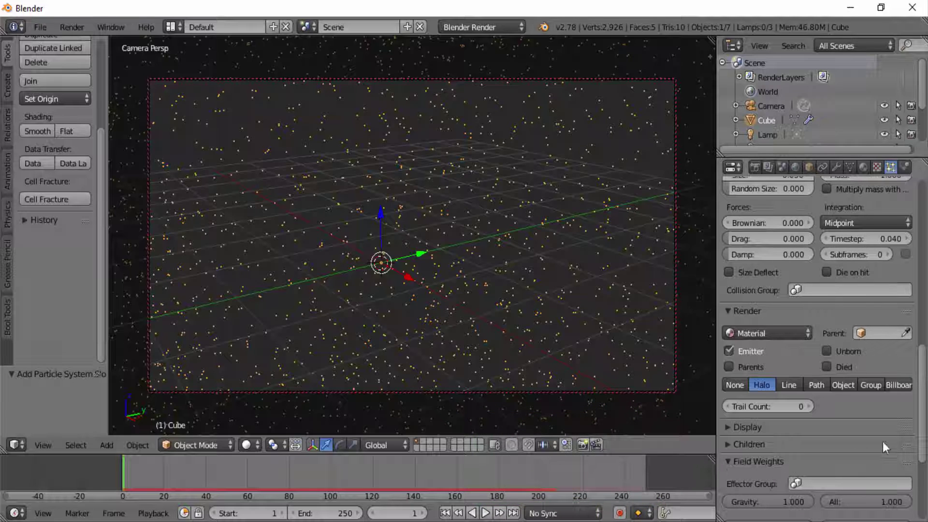
pyautogui.moveTo(921, 371); pyautogui.dragTo(919, 432)
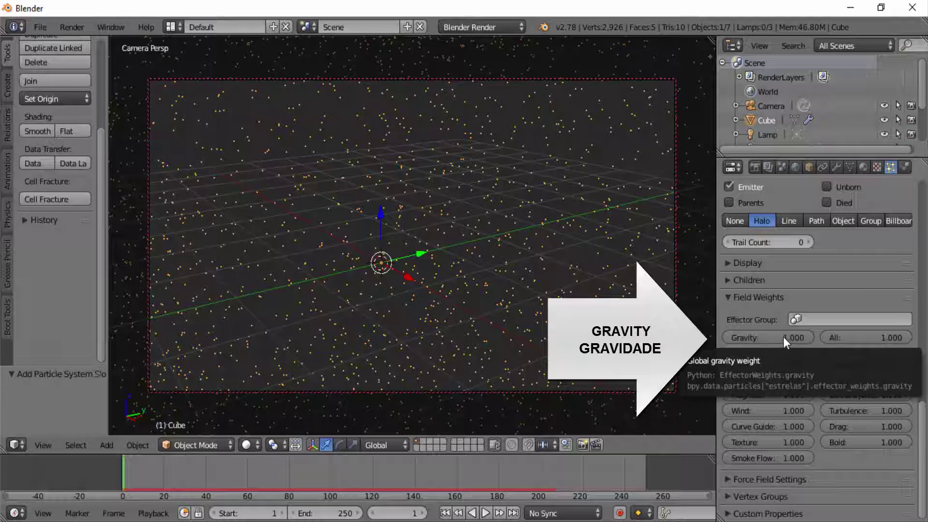
pyautogui.moveTo(783, 336); pyautogui.dragTo(735, 338)
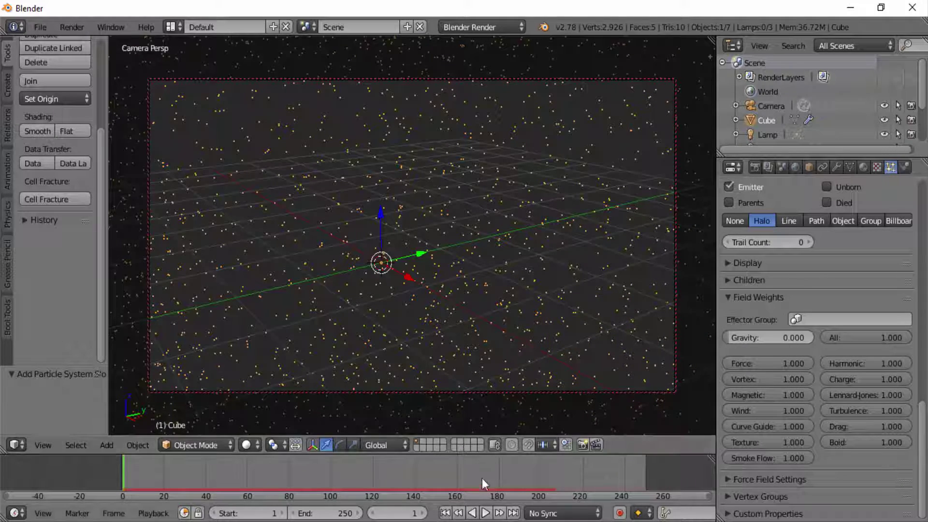
pyautogui.click(485, 512)
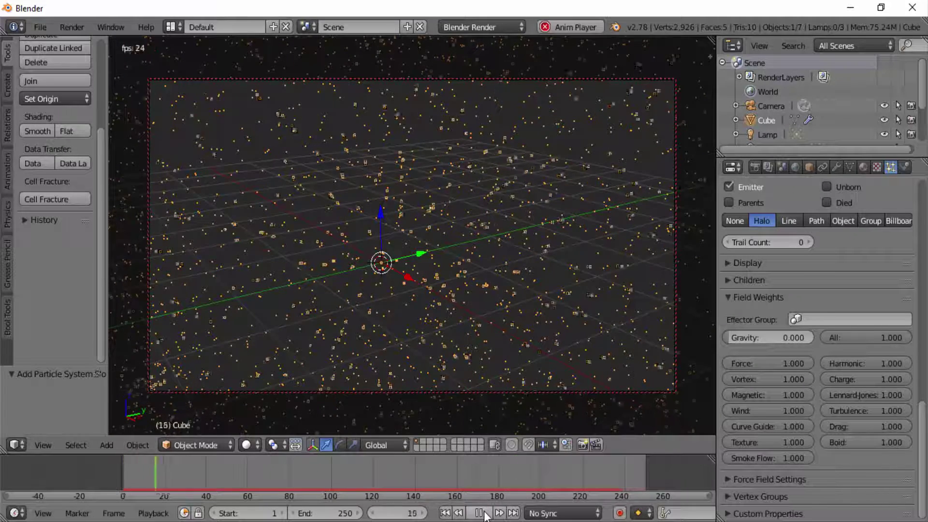
# Stop playback at frame 52 and render a test still image
pyautogui.click(479, 513)
pyautogui.click(81, 28)
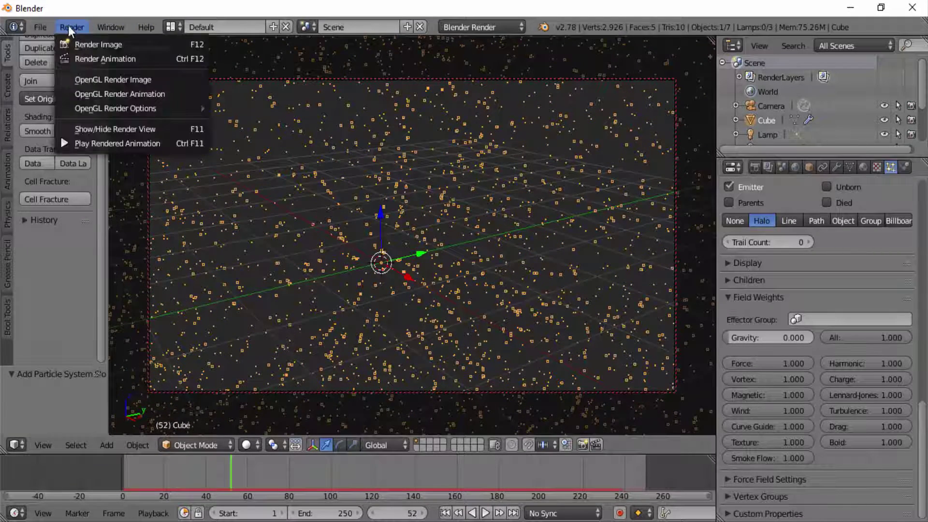
pyautogui.click(74, 41)
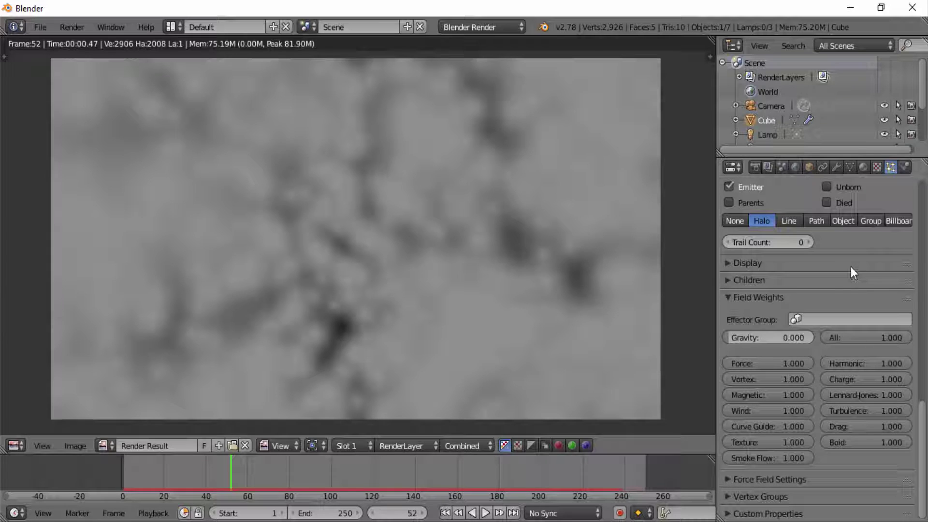
# Collapse Field Weights, scroll through the particle settings, then leave the render view
pyautogui.click(727, 295)
pyautogui.scroll(5, 922, 381)
pyautogui.moveTo(923, 381)
pyautogui.mouseDown()
pyautogui.moveTo(925, 259)
pyautogui.moveTo(920, 324)
pyautogui.mouseUp()
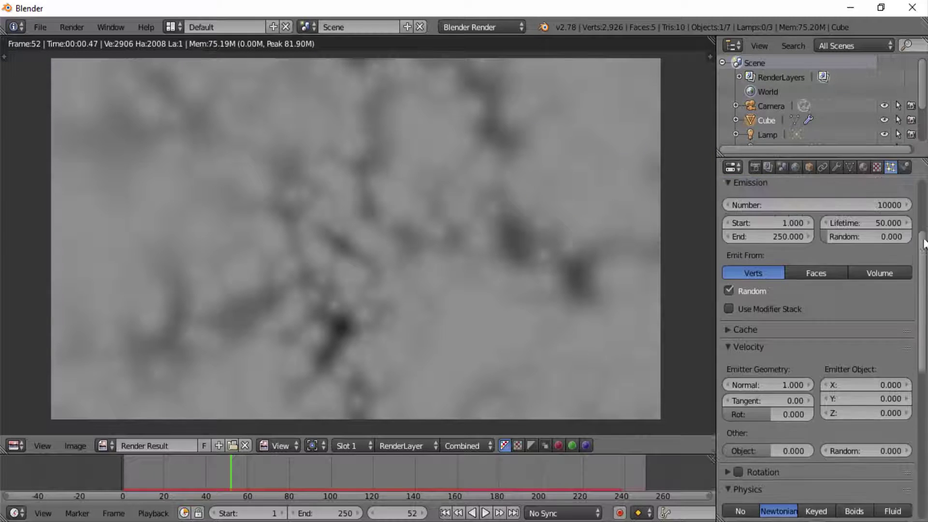
pyautogui.scroll(-5, 921, 324)
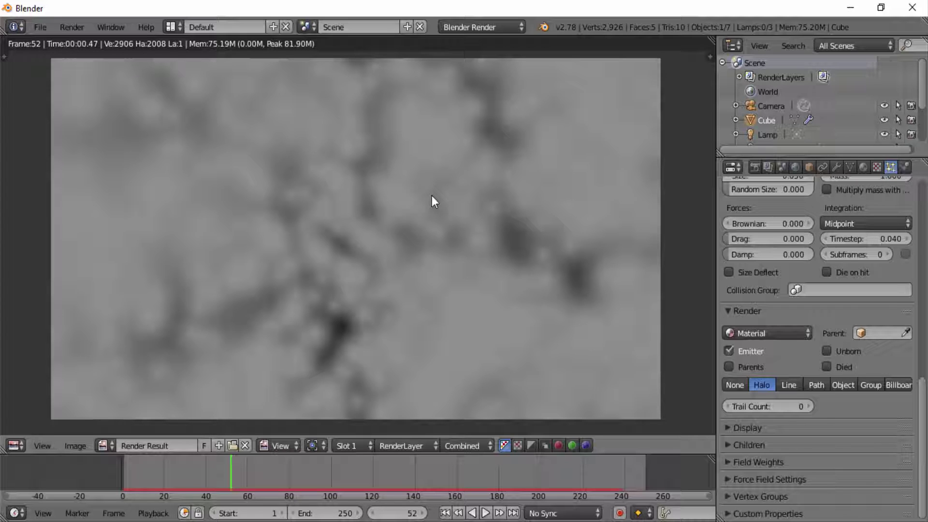
pyautogui.press('Escape')
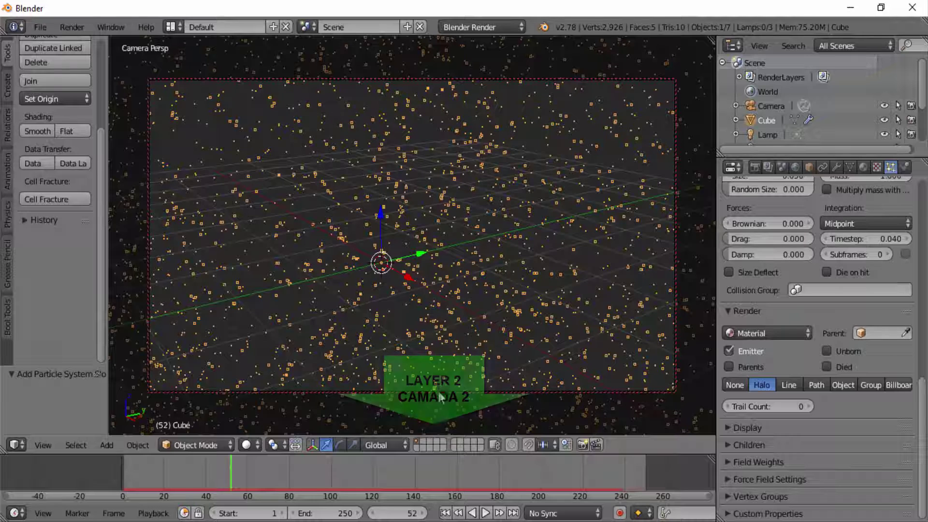
# Switch to the empty second layer and add an Ico Sphere with 2 subdivisions
pyautogui.click(422, 441)
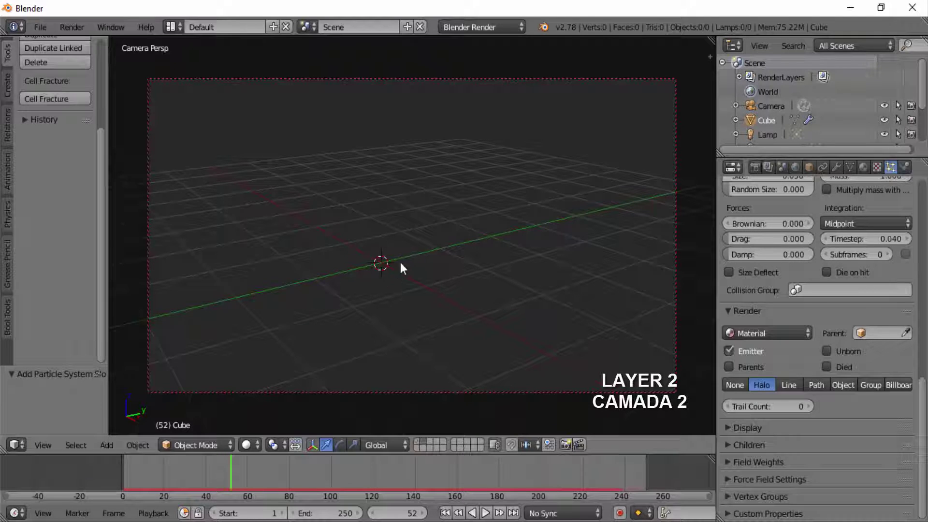
pyautogui.hotkey('shift', 'a')
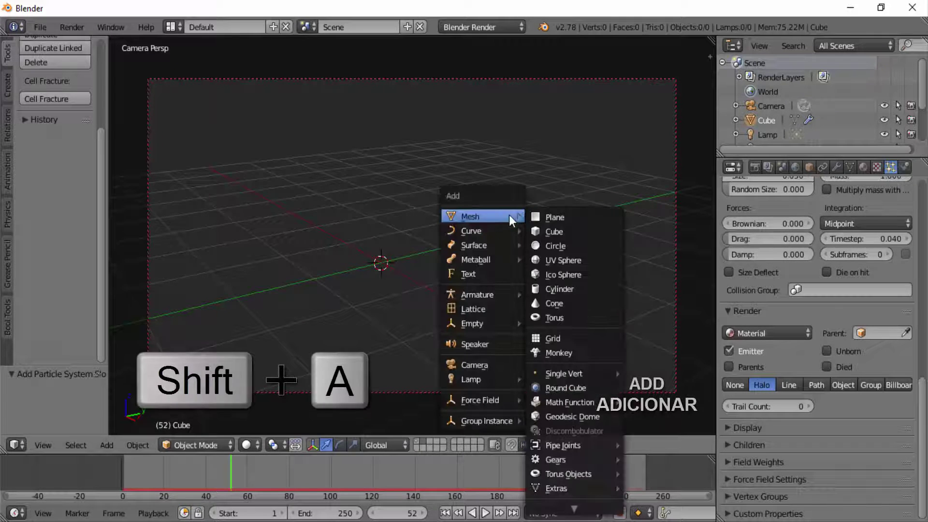
pyautogui.click(550, 274)
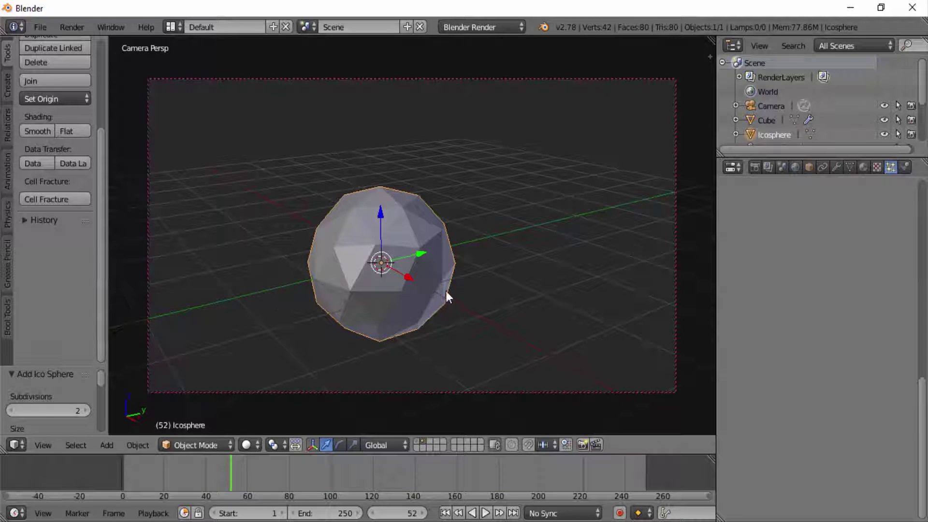
# Put the Ico Sphere in Edit Mode, subdivide it to 162 vertices, and randomize it three times
pyautogui.click(213, 444)
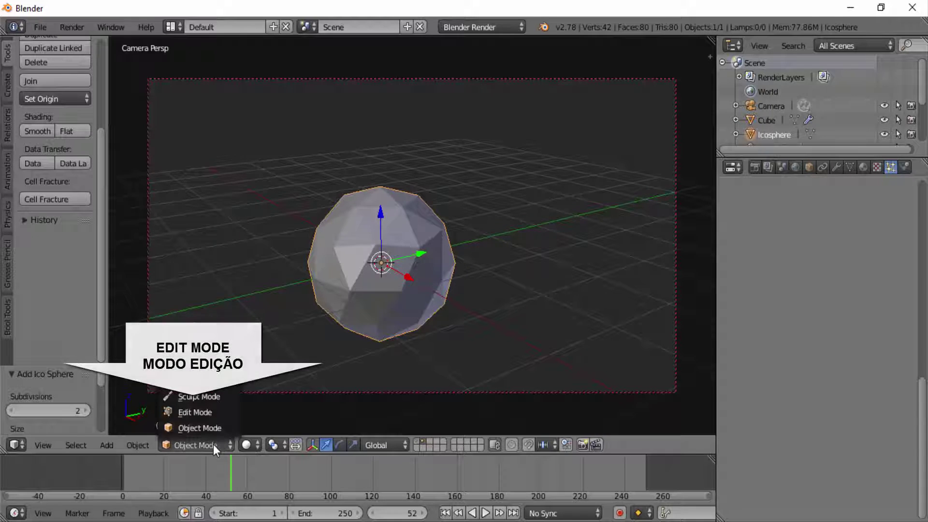
pyautogui.click(214, 413)
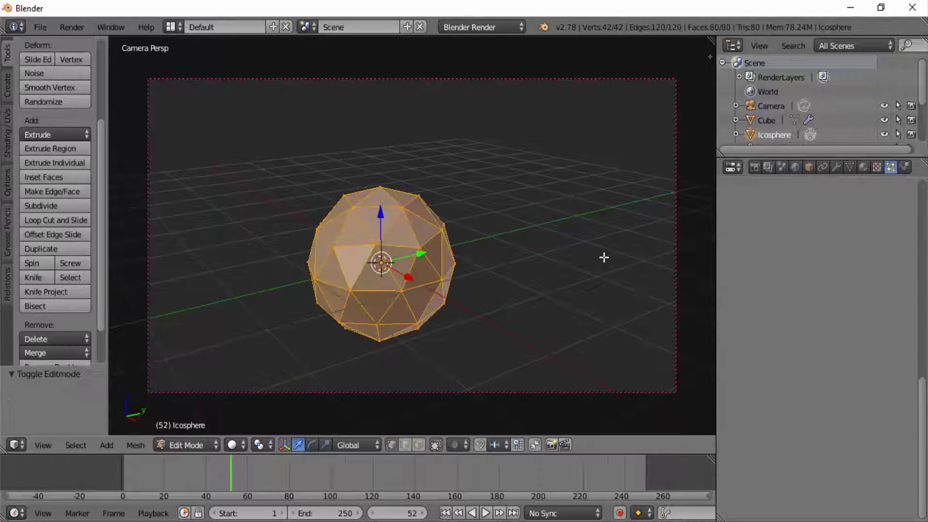
pyautogui.click(47, 205)
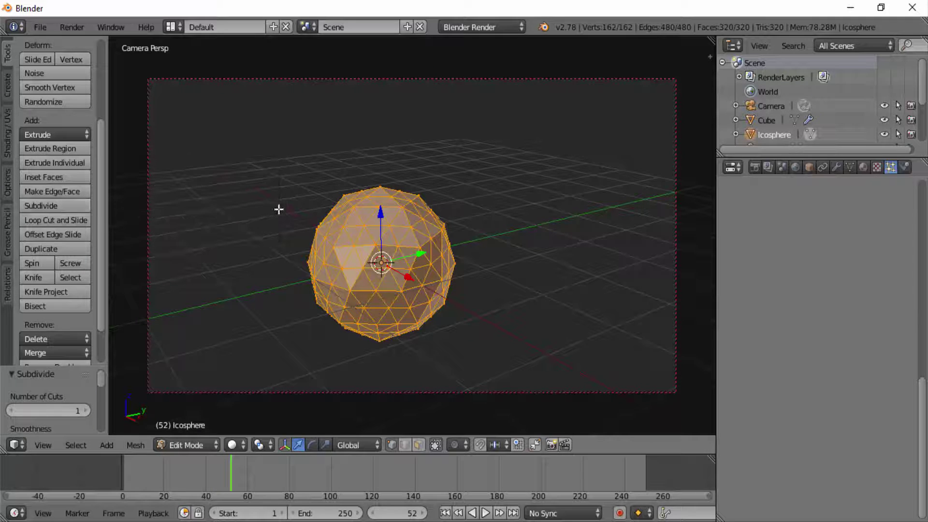
pyautogui.click(51, 102)
pyautogui.click(50, 102)
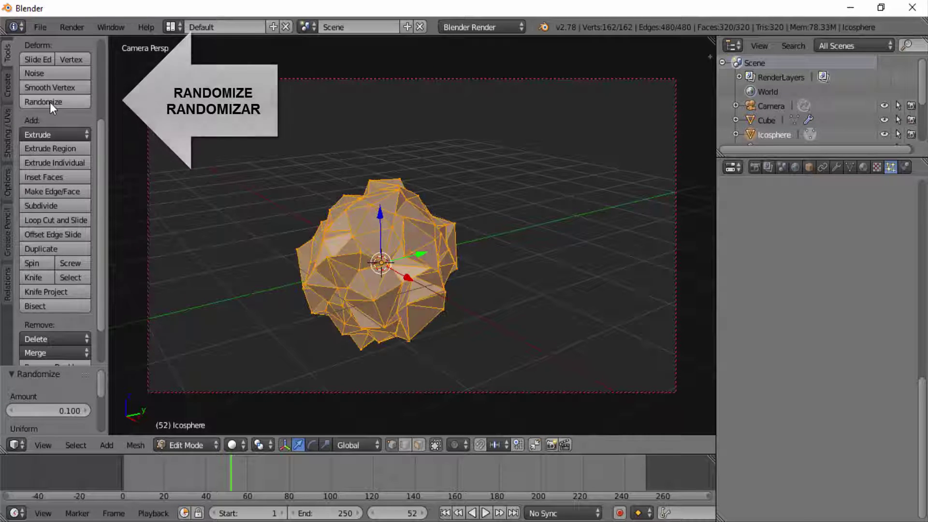
pyautogui.click(50, 102)
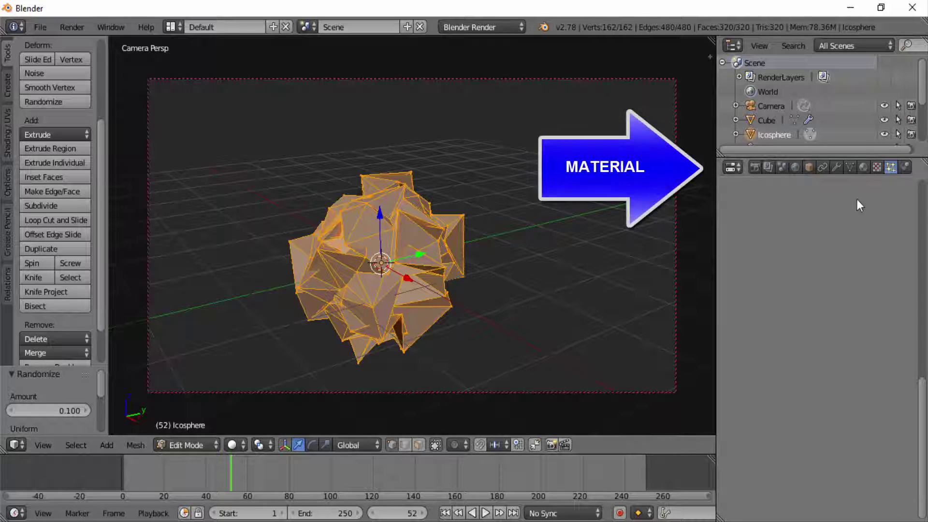
# Create a new material for the icosphere in the Material tab
pyautogui.click(863, 167)
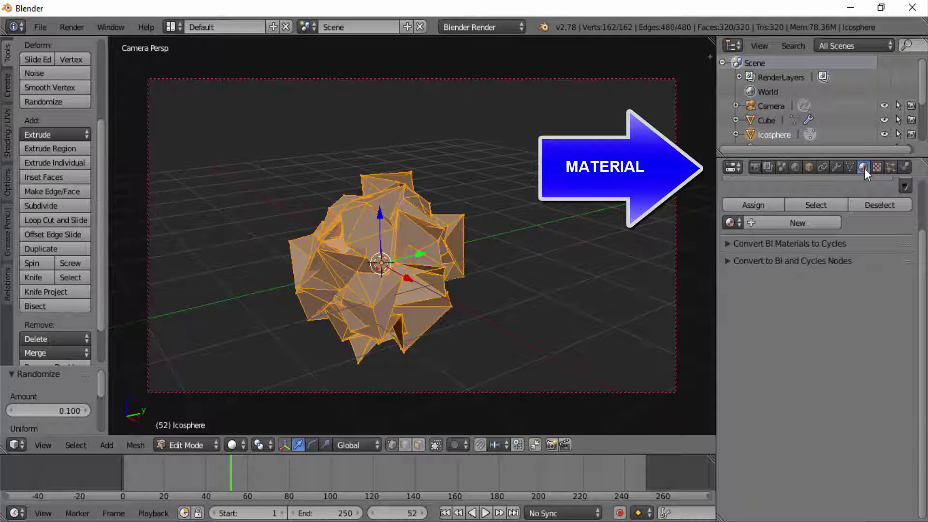
pyautogui.scroll(3, 799, 209)
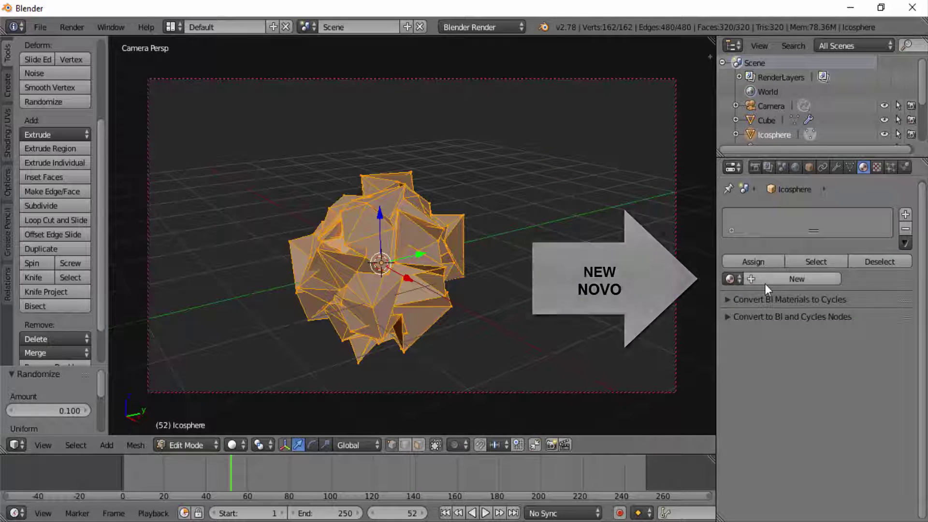
pyautogui.click(812, 279)
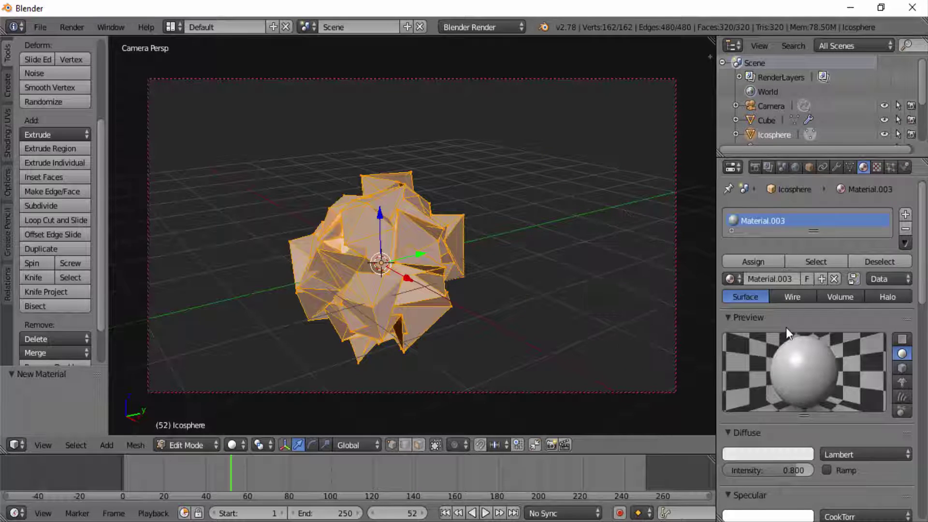
pyautogui.scroll(-2, 785, 326)
pyautogui.scroll(-3, 785, 327)
pyautogui.scroll(-1, 776, 317)
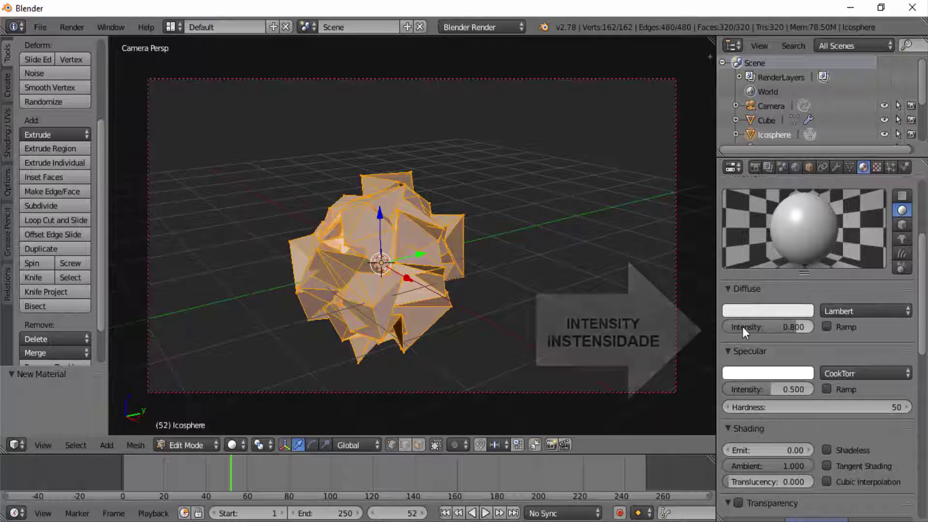
# Set the material's diffuse and specular intensity to 1.000 and emit to 2.00
pyautogui.moveTo(742, 327); pyautogui.dragTo(792, 326)
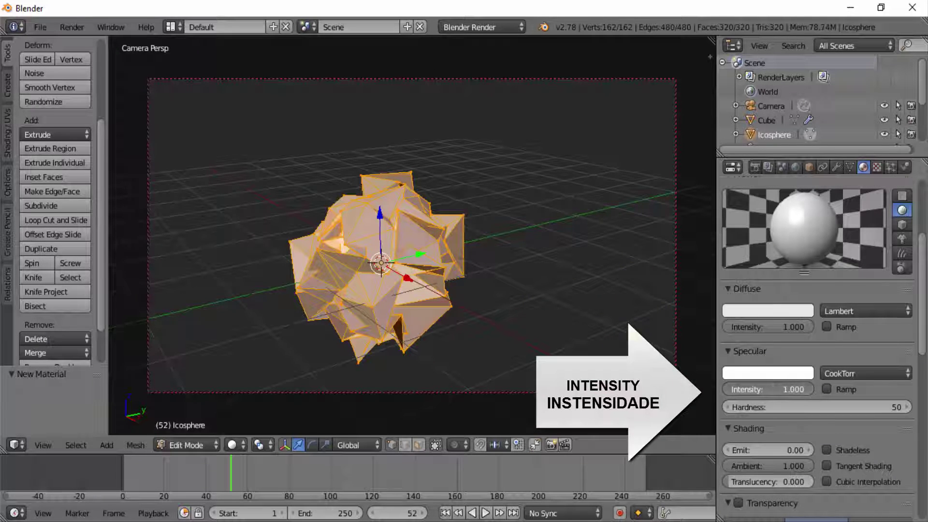
pyautogui.moveTo(769, 389); pyautogui.dragTo(814, 389)
pyautogui.scroll(-3, 814, 388)
pyautogui.scroll(-3, 812, 390)
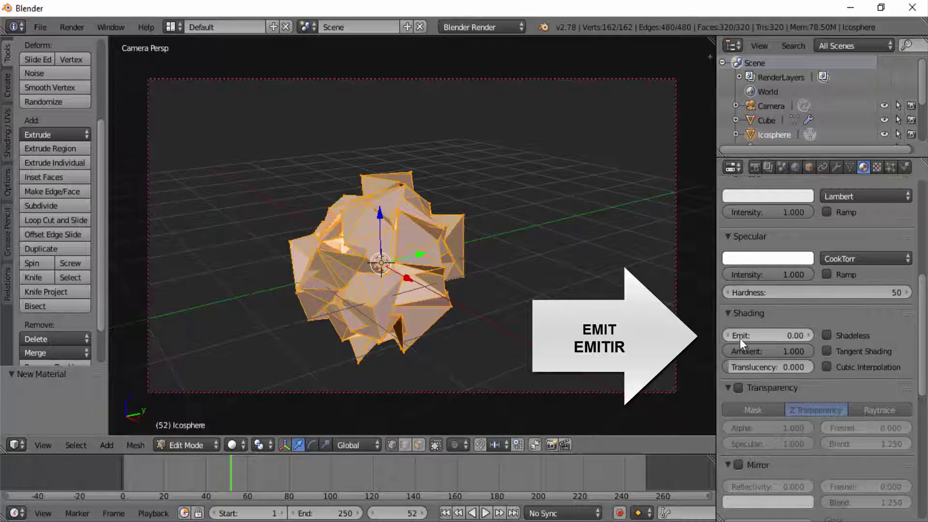
pyautogui.moveTo(756, 337); pyautogui.dragTo(821, 338)
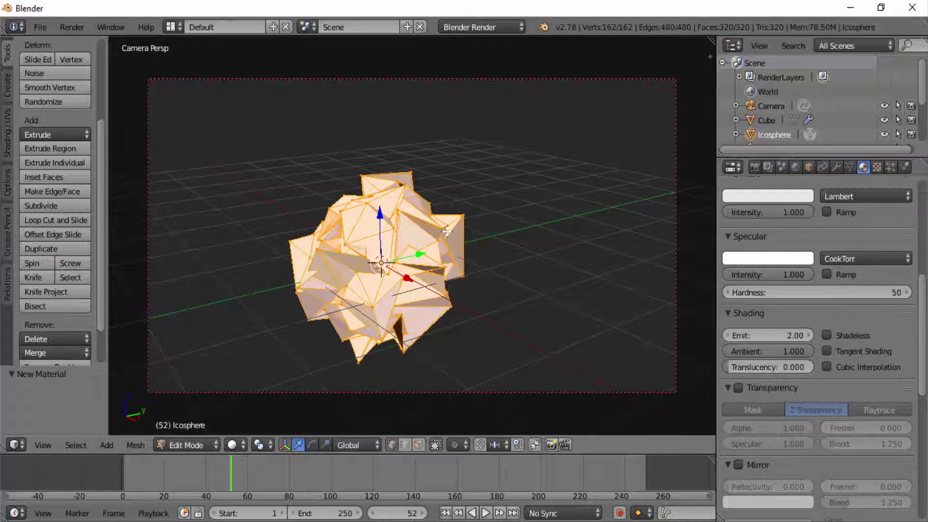
pyautogui.click(168, 441)
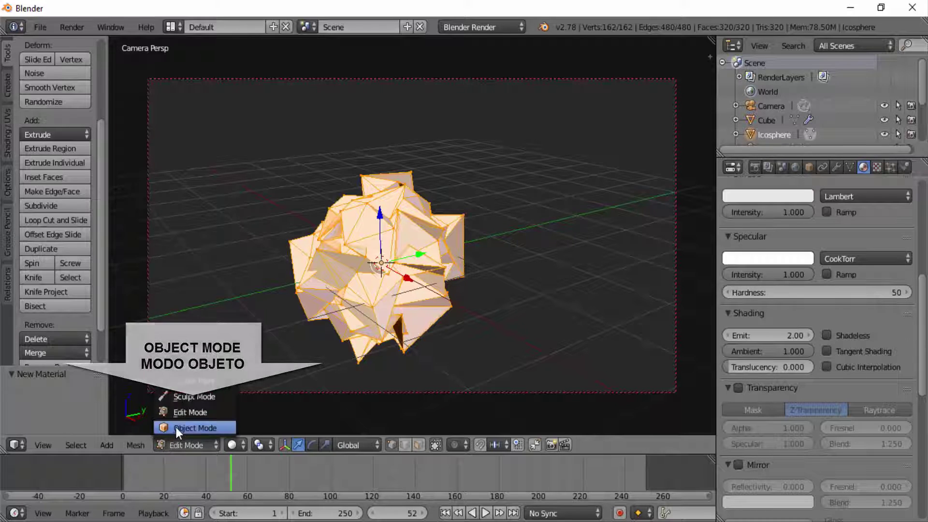
# Return to Object Mode, show layer 1, and select all its objects
pyautogui.click(175, 427)
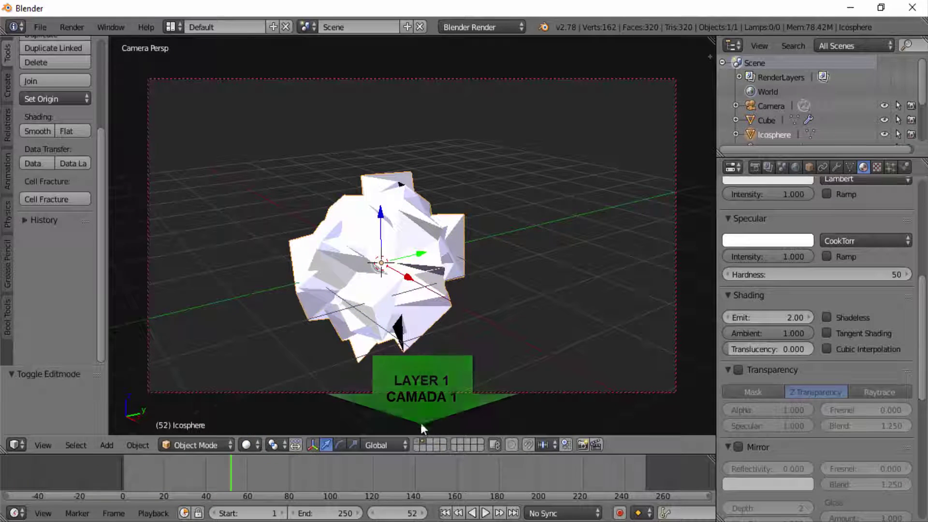
pyautogui.click(417, 441)
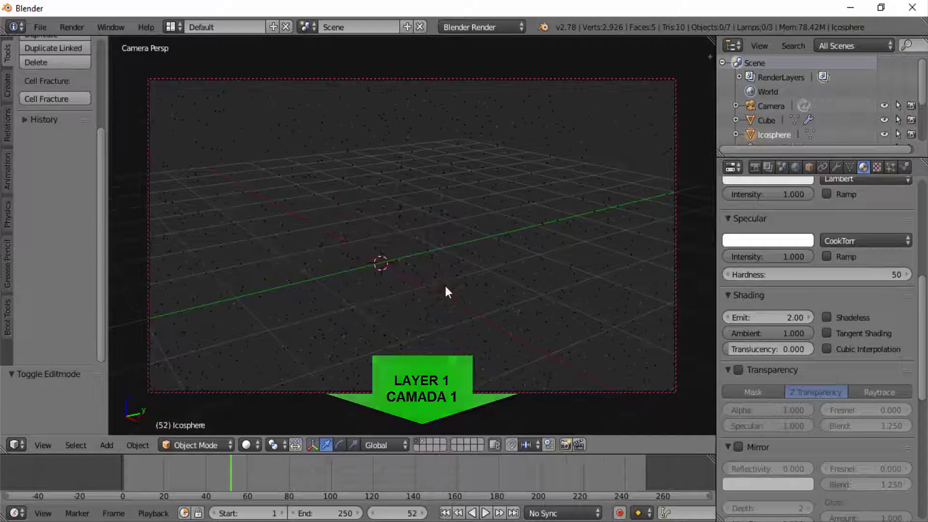
pyautogui.press('a')
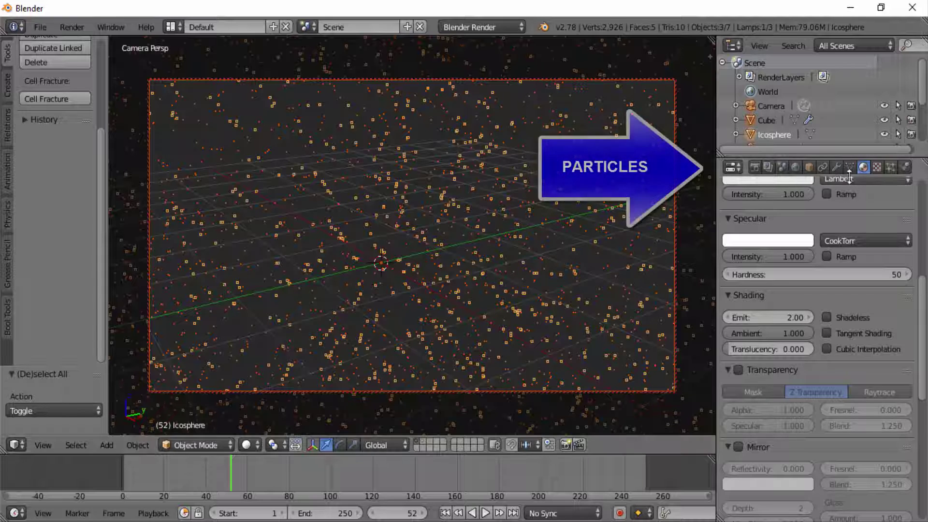
# Select the Cube and bring up its estrelas particle Render settings
pyautogui.click(890, 166)
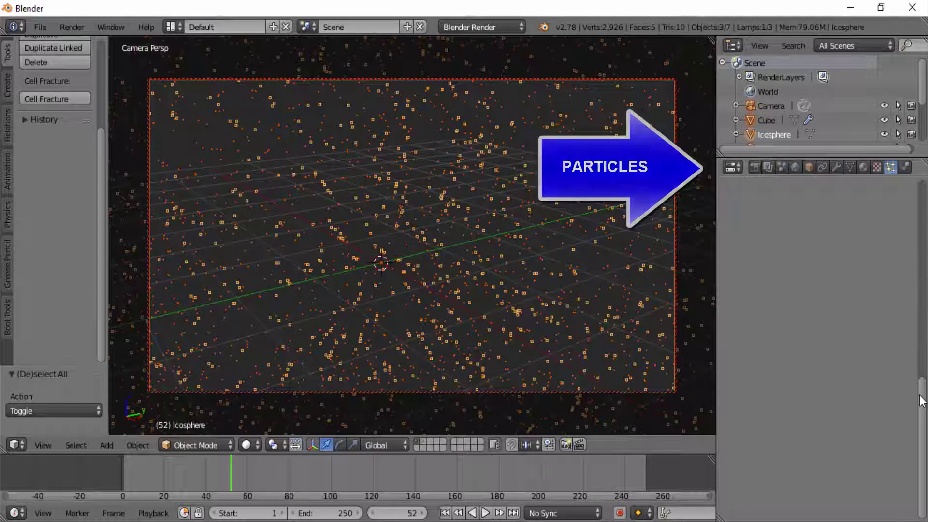
pyautogui.click(767, 121)
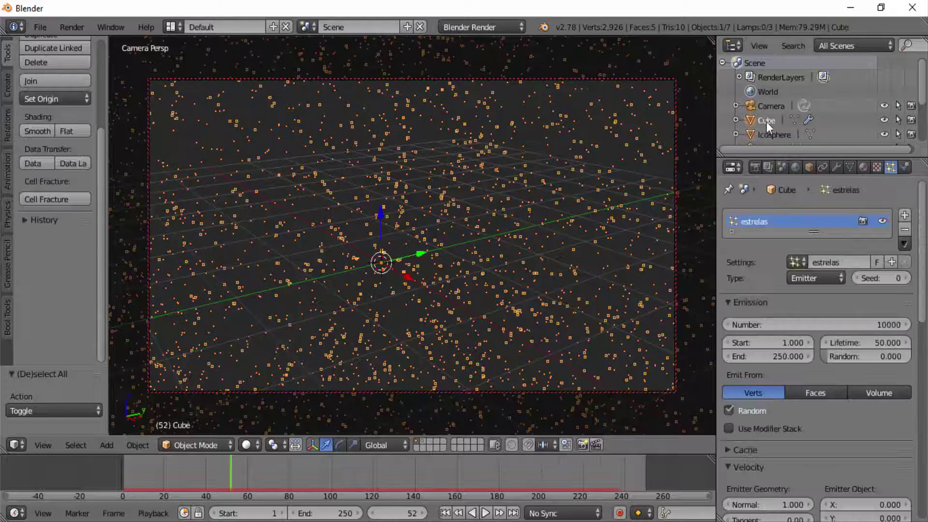
pyautogui.scroll(-10, 781, 297)
pyautogui.scroll(-3, 781, 297)
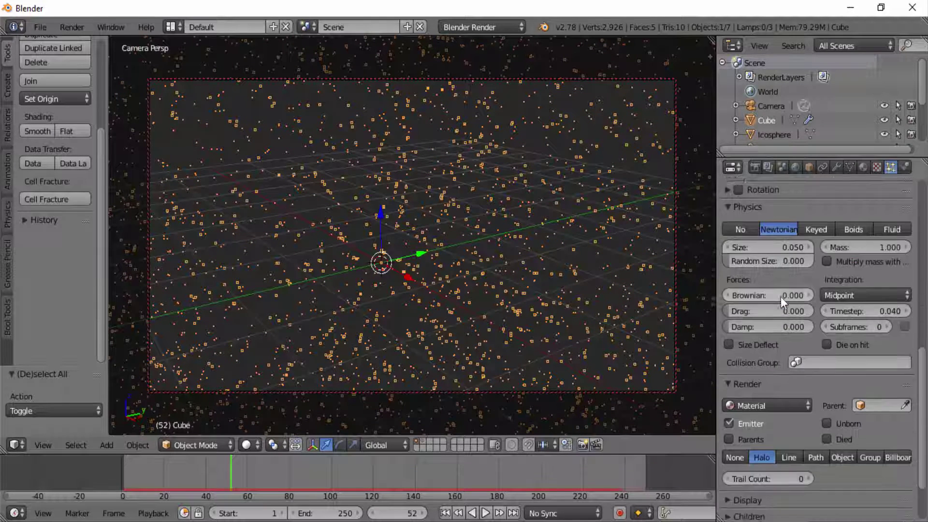
pyautogui.scroll(-3, 780, 297)
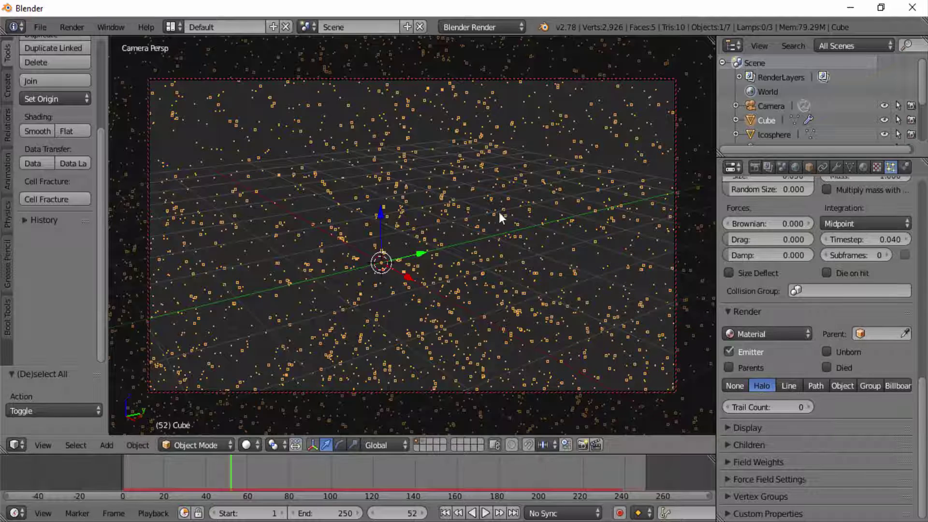
# Render the estrelas particles as Object using Icosphere as the dupli object
pyautogui.click(846, 386)
pyautogui.click(837, 402)
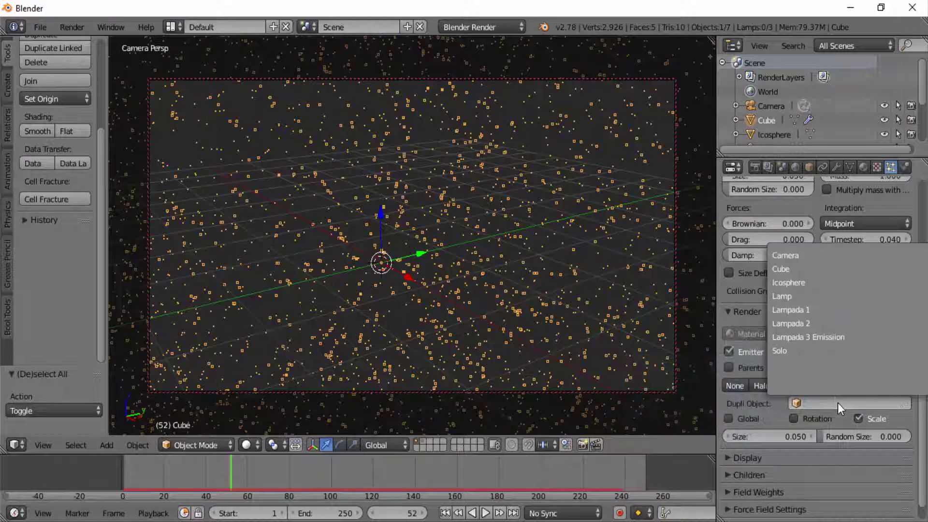
pyautogui.click(806, 282)
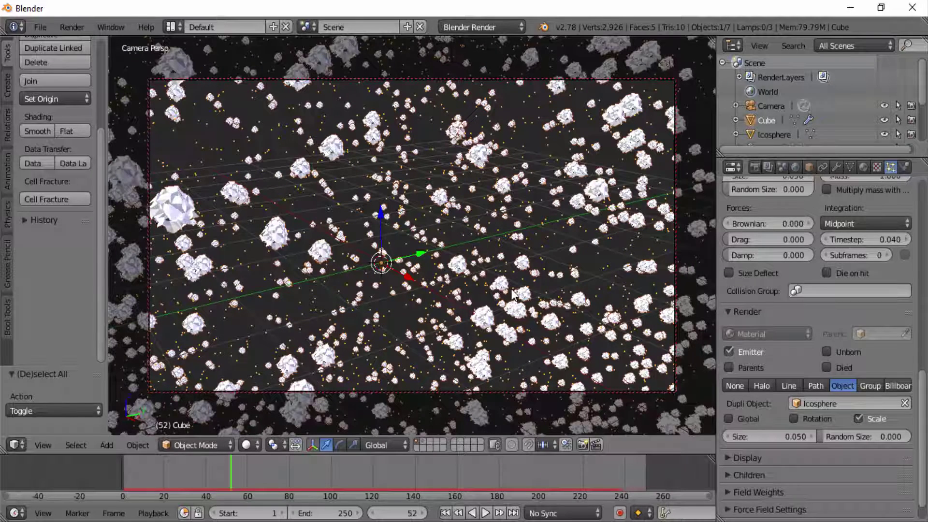
pyautogui.click(68, 27)
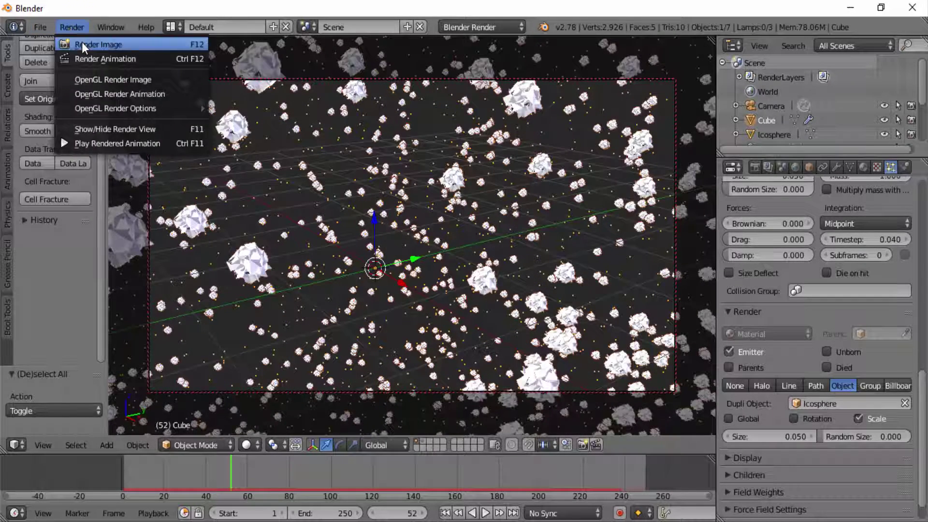
# Render frame 52 to see the icosphere particles as white rocks on black
pyautogui.click(83, 44)
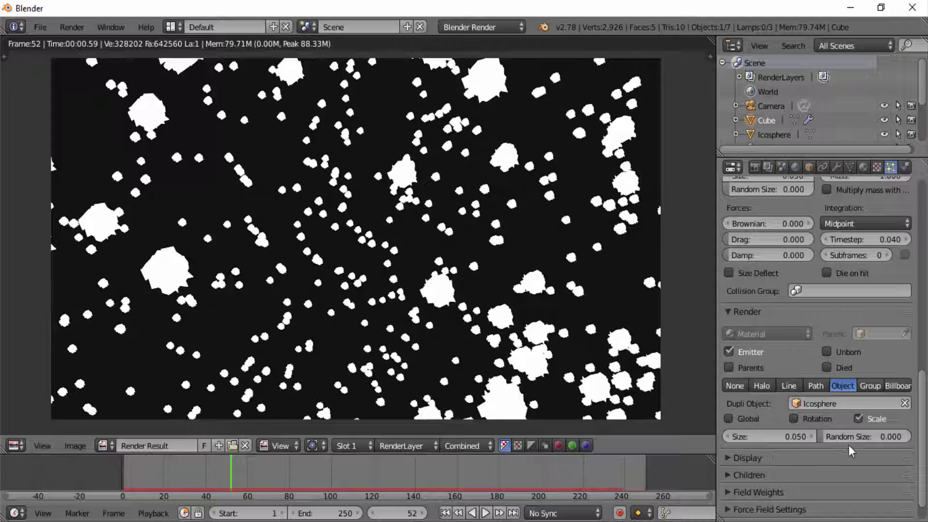
# Set the particle object Size to 0.007 and Random Size to about 0.646
pyautogui.click(783, 436)
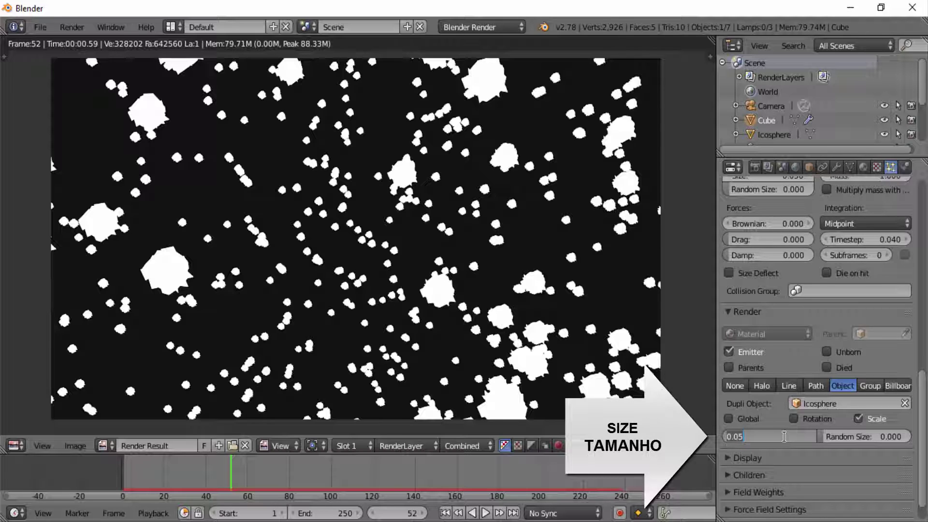
pyautogui.write('0.0')
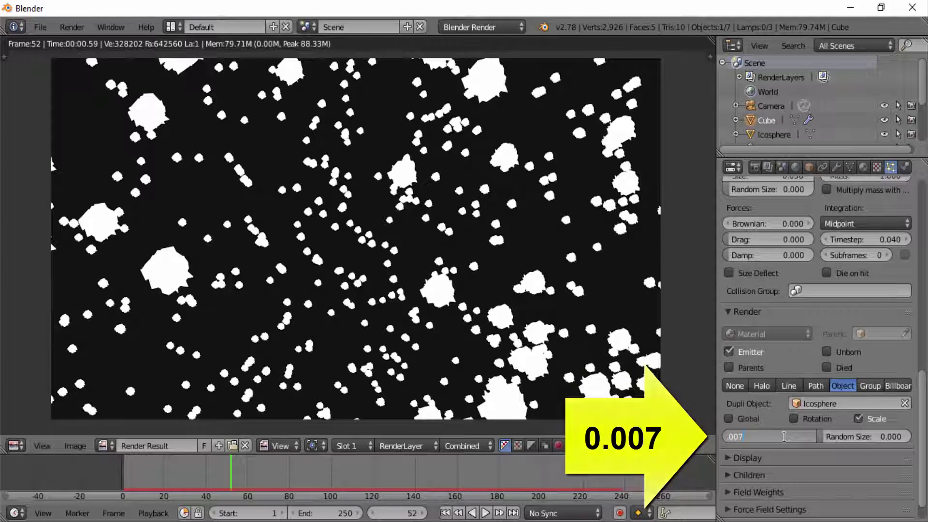
pyautogui.press('Return')
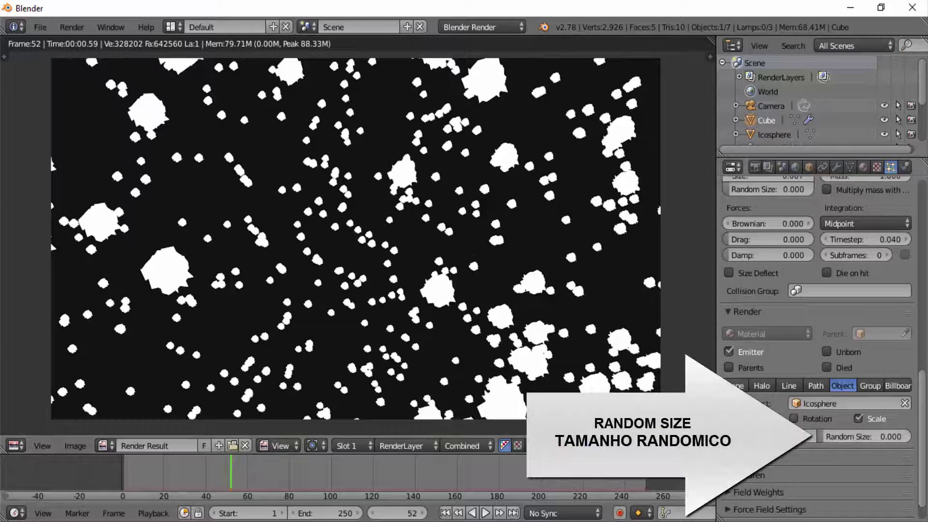
pyautogui.moveTo(867, 437); pyautogui.dragTo(899, 437)
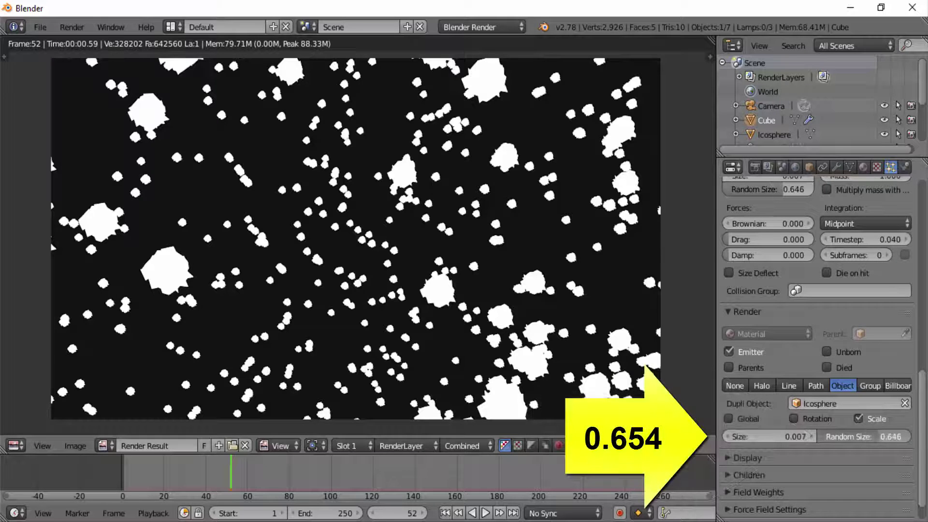
# Re-render the frame to check the smaller stars, then return to the 3D viewport
pyautogui.click(71, 27)
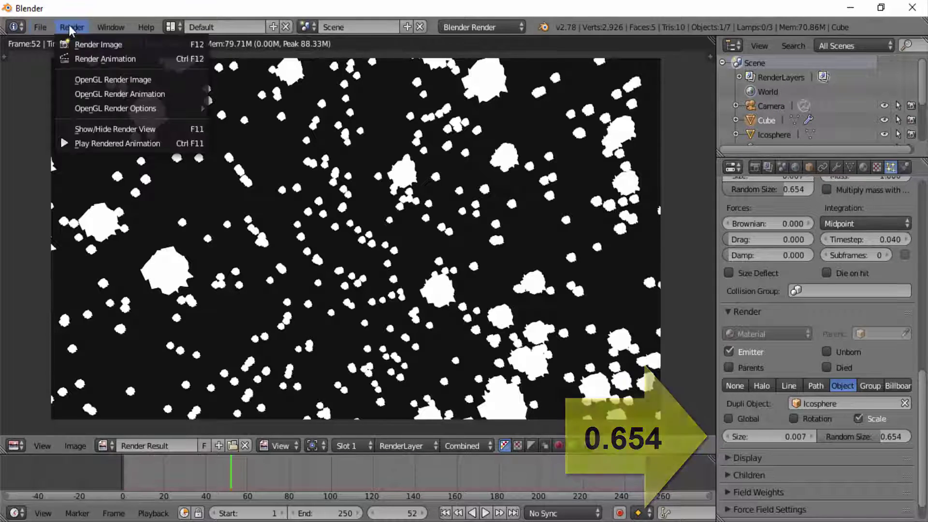
pyautogui.click(89, 49)
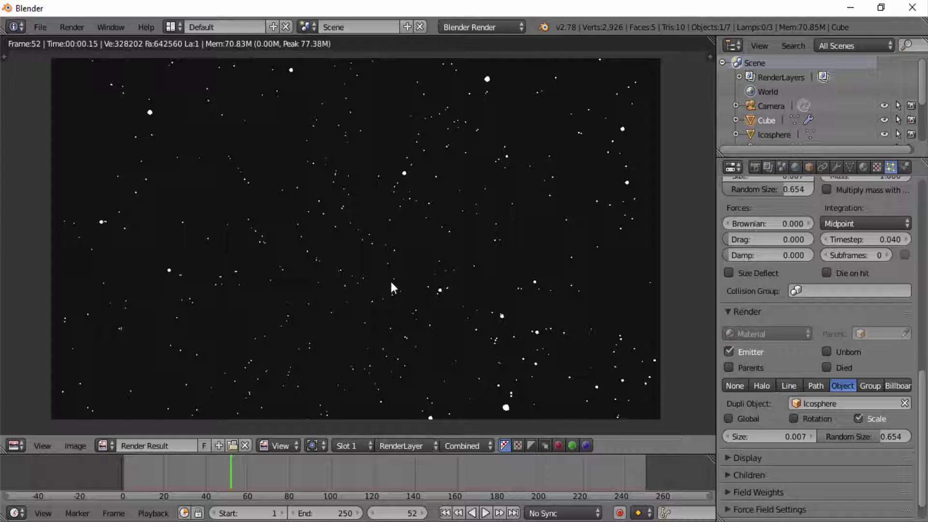
pyautogui.press('Escape')
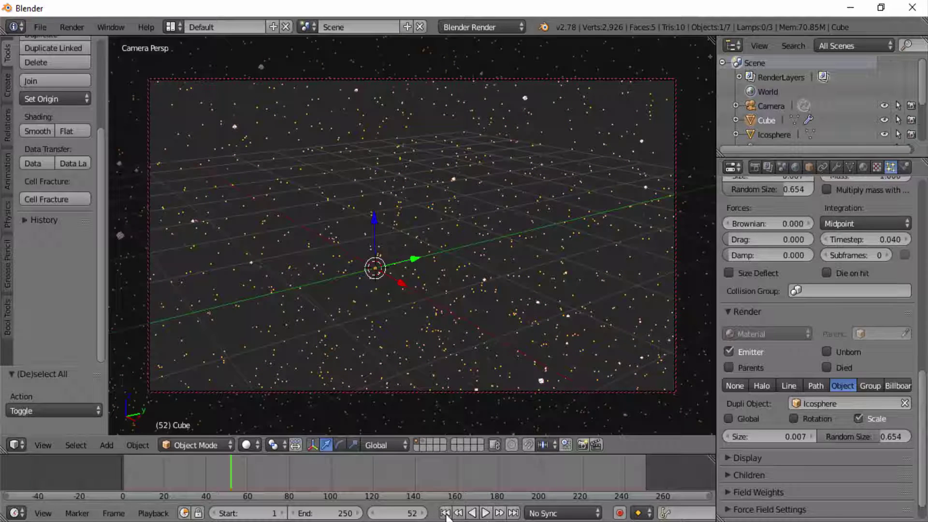
# Play the particle animation from the first frame and stop it at frame 186
pyautogui.click(444, 513)
pyautogui.click(485, 514)
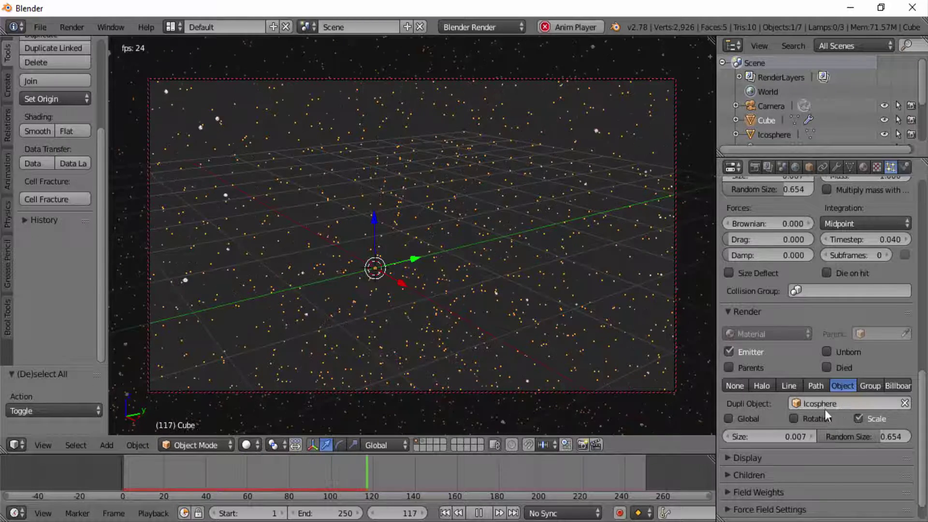
pyautogui.click(478, 513)
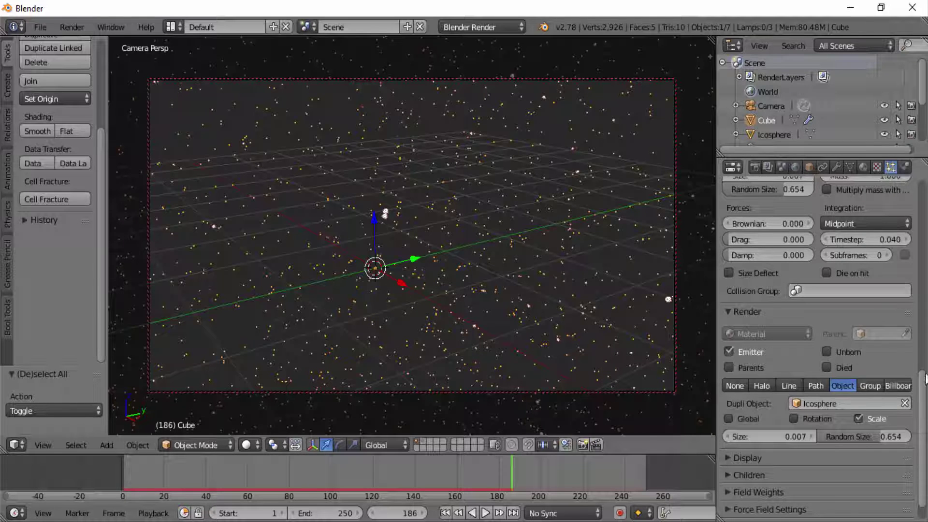
# Set the estrelas particle emission Random to 0.5 and Lifetime to 500
pyautogui.scroll(10, 918, 269)
pyautogui.scroll(5, 918, 269)
pyautogui.scroll(4, 902, 177)
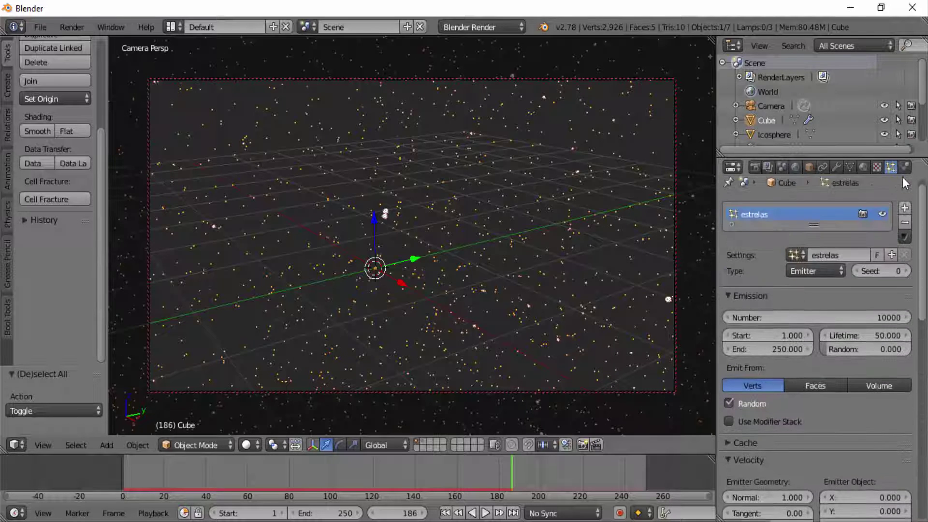
pyautogui.scroll(1, 903, 177)
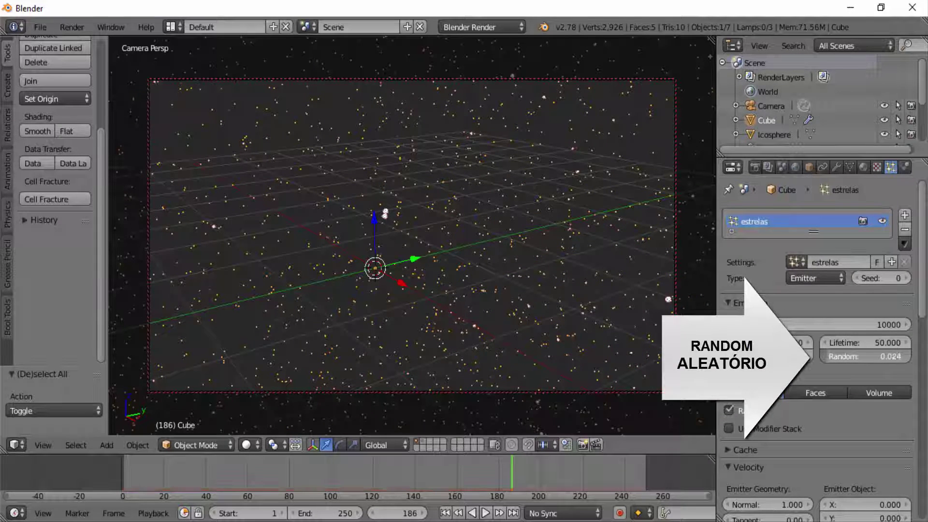
pyautogui.moveTo(825, 358); pyautogui.dragTo(864, 358)
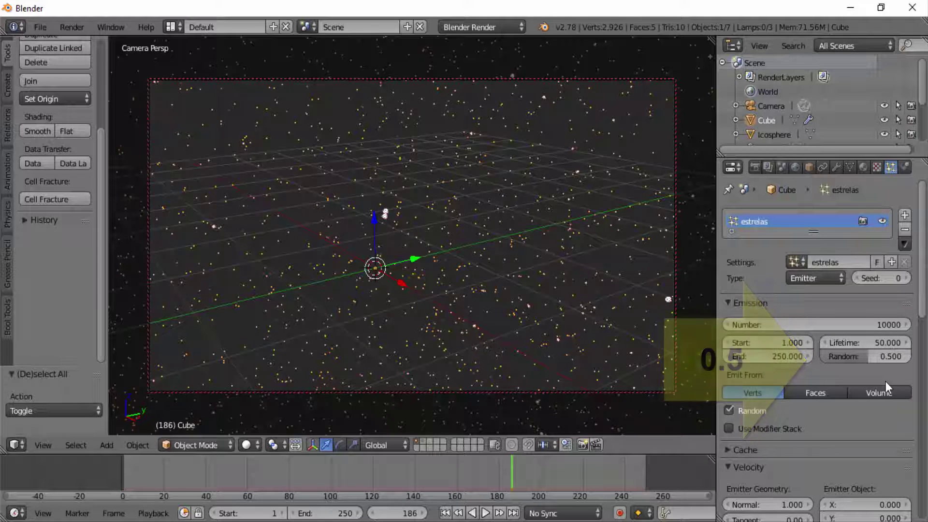
pyautogui.click(848, 341)
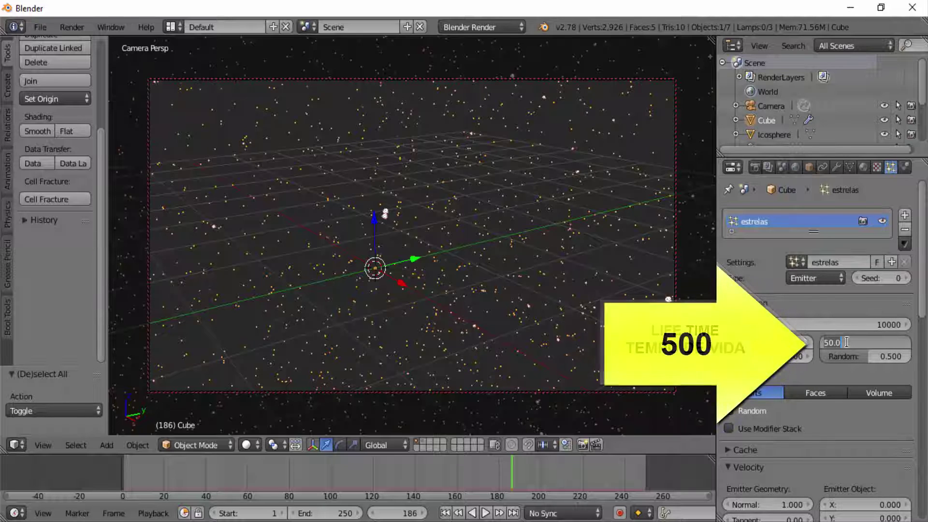
pyautogui.write('5')
pyautogui.press('Return')
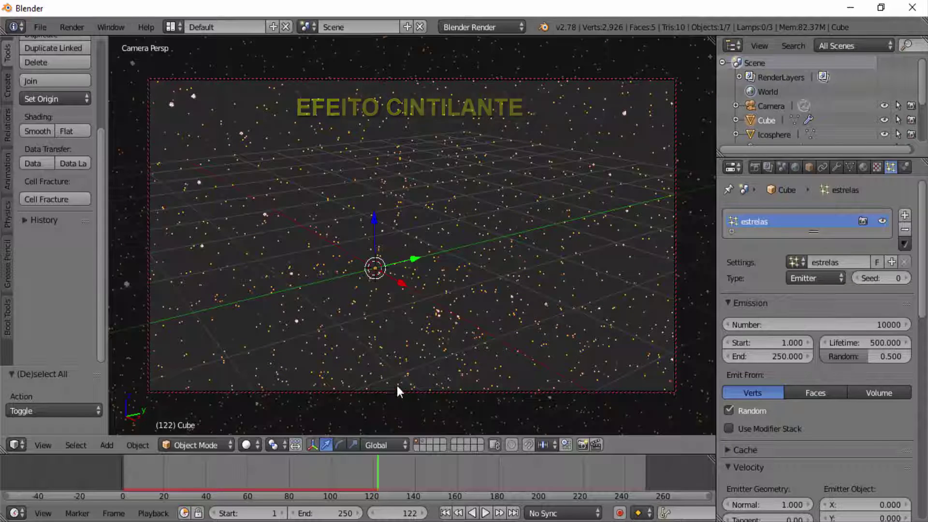
# Rewind to frame 1, enlarge the timeline, and turn off Lock Camera to View in the sidebar
pyautogui.click(445, 515)
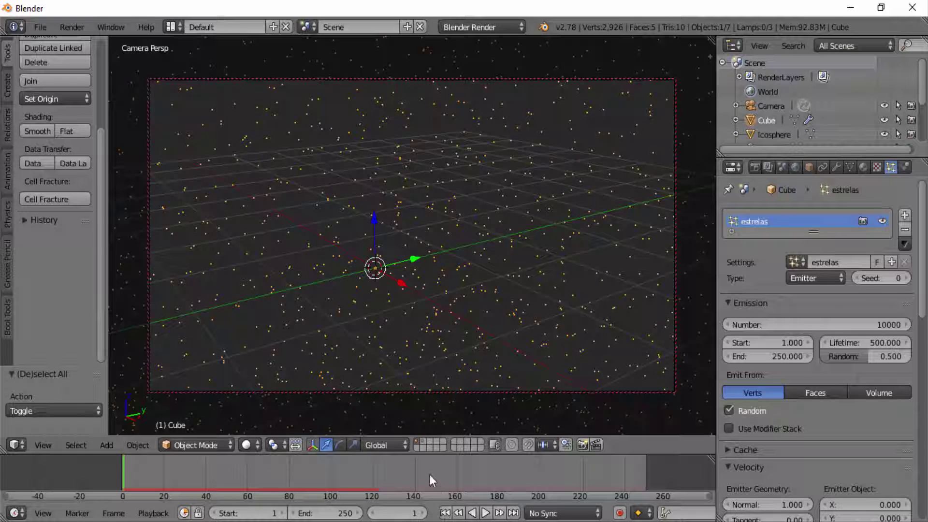
pyautogui.moveTo(421, 455); pyautogui.dragTo(409, 287)
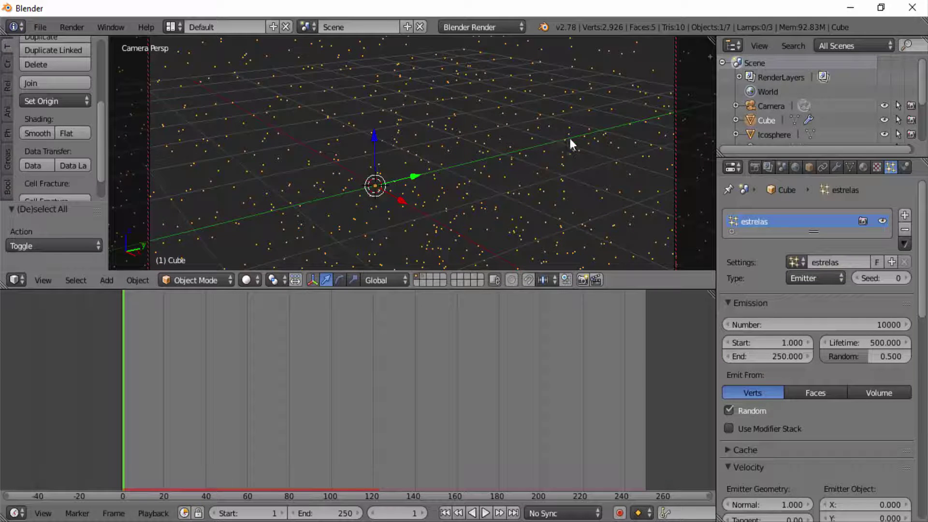
pyautogui.press('n')
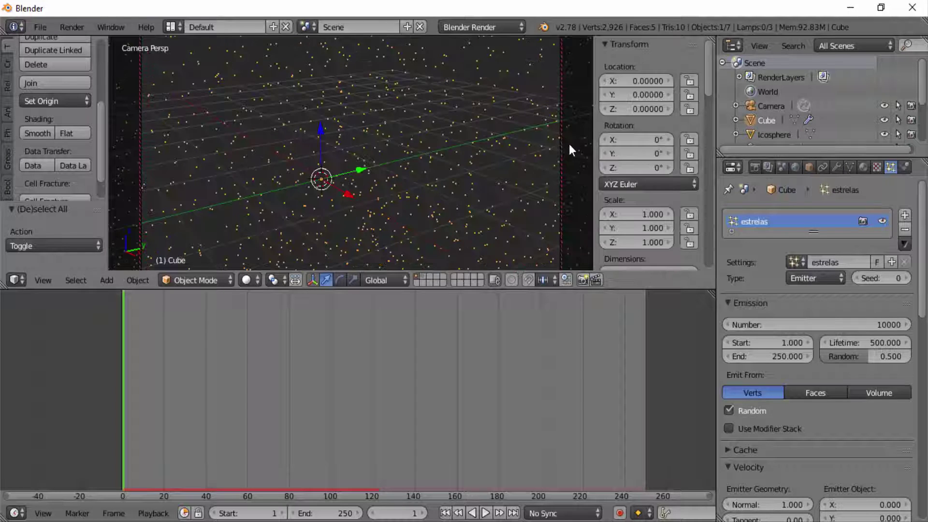
pyautogui.scroll(-5, 606, 164)
pyautogui.scroll(-3, 607, 164)
pyautogui.scroll(-3, 607, 164)
pyautogui.scroll(-3, 607, 164)
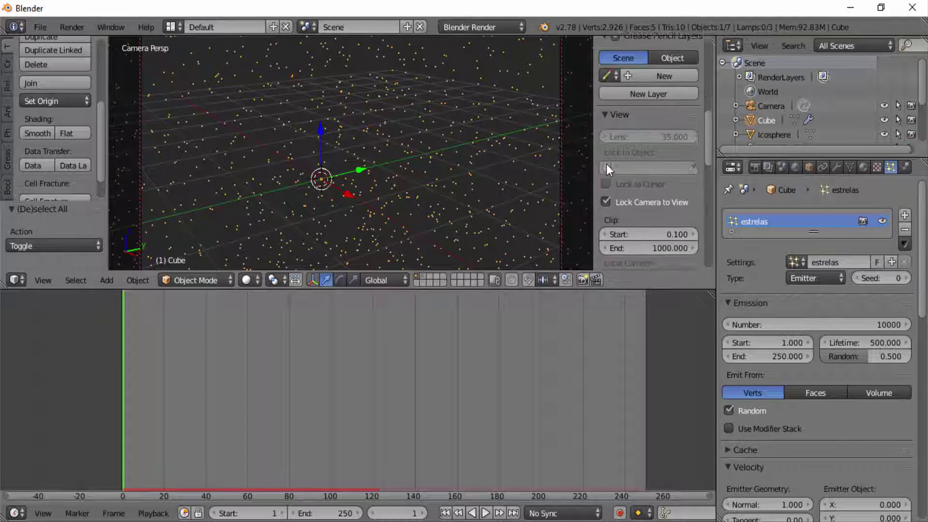
pyautogui.scroll(-2, 607, 164)
pyautogui.click(605, 174)
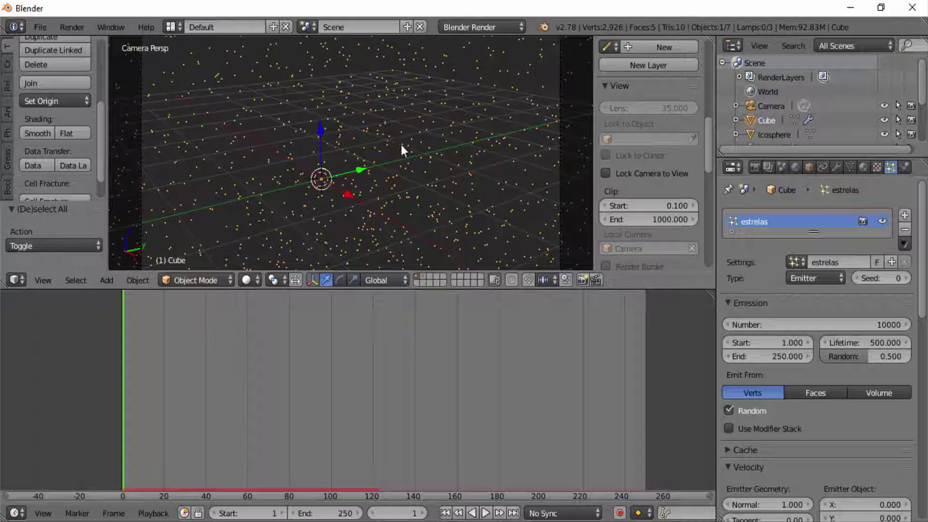
pyautogui.scroll(-1, 401, 144)
pyautogui.scroll(-1, 401, 144)
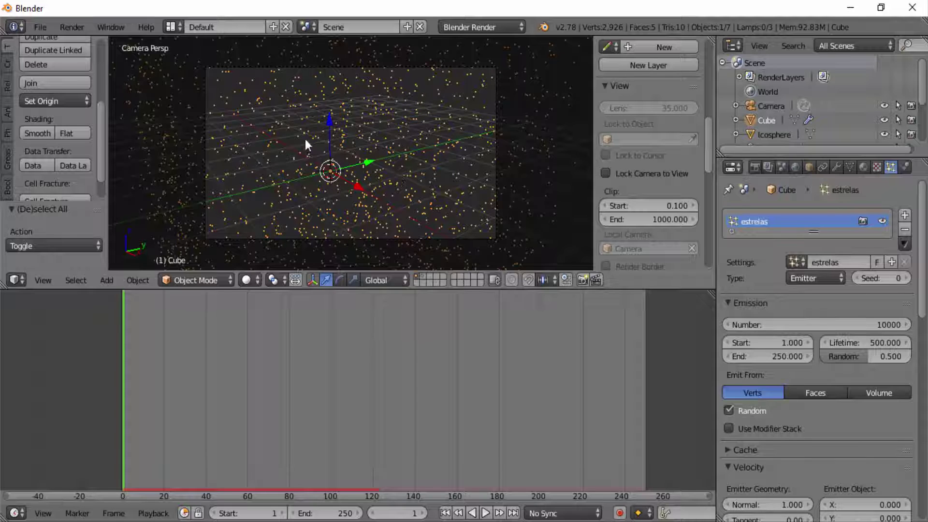
# Switch the viewport to Rendered shading and play the animation, pausing at frame 95
pyautogui.click(251, 280)
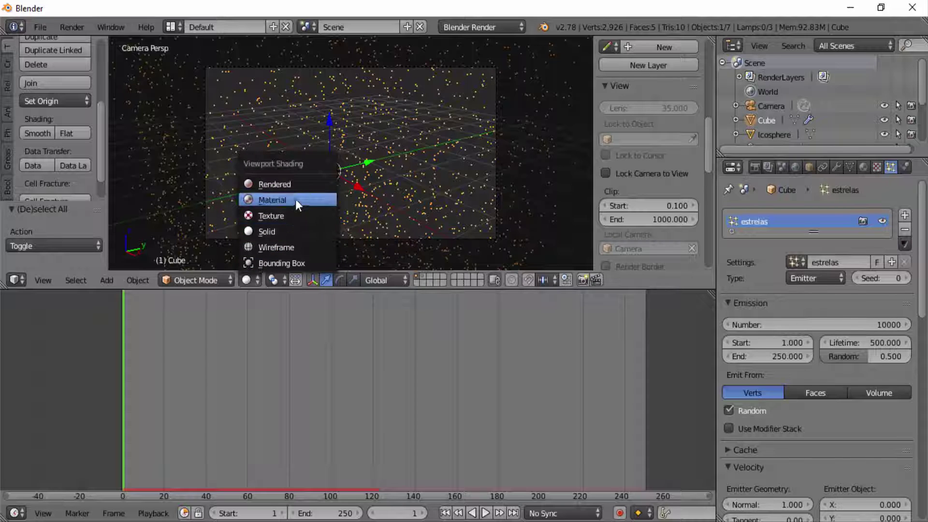
pyautogui.click(292, 184)
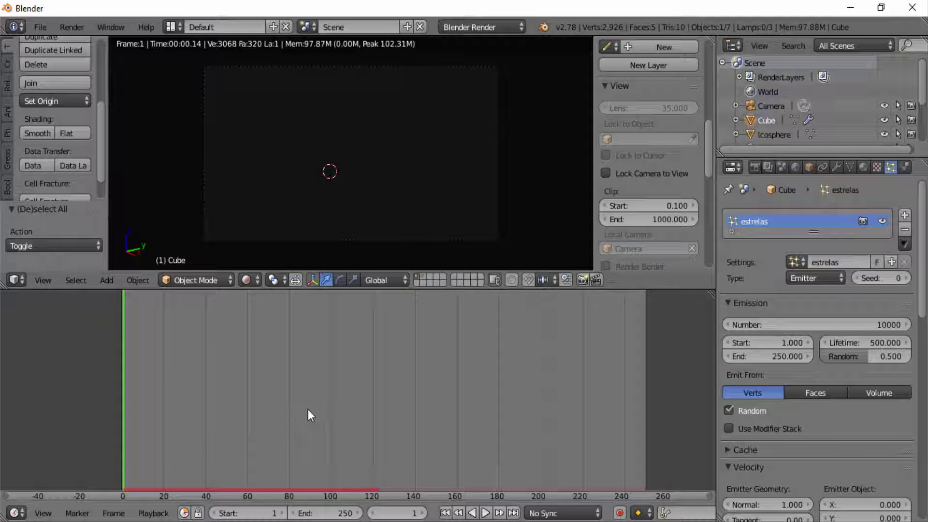
pyautogui.click(485, 513)
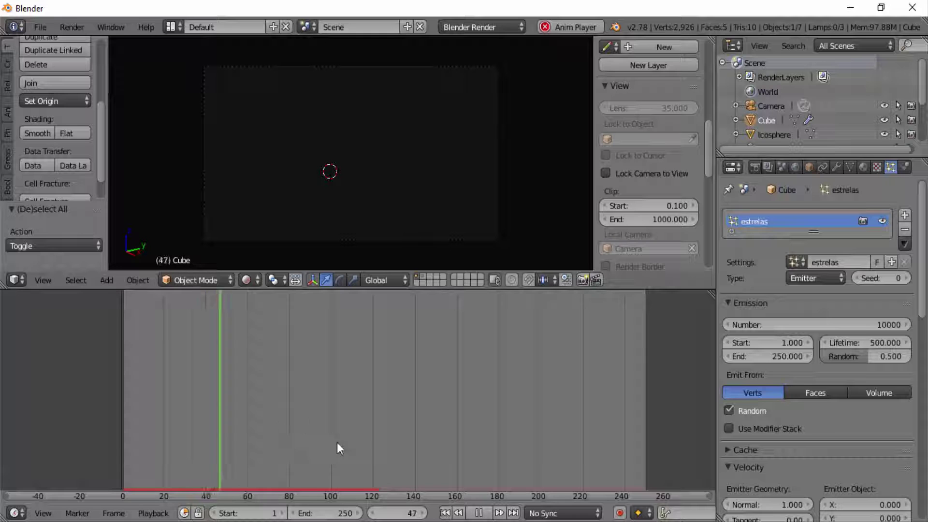
pyautogui.click(478, 513)
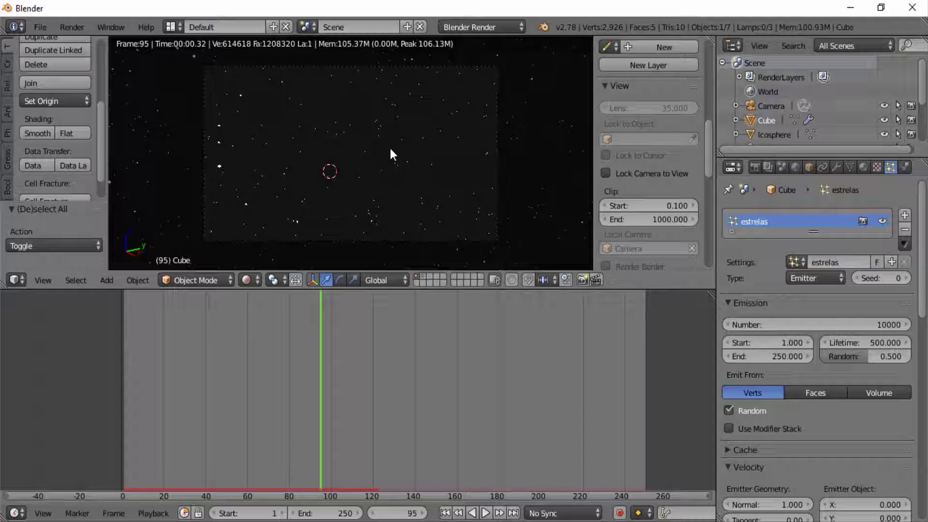
# Turn the timeline into a Compositing node editor with Use Nodes, Backdrop and Auto Render on
pyautogui.click(23, 514)
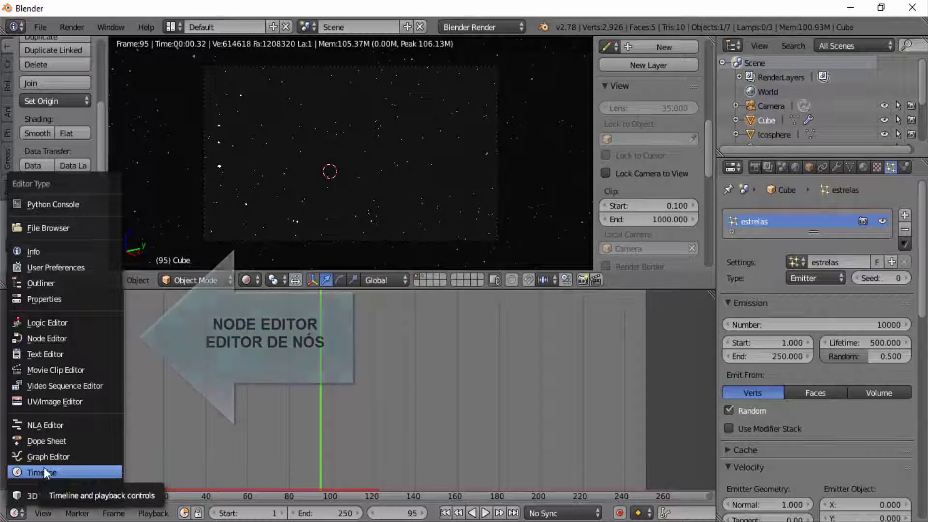
pyautogui.click(71, 337)
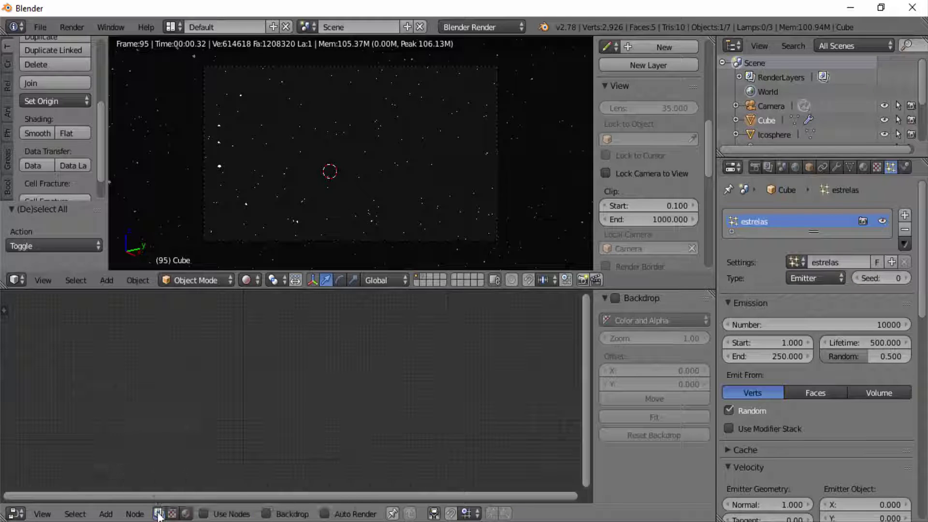
pyautogui.click(204, 514)
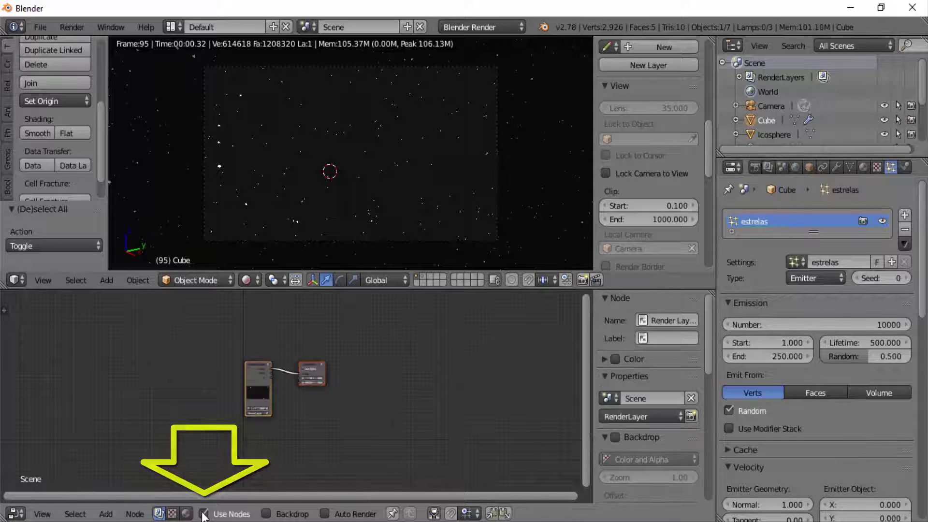
pyautogui.click(268, 513)
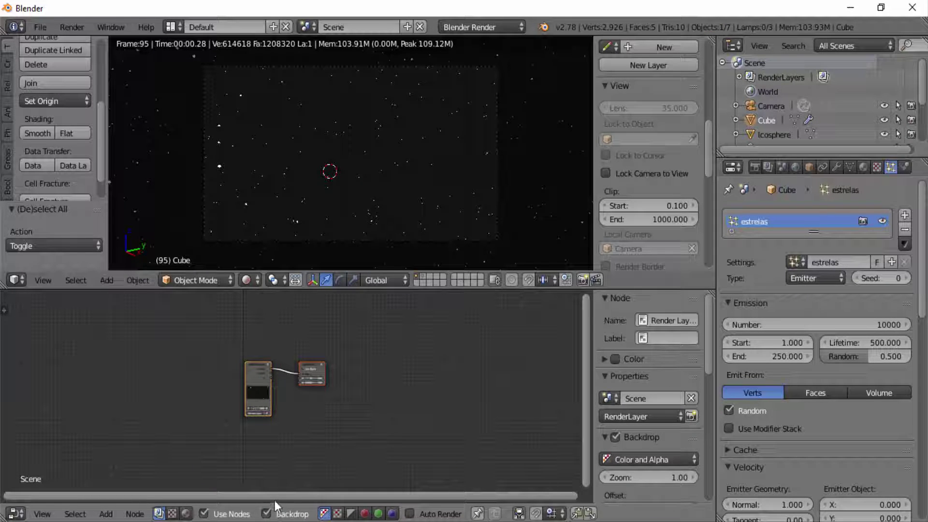
pyautogui.click(409, 514)
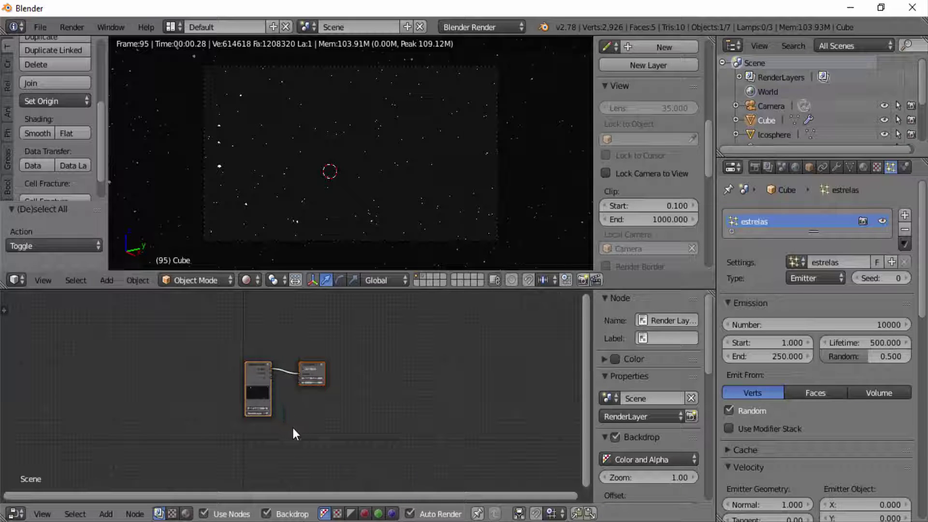
# Zoom in and spread the Render Layers and Composite nodes apart
pyautogui.scroll(1, 293, 428)
pyautogui.scroll(2, 293, 428)
pyautogui.scroll(1, 292, 428)
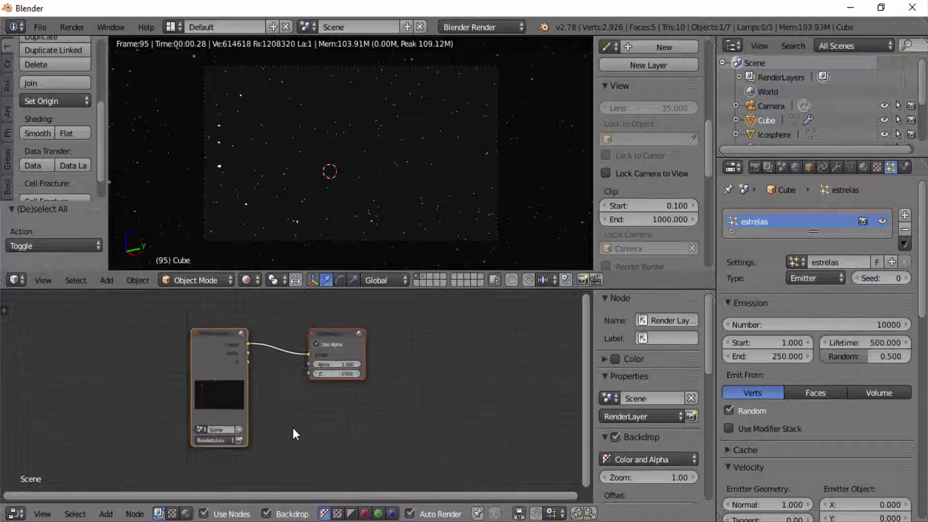
pyautogui.scroll(1, 291, 425)
pyautogui.scroll(1, 292, 426)
pyautogui.scroll(1, 293, 428)
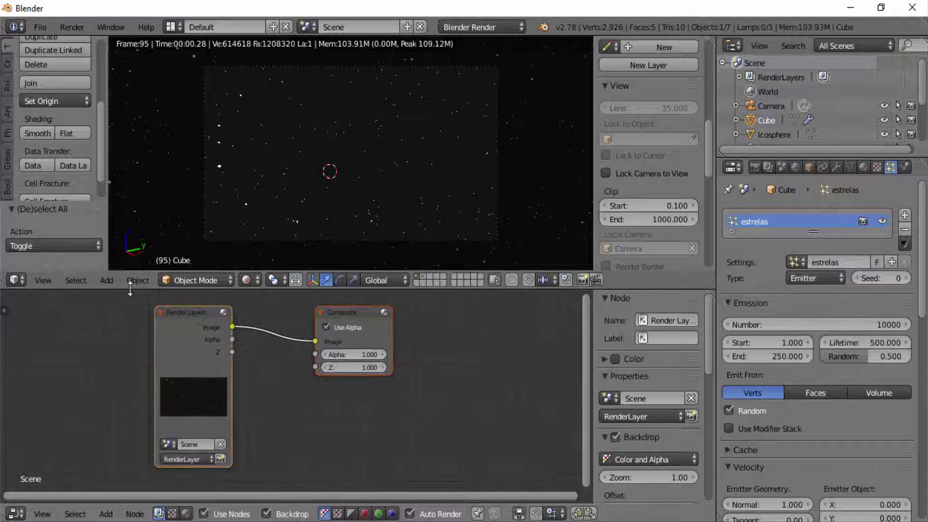
pyautogui.moveTo(190, 313); pyautogui.dragTo(76, 308)
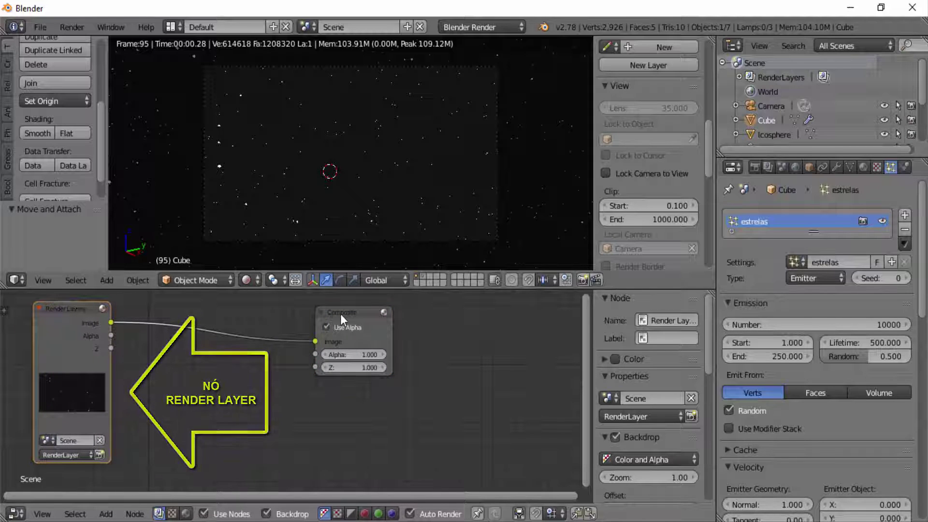
pyautogui.moveTo(340, 314); pyautogui.dragTo(511, 306)
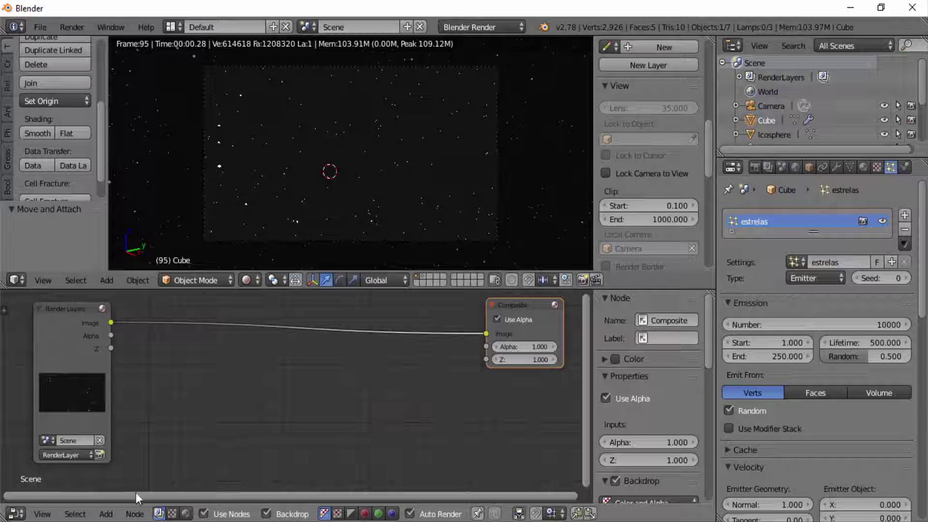
pyautogui.click(106, 513)
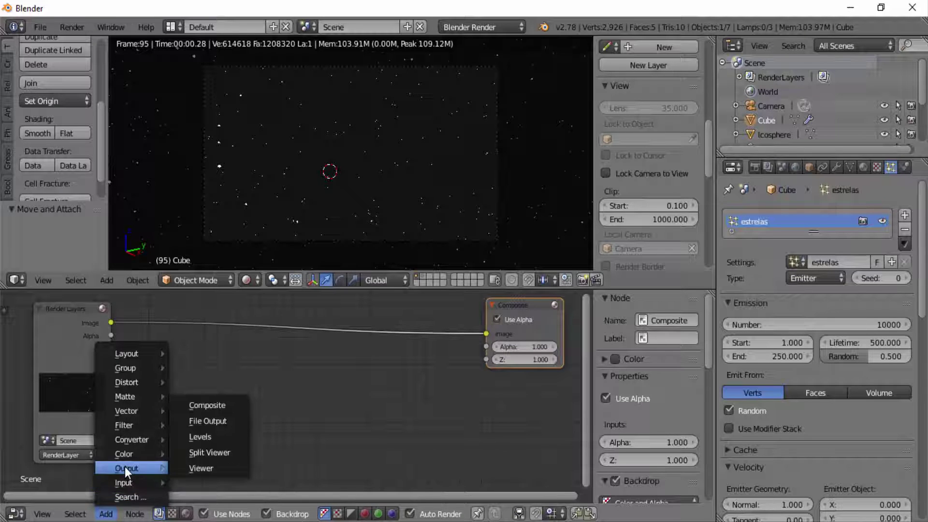
pyautogui.moveTo(127, 468)
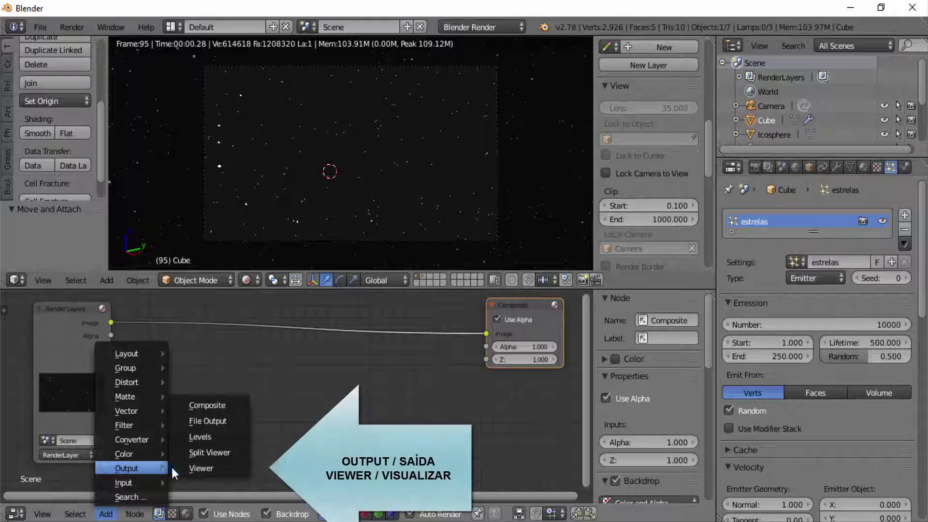
# Add a Viewer node fed by the Render Layers Image output and enlarge the node editor
pyautogui.click(193, 467)
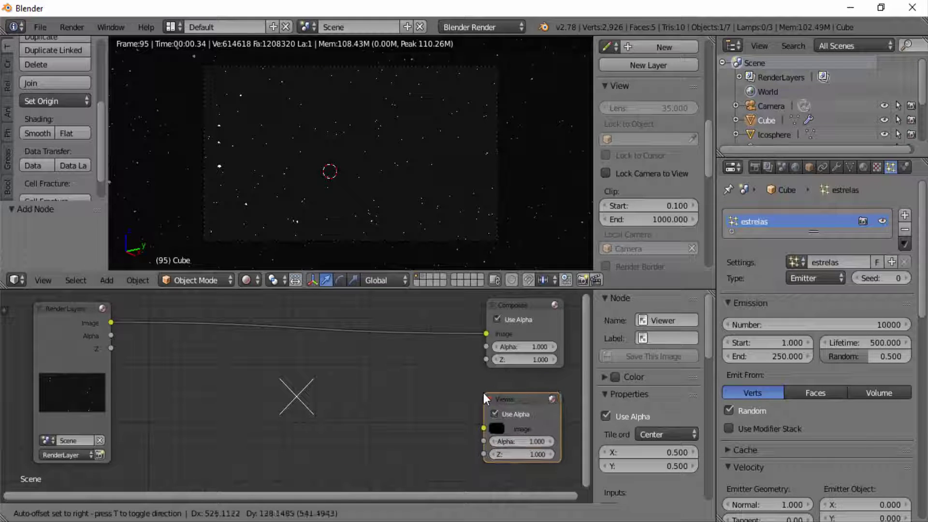
pyautogui.click(481, 393)
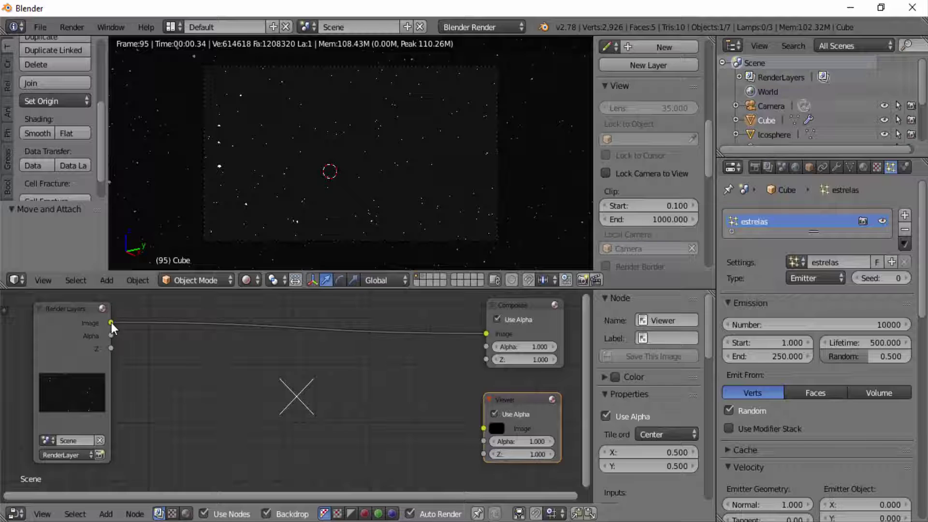
pyautogui.moveTo(112, 323); pyautogui.dragTo(471, 429)
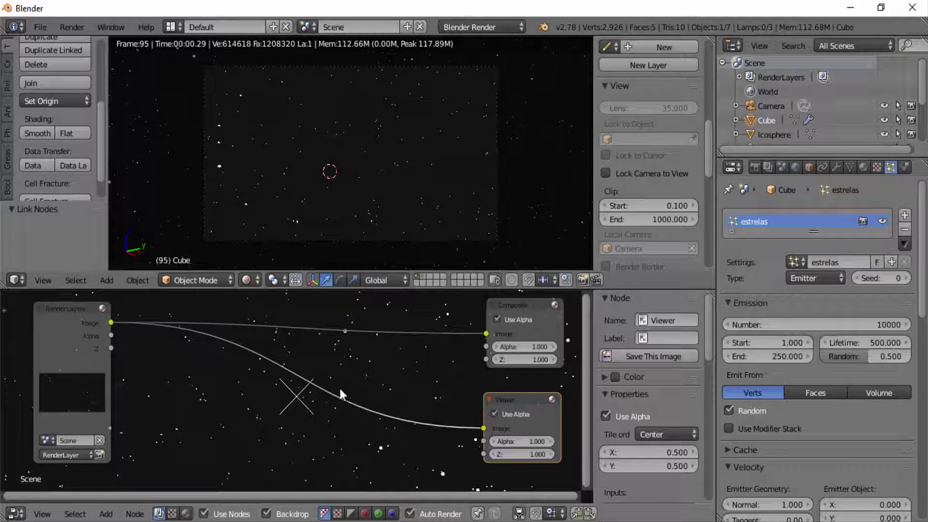
pyautogui.moveTo(366, 288); pyautogui.dragTo(366, 151)
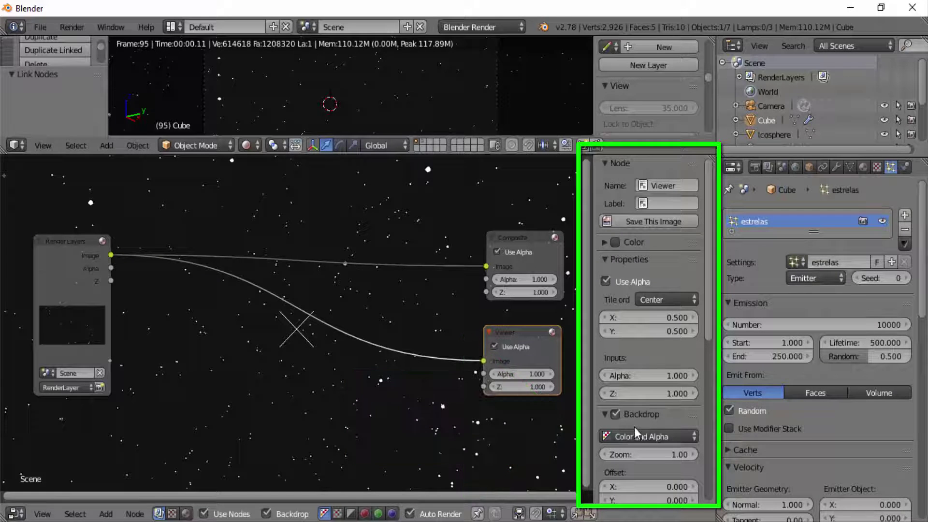
# Shrink the backdrop and move Render Layers, Composite and Viewer nodes toward the editor edges
pyautogui.moveTo(670, 456); pyautogui.dragTo(628, 456)
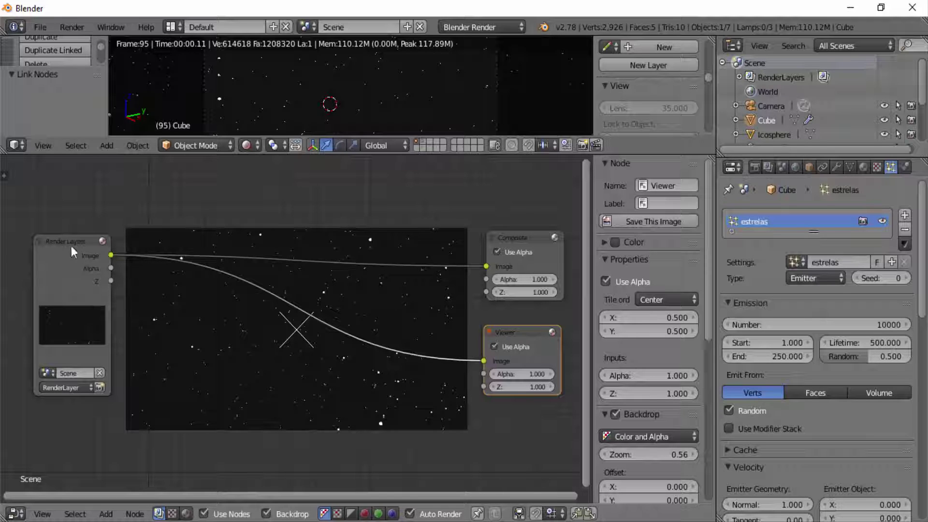
pyautogui.moveTo(68, 238); pyautogui.dragTo(44, 184)
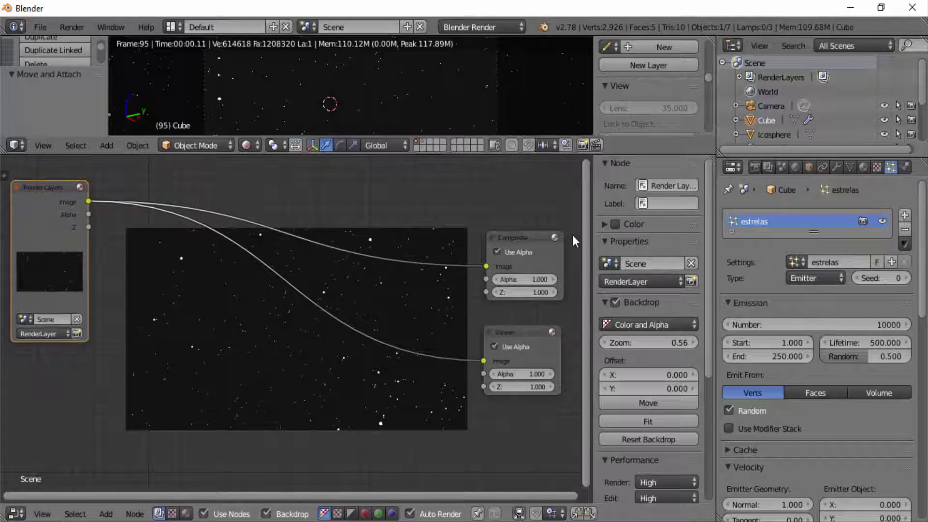
pyautogui.moveTo(526, 237); pyautogui.dragTo(528, 173)
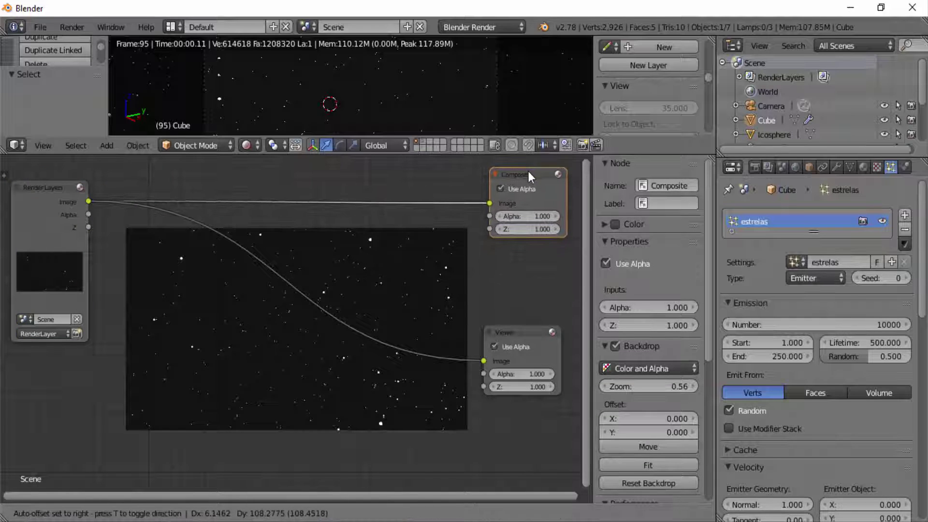
pyautogui.moveTo(528, 322); pyautogui.dragTo(535, 419)
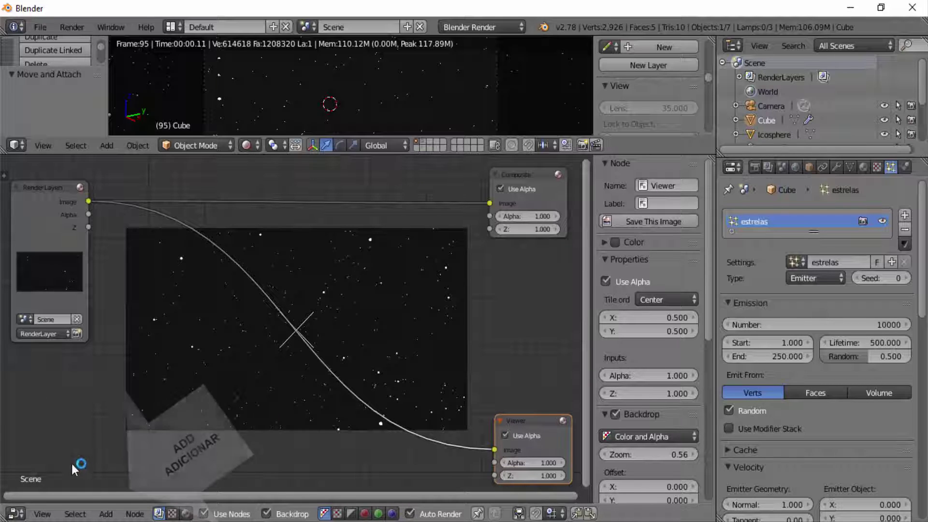
# Insert a Simple Star Glare node with 4 iterations feeding both Composite and Viewer
pyautogui.click(106, 514)
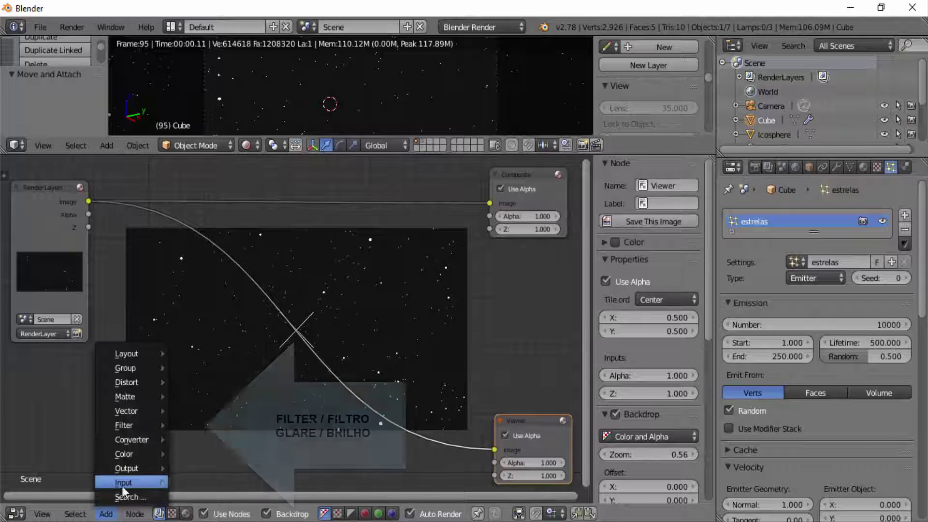
pyautogui.moveTo(125, 425)
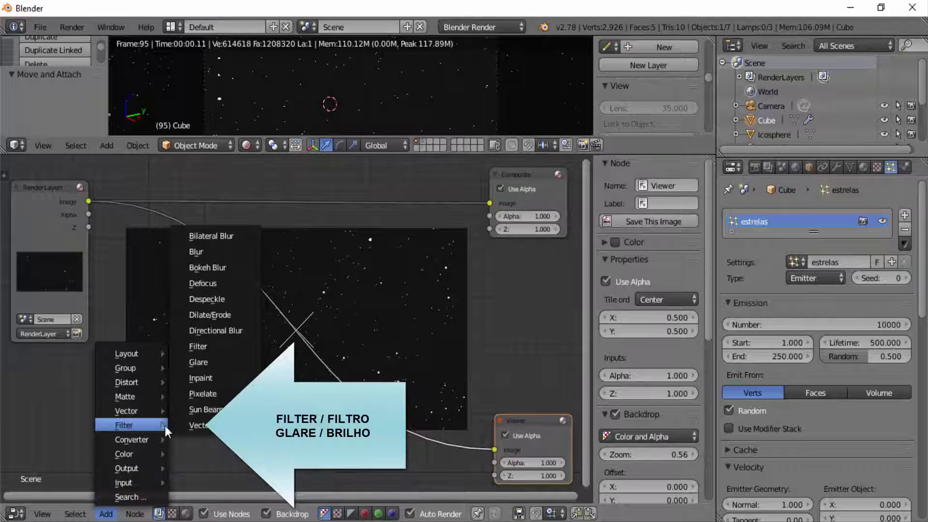
pyautogui.click(214, 361)
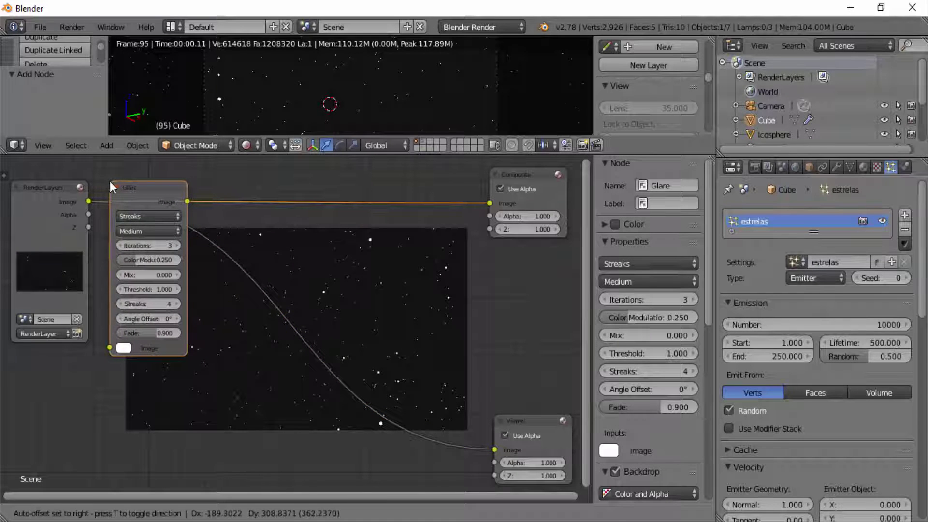
pyautogui.click(111, 183)
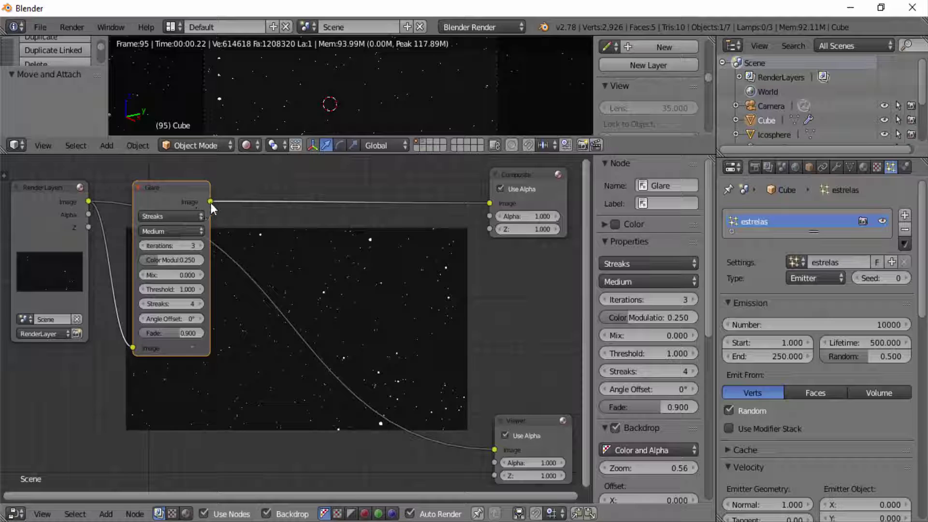
pyautogui.moveTo(211, 201); pyautogui.dragTo(494, 449)
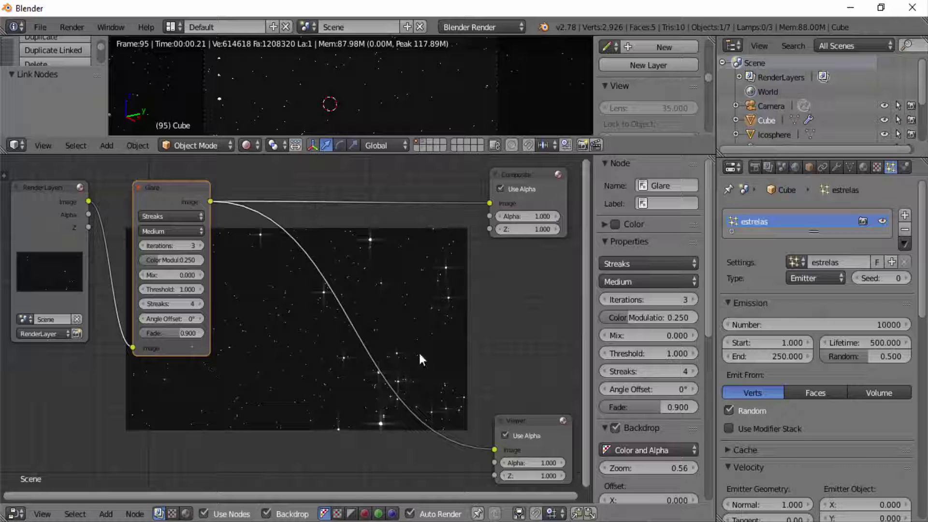
pyautogui.click(172, 215)
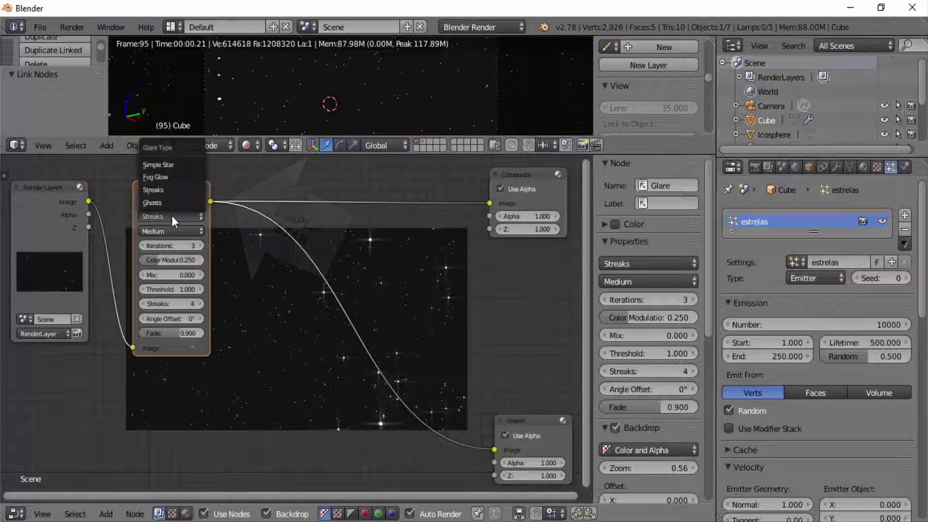
pyautogui.click(167, 165)
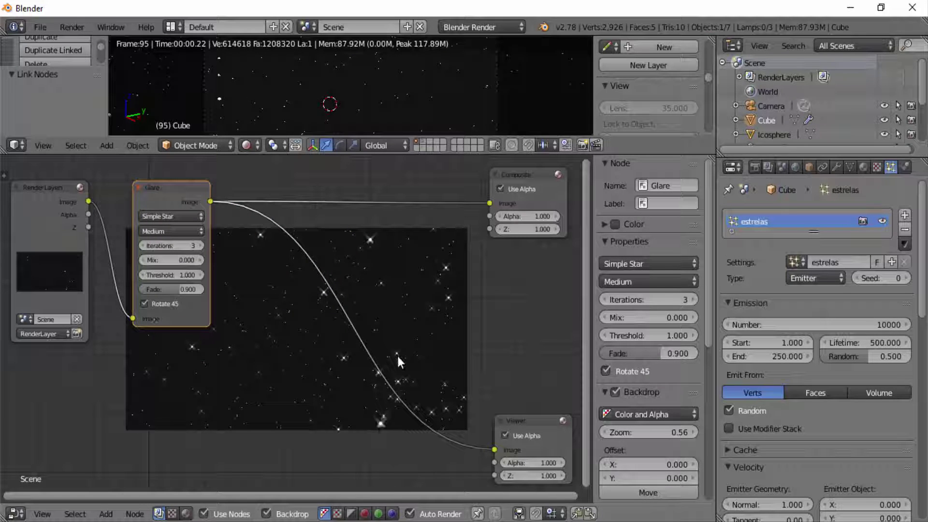
pyautogui.click(202, 245)
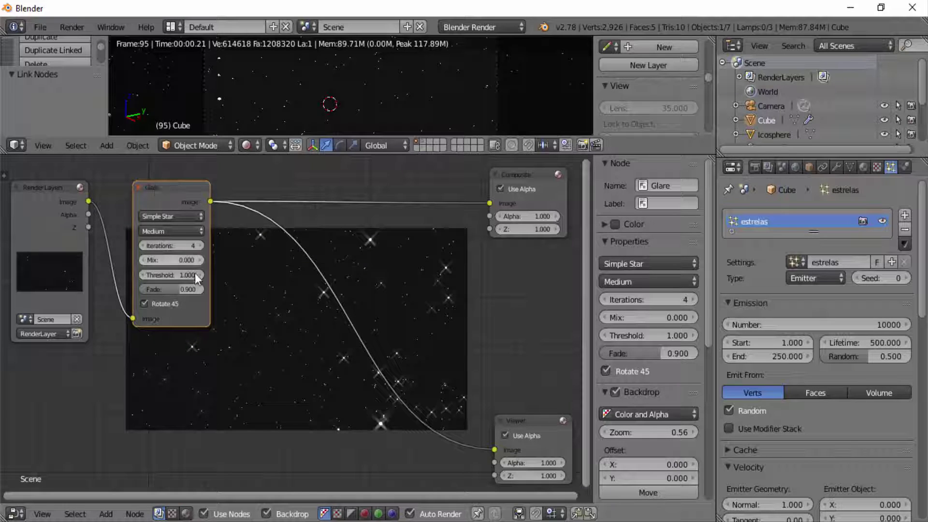
pyautogui.click(107, 513)
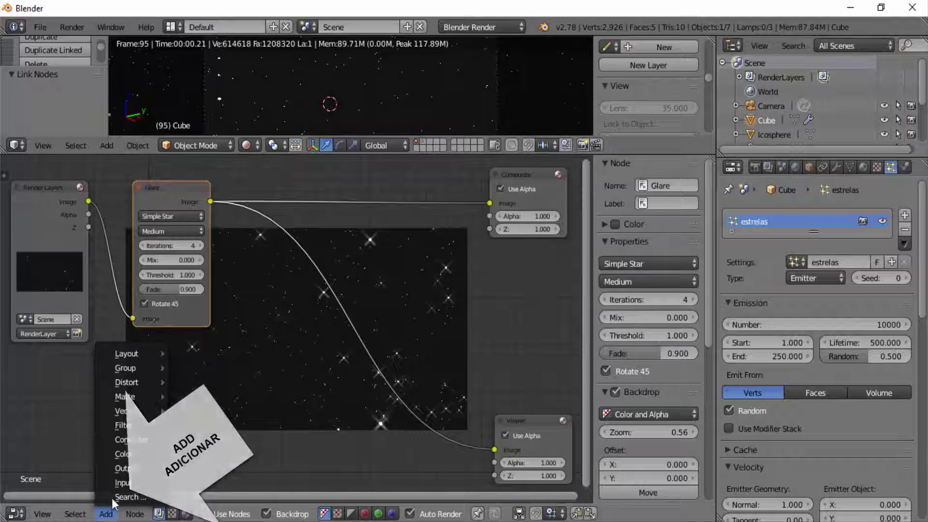
pyautogui.moveTo(125, 425)
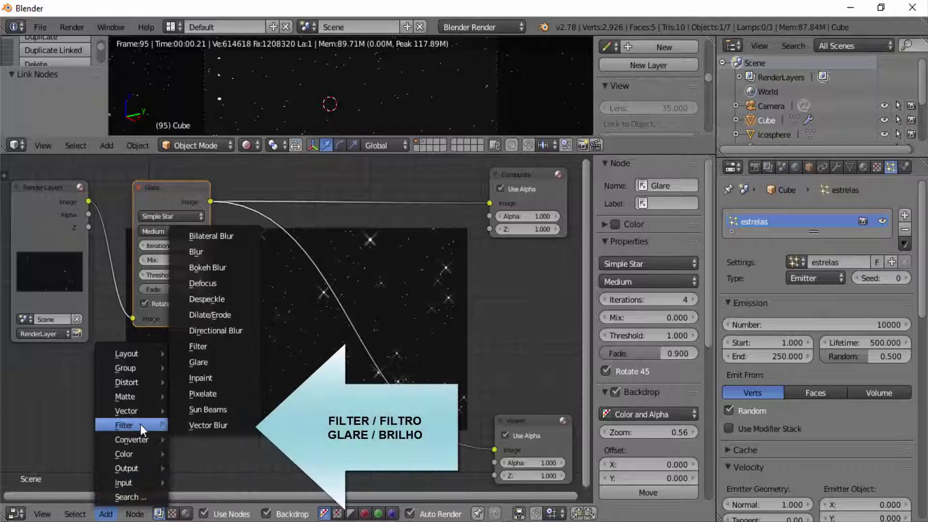
# Insert a second Streaks Glare node after the first, link it to the Viewer, and collapse it
pyautogui.click(203, 366)
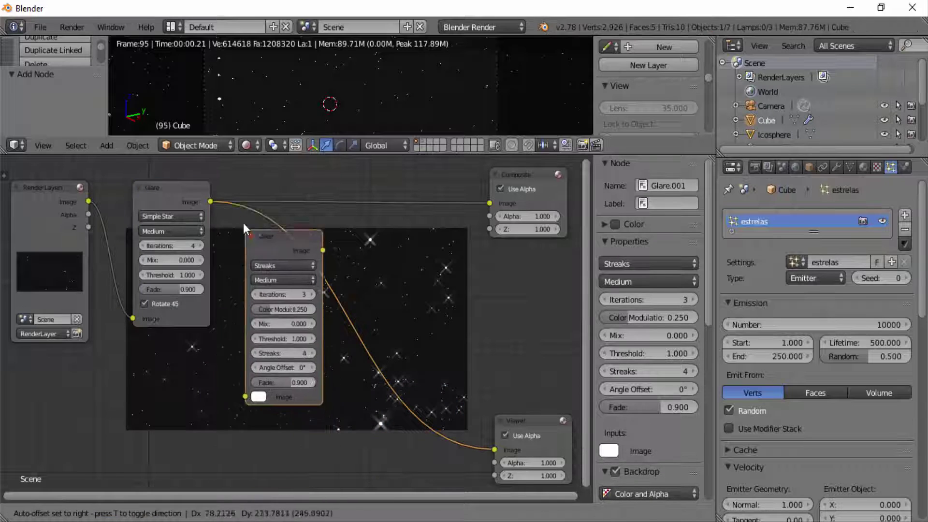
pyautogui.click(227, 181)
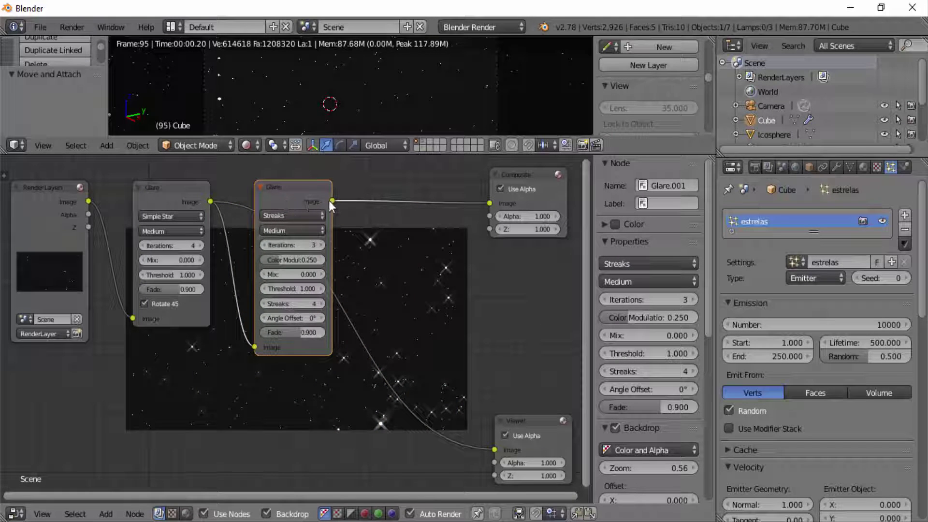
pyautogui.moveTo(333, 201); pyautogui.dragTo(495, 448)
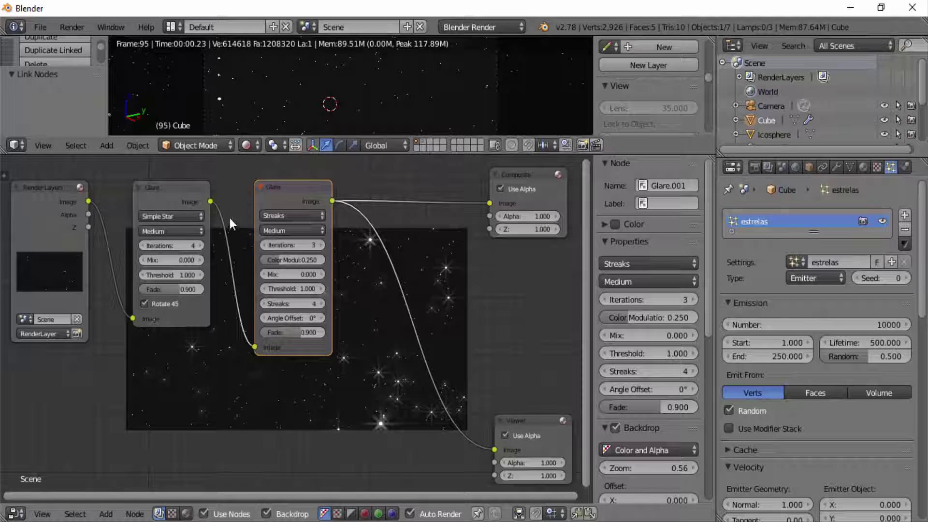
pyautogui.click(258, 187)
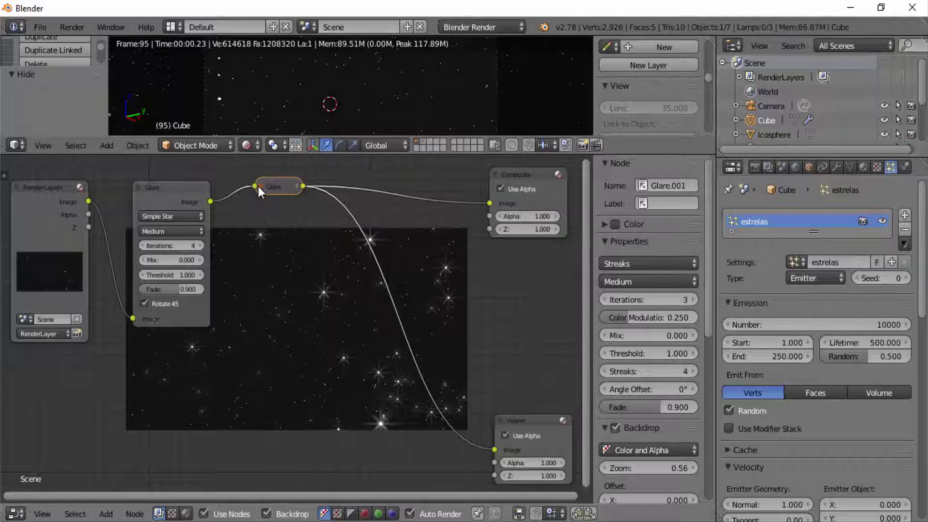
pyautogui.click(141, 190)
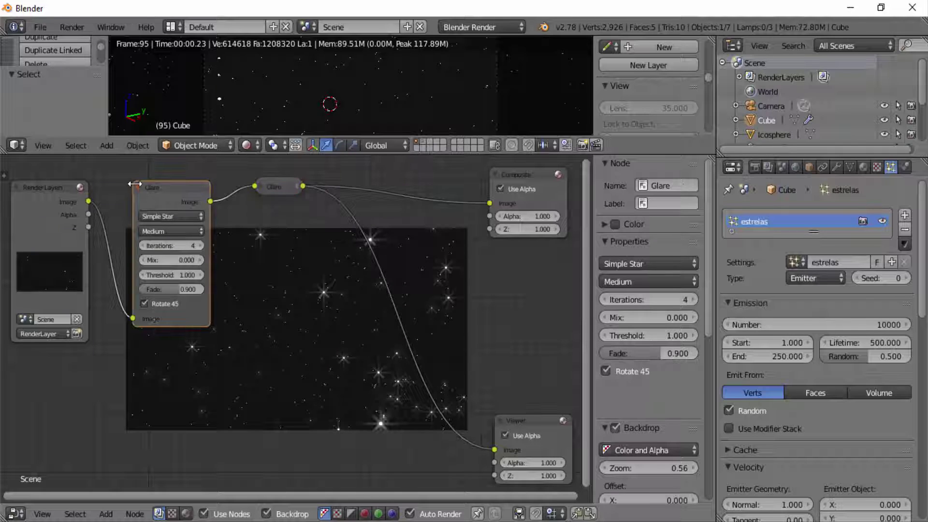
# Collapse the first Glare, Viewer and Composite nodes and tuck the Viewer just below Composite
pyautogui.press('h')
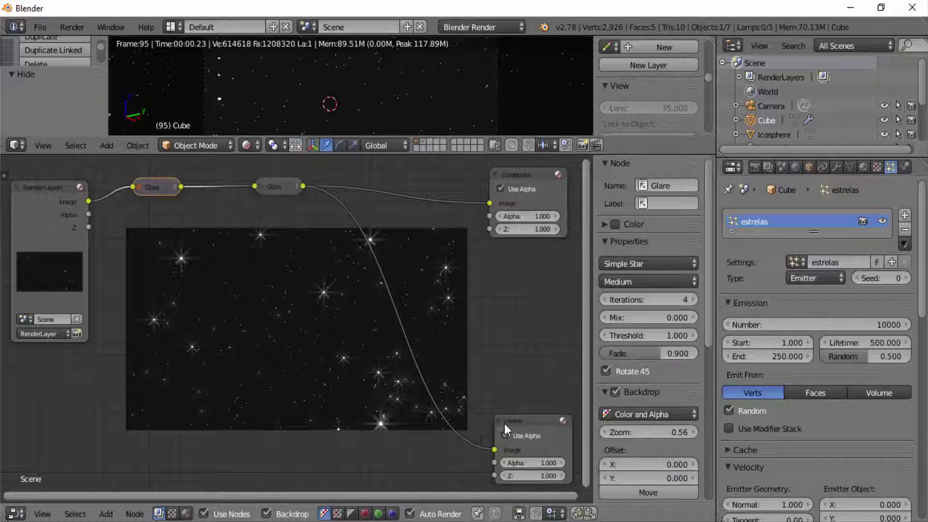
pyautogui.click(500, 422)
pyautogui.press('g')
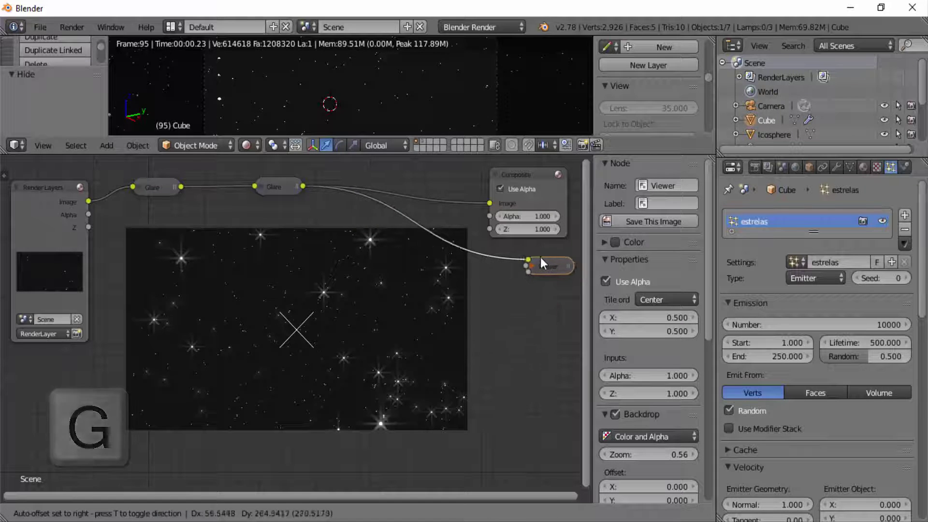
pyautogui.click(540, 254)
pyautogui.click(495, 174)
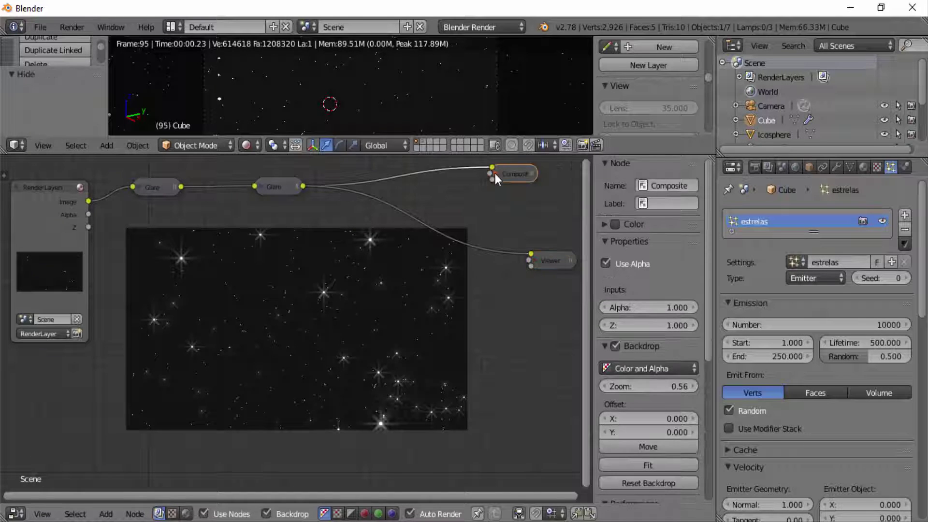
pyautogui.click(544, 259)
pyautogui.press('g')
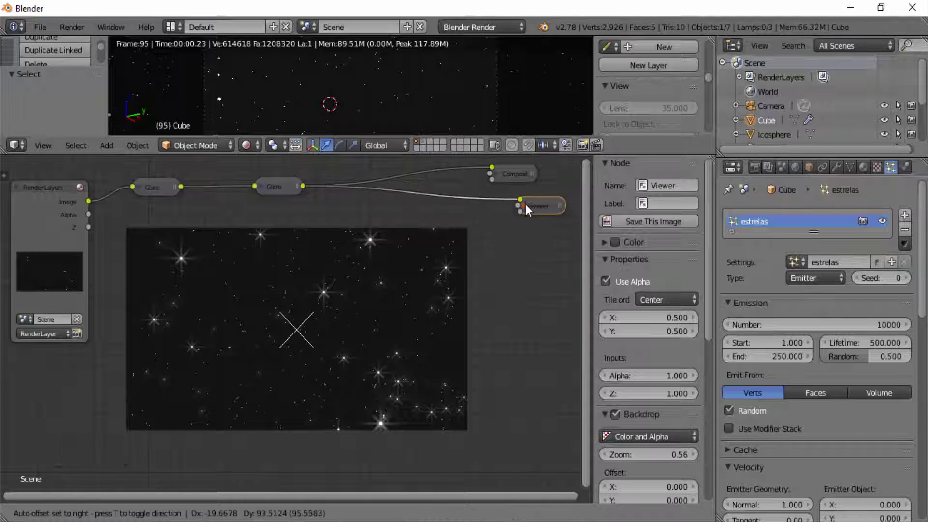
pyautogui.click(500, 202)
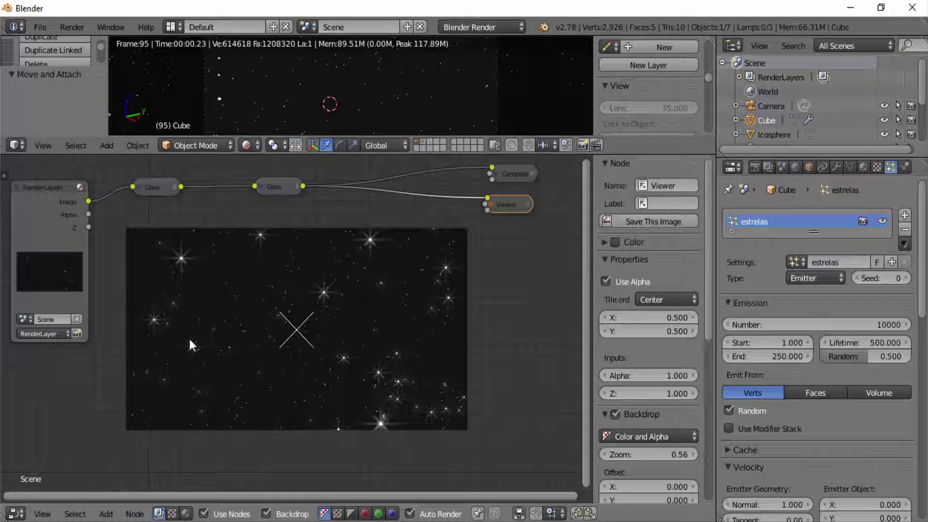
# Replace the node editor with a resized Timeline and show the 3D view in Solid shading
pyautogui.click(16, 513)
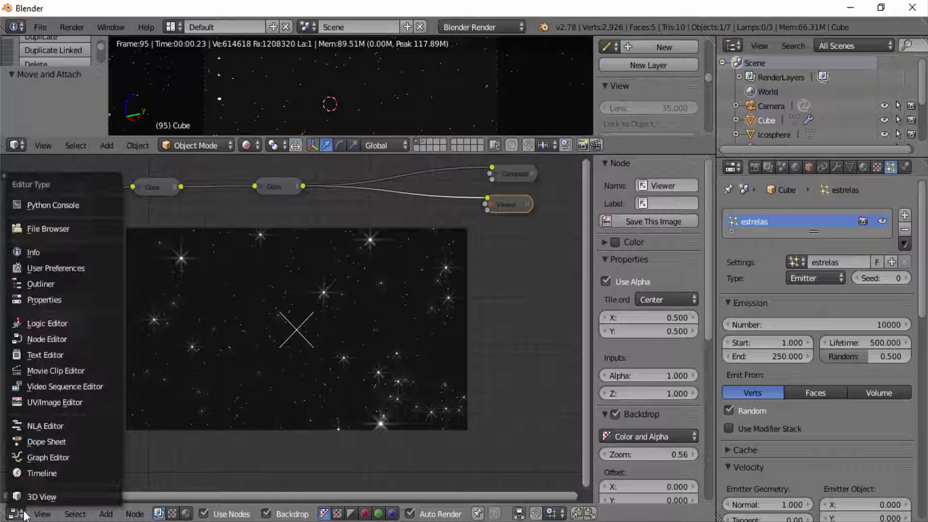
pyautogui.click(38, 483)
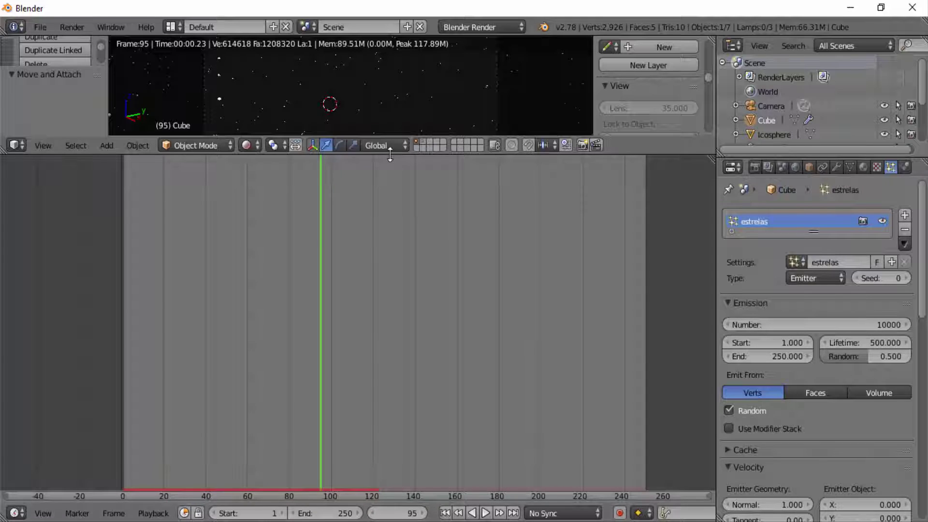
pyautogui.moveTo(390, 156); pyautogui.dragTo(395, 429)
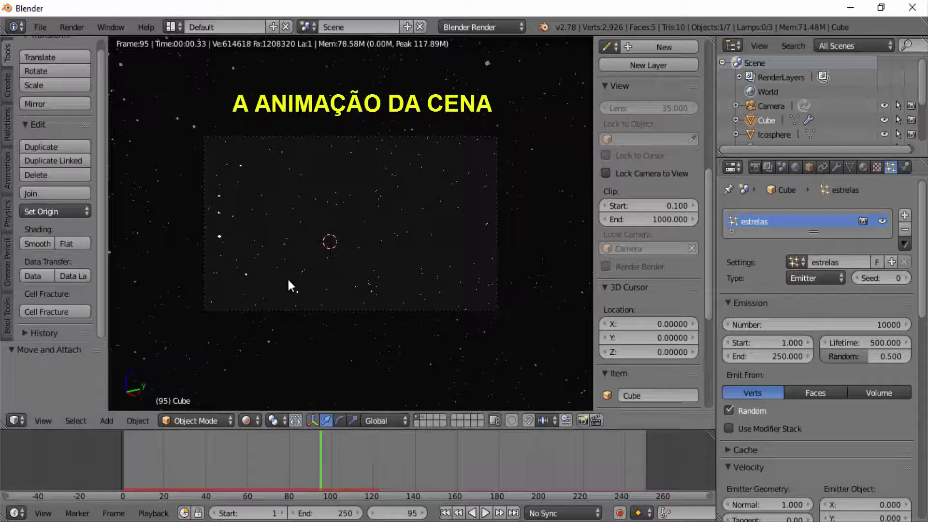
pyautogui.click(257, 419)
pyautogui.click(274, 373)
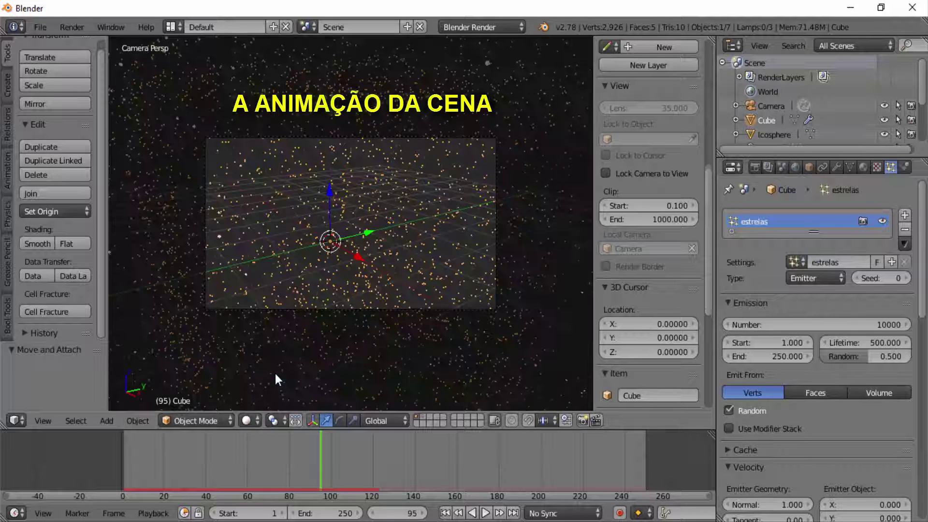
# Keyframe the Cube's location, rotation and scale at frame 1, then set frame 250
pyautogui.click(125, 470)
pyautogui.hotkey('alt', 'a')
pyautogui.hotkey('alt', 'a')
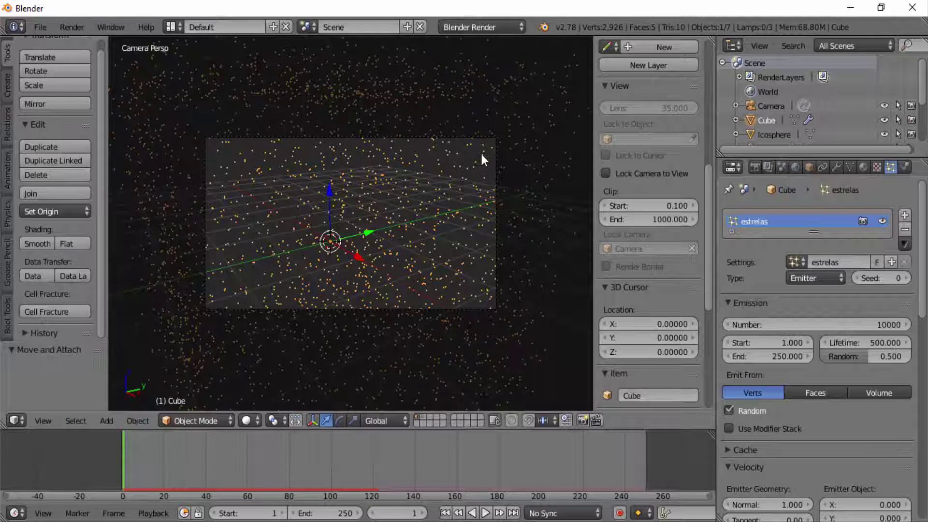
pyautogui.press('i')
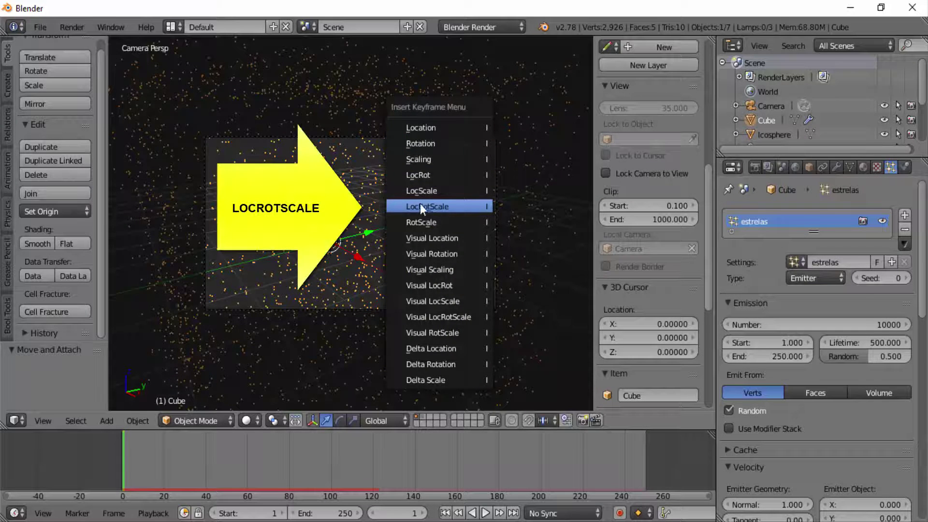
pyautogui.click(456, 207)
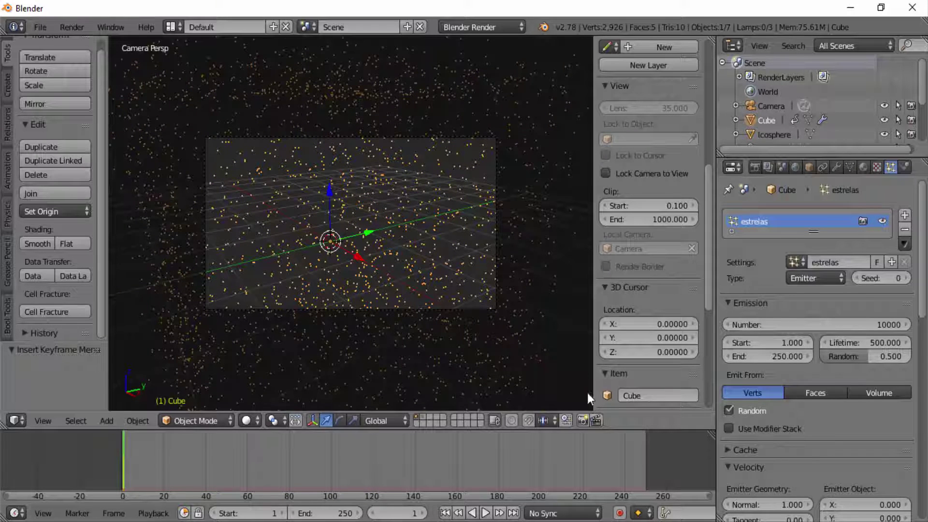
pyautogui.click(645, 451)
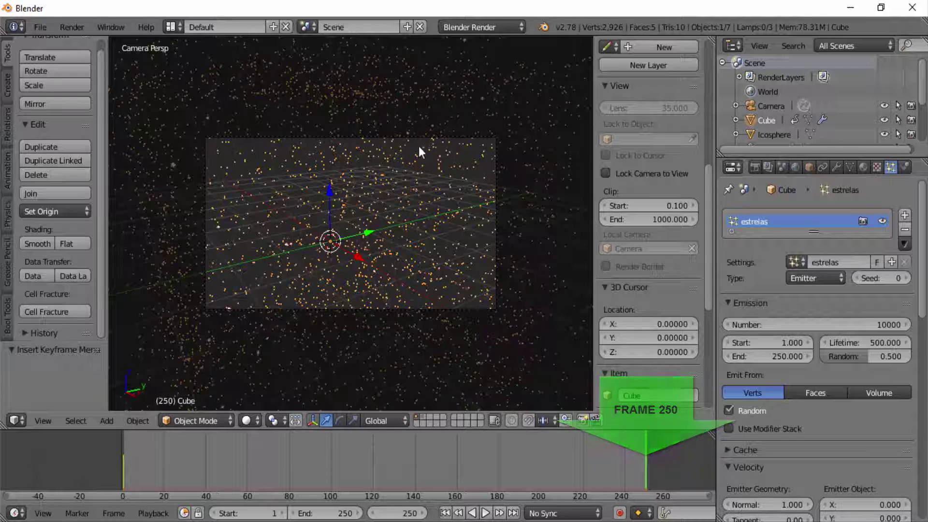
# Insert a LocRotScale keyframe for the Cube at frame 250 and close the N sidebar
pyautogui.press('i')
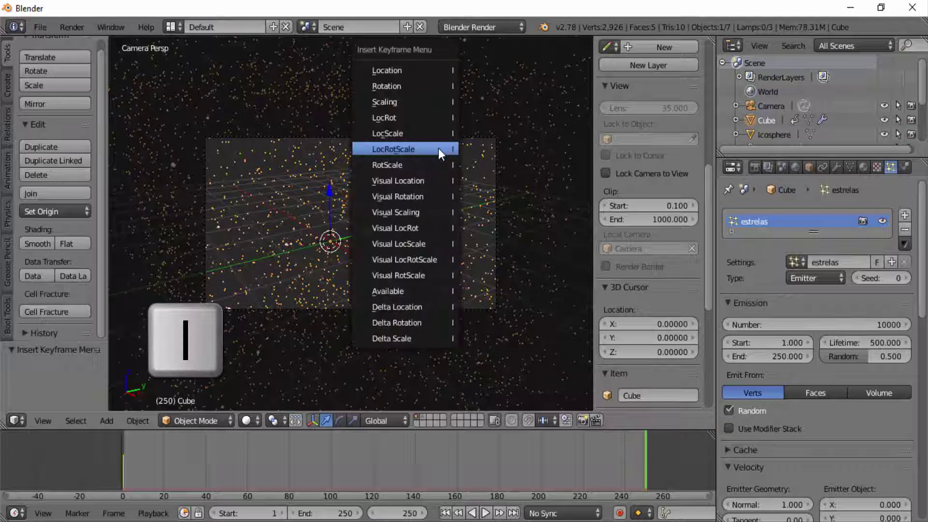
pyautogui.click(391, 152)
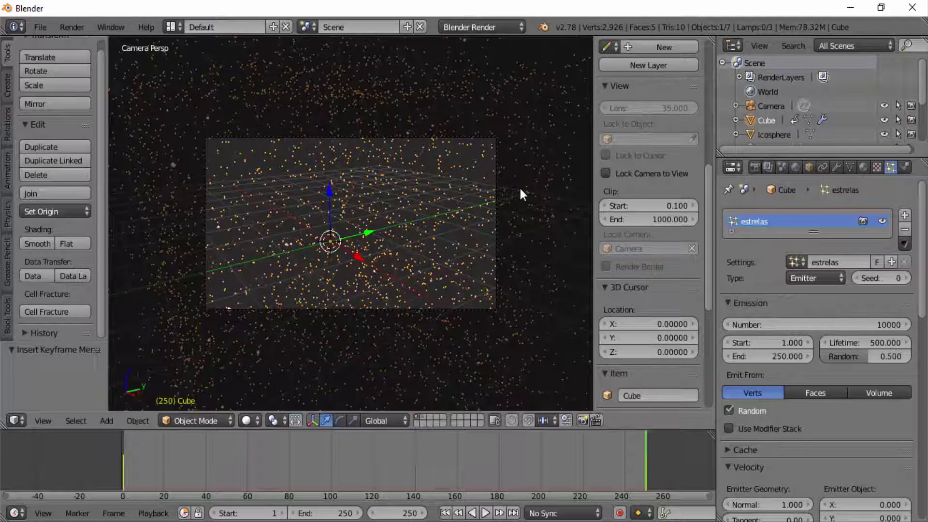
pyautogui.press('n')
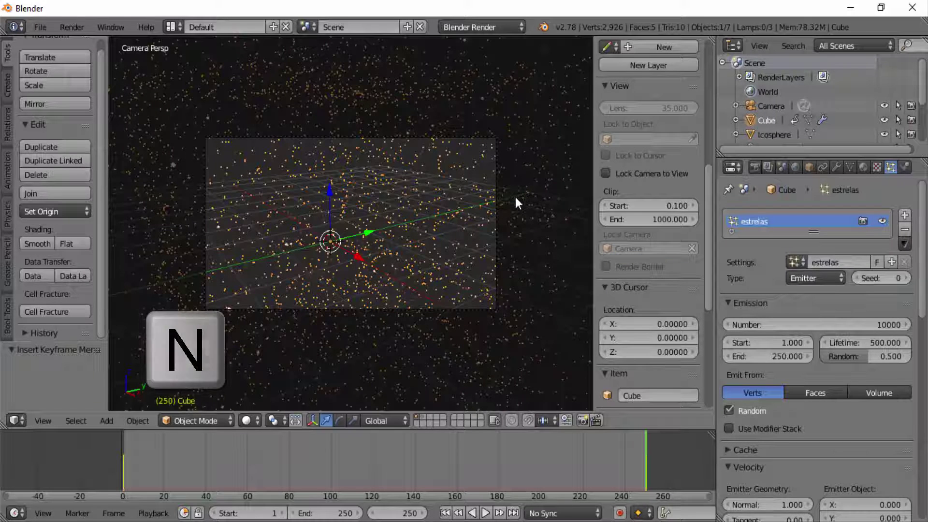
pyautogui.press('n')
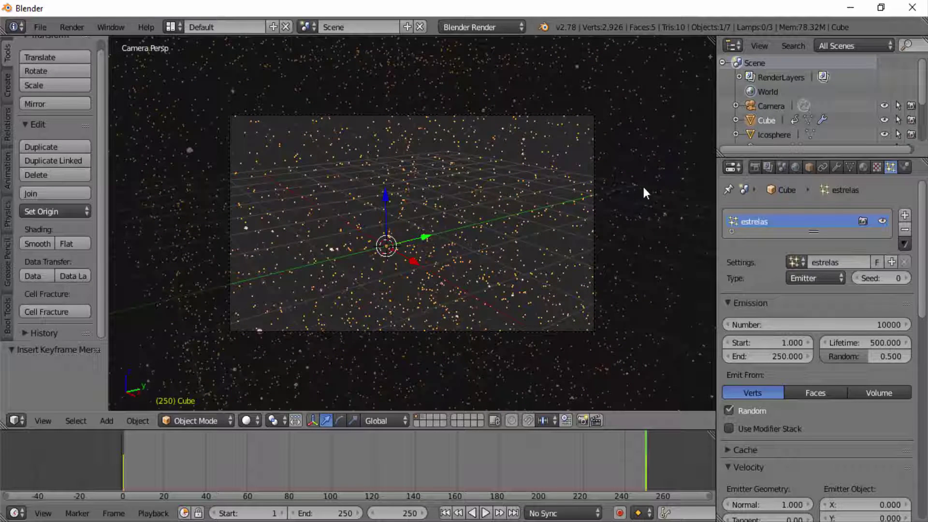
# Apply the HDTV 720p render preset (1280×720, 24 fps) and bring the Output panel into view
pyautogui.click(755, 167)
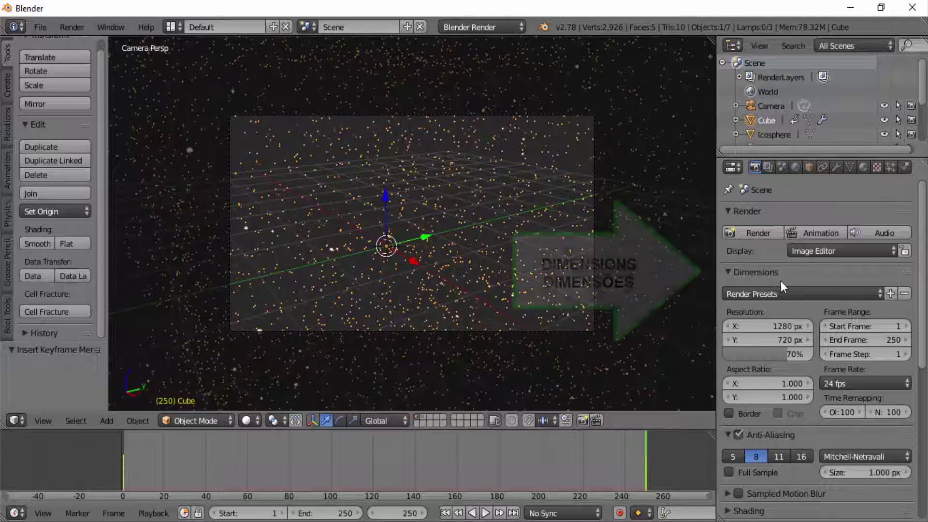
pyautogui.click(865, 289)
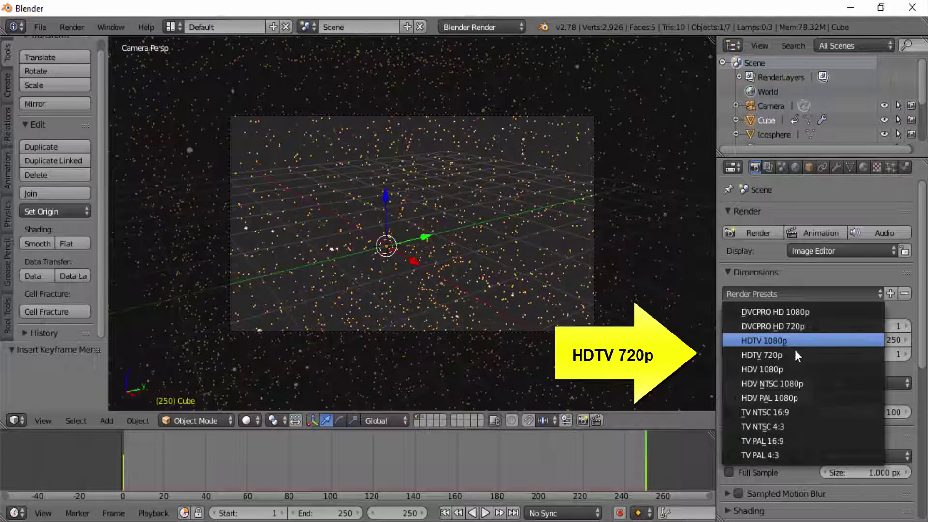
pyautogui.click(772, 353)
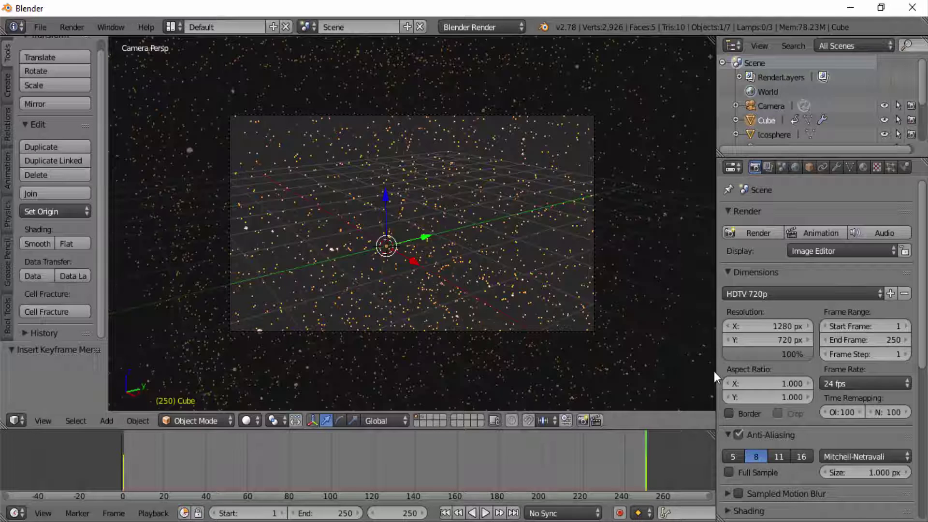
pyautogui.scroll(1, 714, 371)
pyautogui.scroll(-2, 764, 392)
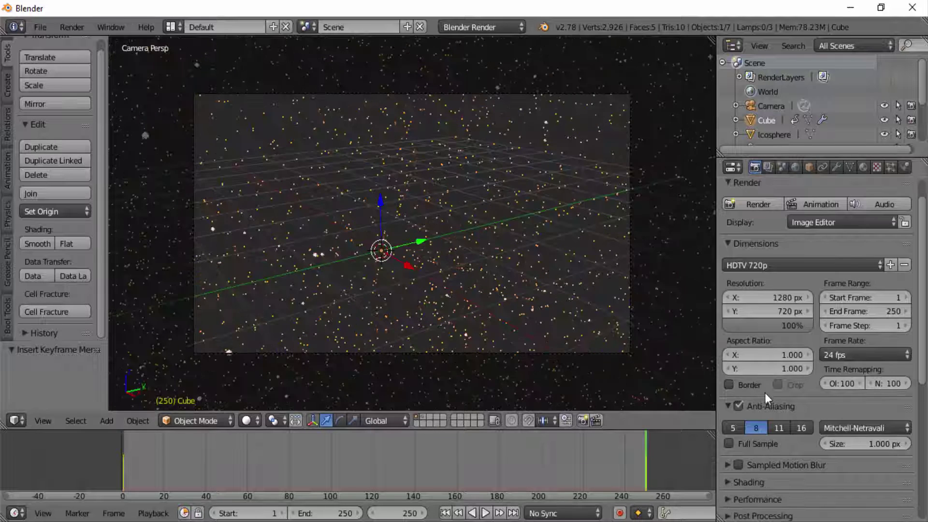
pyautogui.scroll(-3, 767, 399)
pyautogui.scroll(-5, 767, 398)
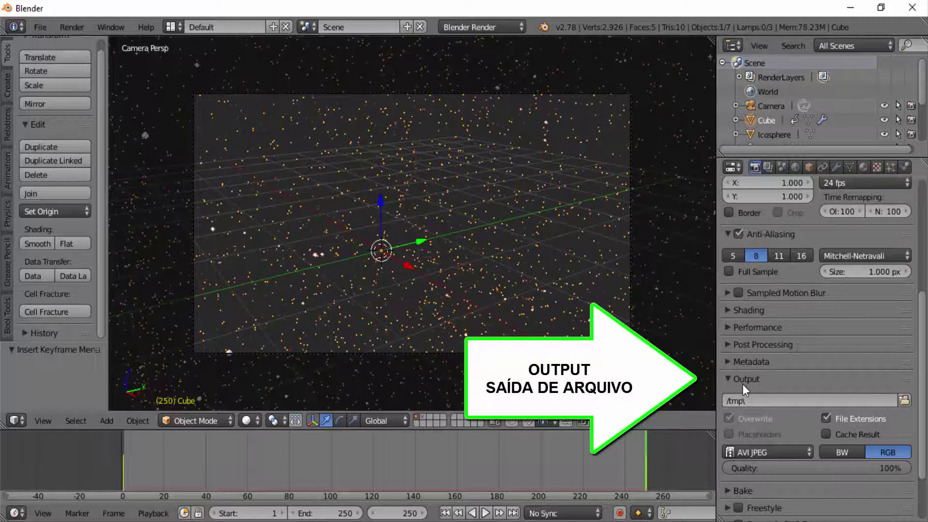
# Set the render output path to /tmp\brilho de estrelas with AVI JPEG file format
pyautogui.click(757, 399)
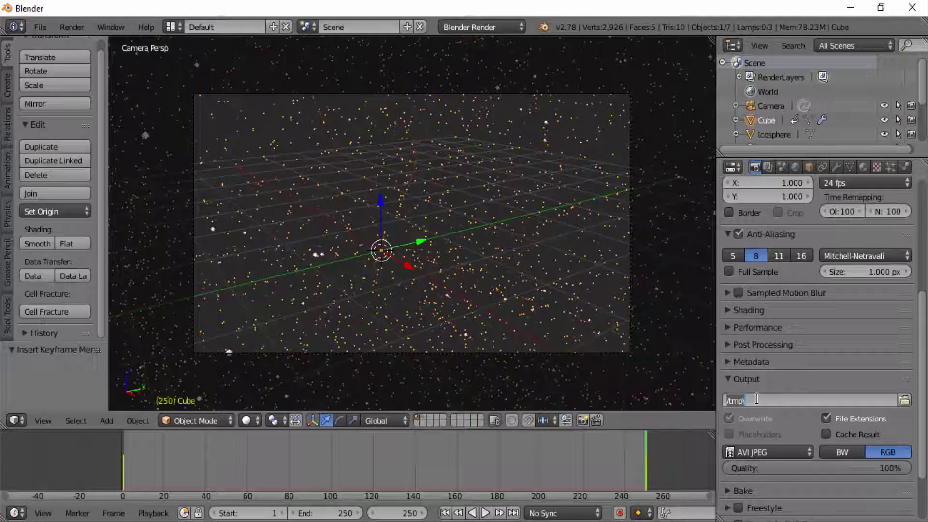
pyautogui.write('brilho de')
pyautogui.write(' estrelas')
pyautogui.press('Return')
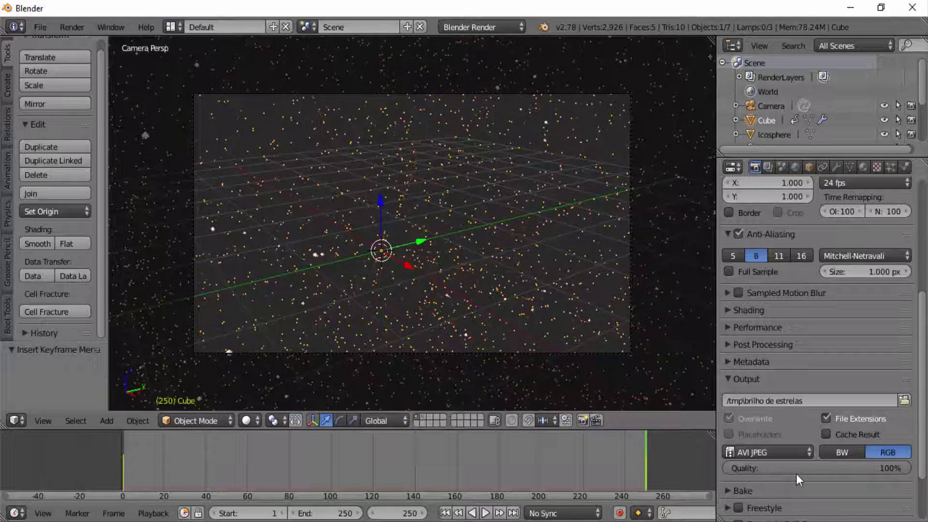
pyautogui.click(811, 451)
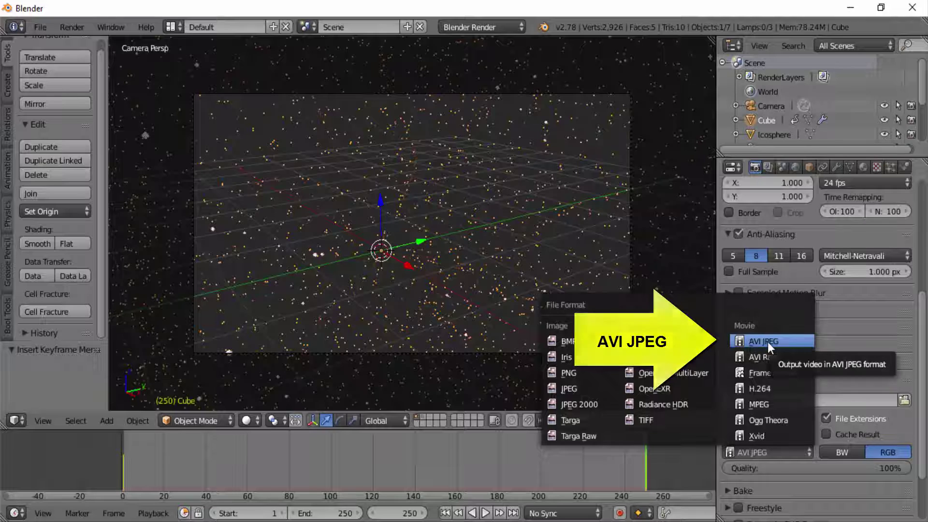
pyautogui.click(767, 341)
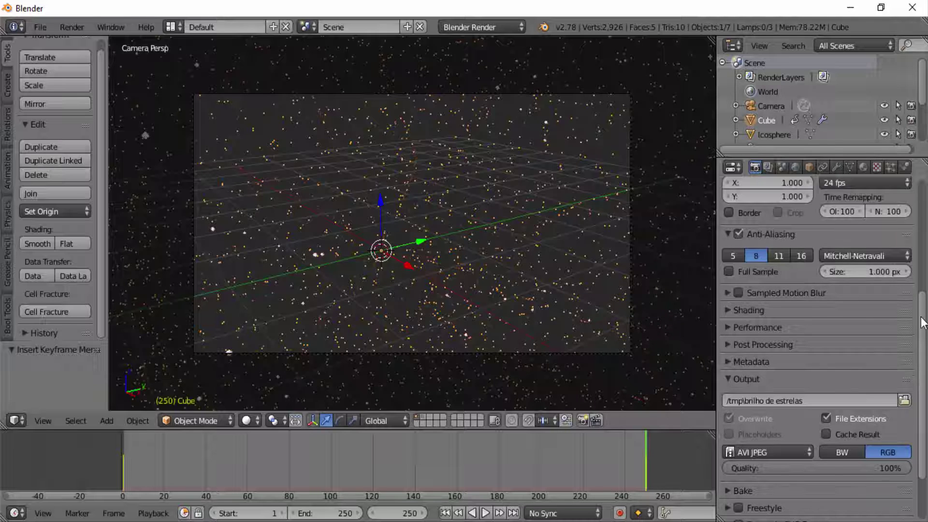
pyautogui.scroll(5, 923, 323)
pyautogui.scroll(5, 909, 241)
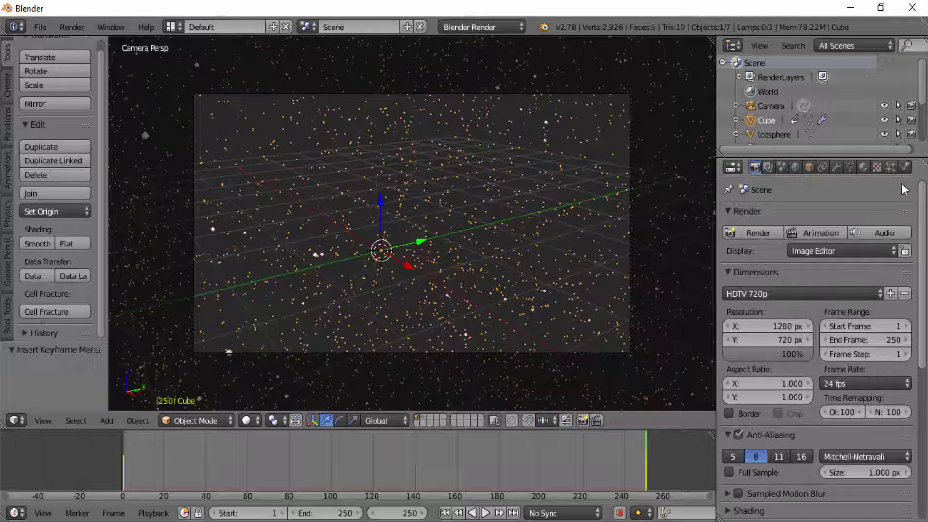
# Render the full 250-frame starfield animation, then open the Render menu
pyautogui.click(819, 231)
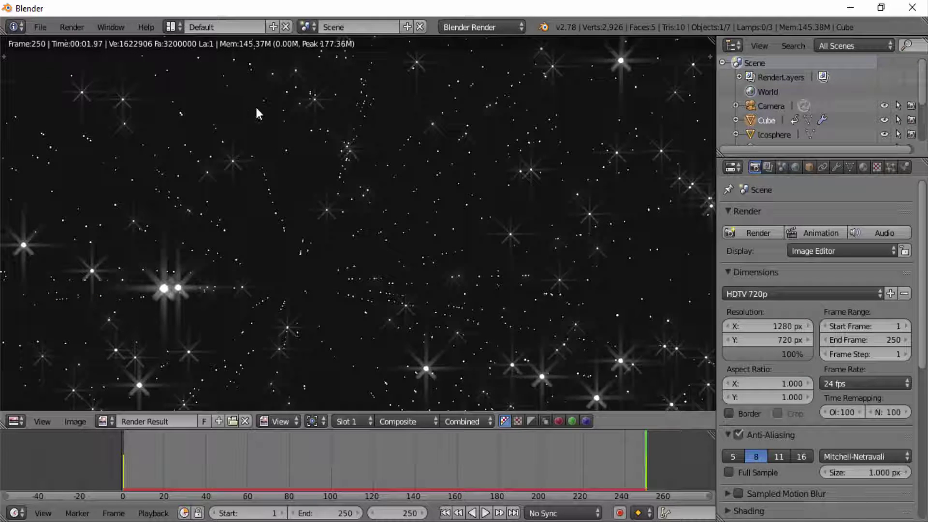
pyautogui.click(74, 29)
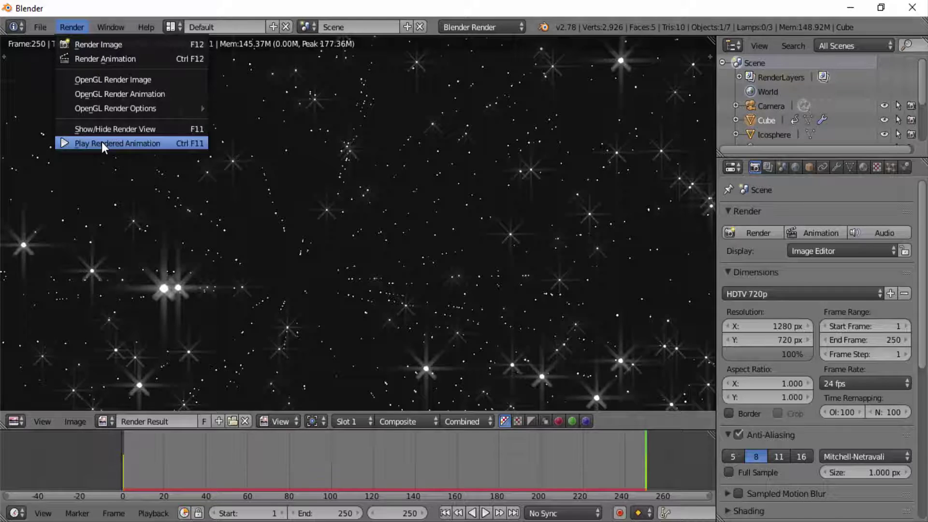
# Play the rendered brilho de estrelas AVI, close the player, and return to the 3D view
pyautogui.click(101, 141)
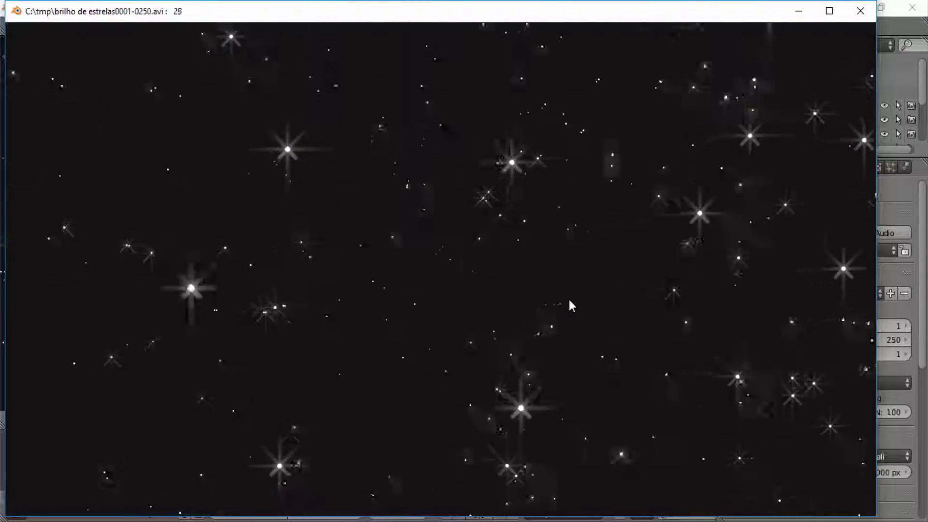
pyautogui.click(861, 10)
pyautogui.press('Escape')
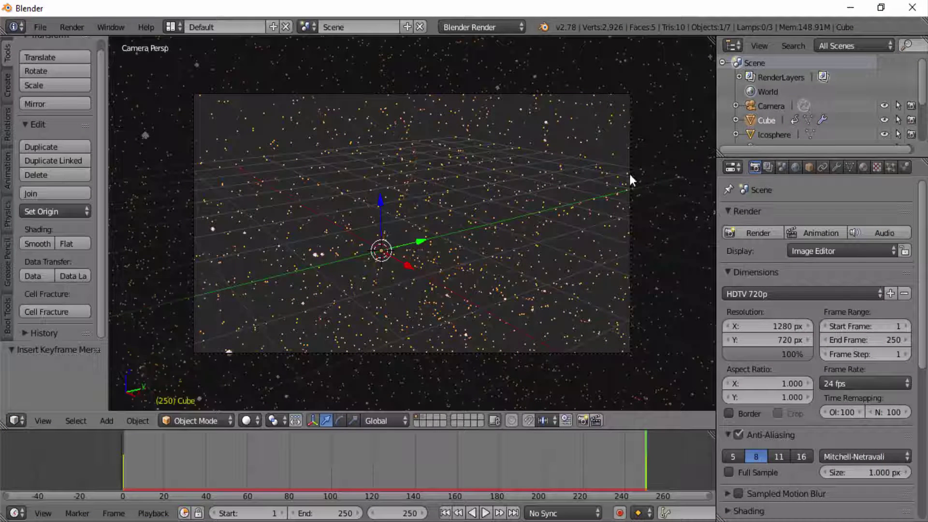
# Set the estrelas particles' velocity Random value to 0.500 in the Particles tab
pyautogui.click(889, 167)
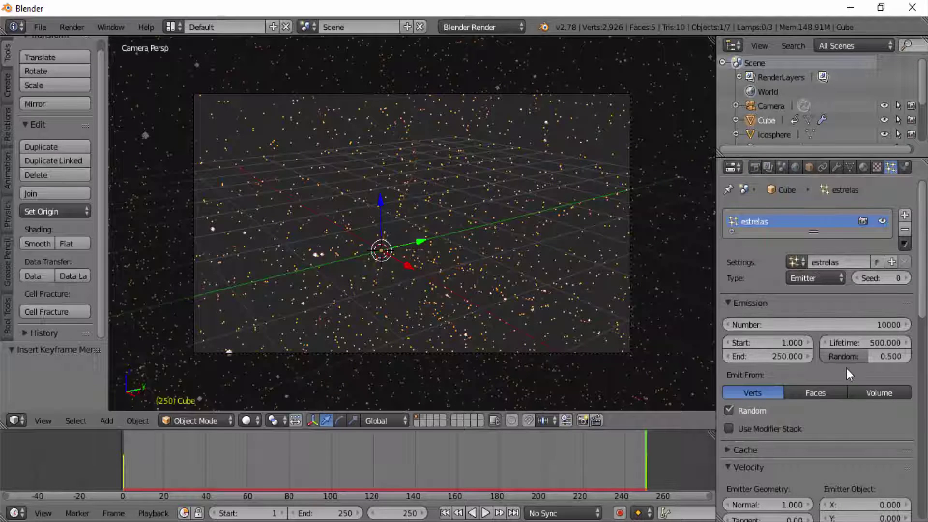
pyautogui.scroll(-4, 854, 373)
pyautogui.scroll(-3, 853, 368)
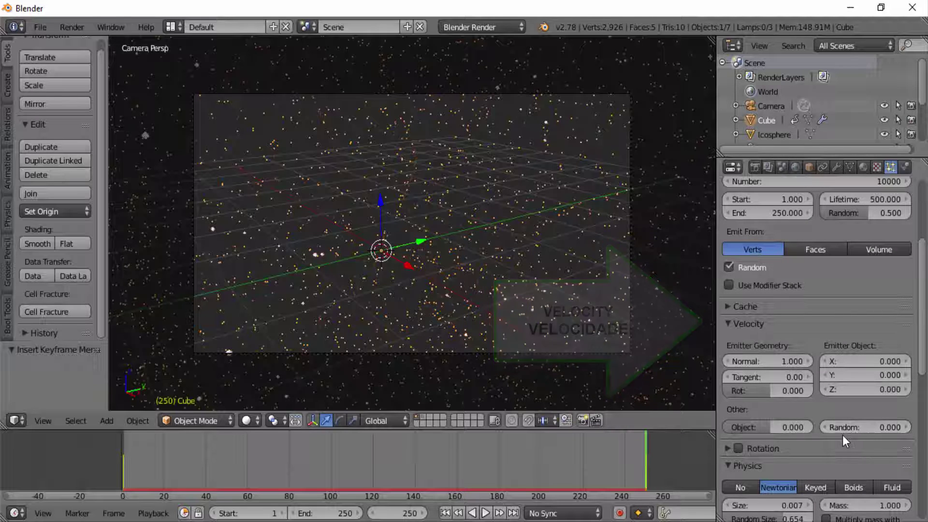
pyautogui.moveTo(846, 428); pyautogui.dragTo(865, 428)
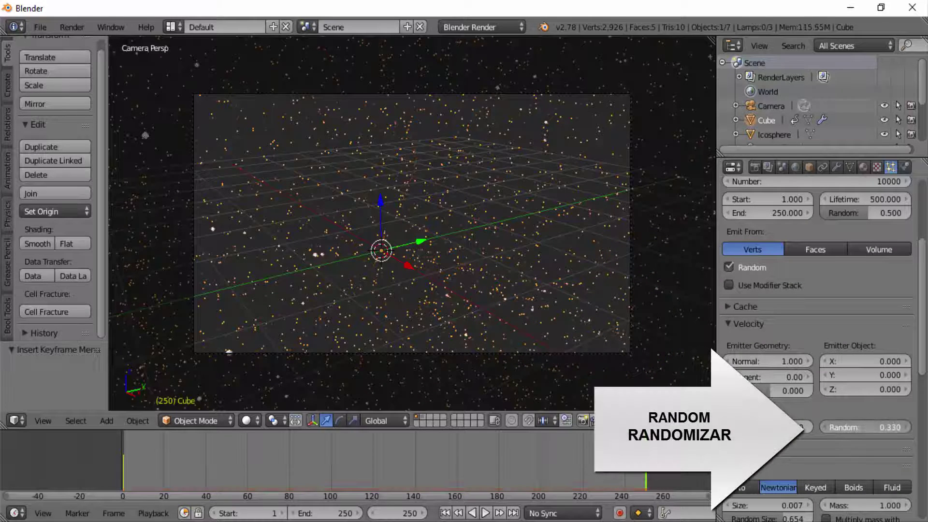
pyautogui.moveTo(823, 426); pyautogui.dragTo(850, 426)
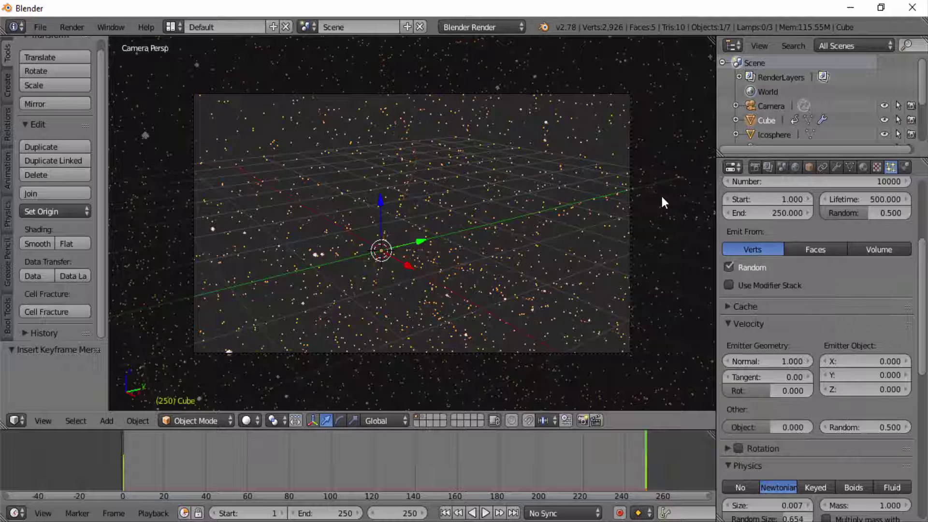
pyautogui.scroll(8, 822, 179)
# Change the output path to /tmp\brilho de estrelas 1 and render the animation again
pyautogui.click(755, 168)
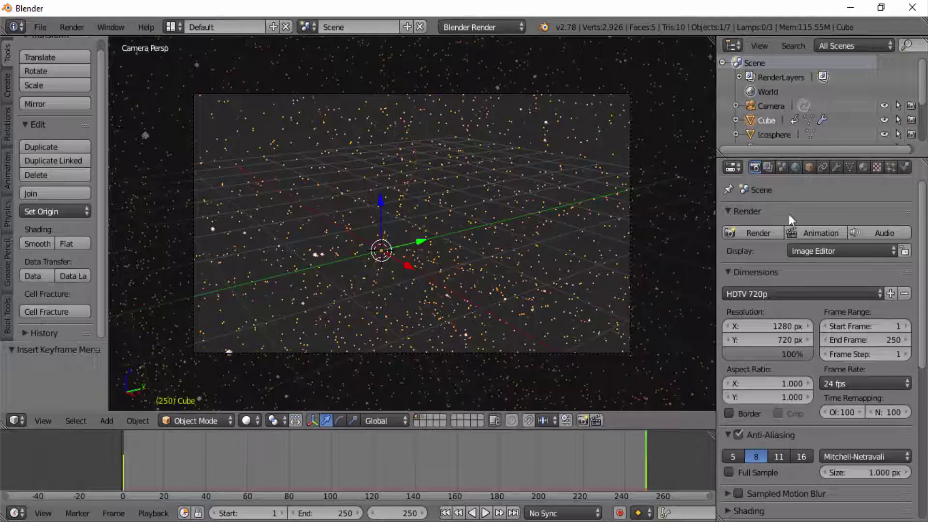
pyautogui.moveTo(921, 208); pyautogui.dragTo(921, 324)
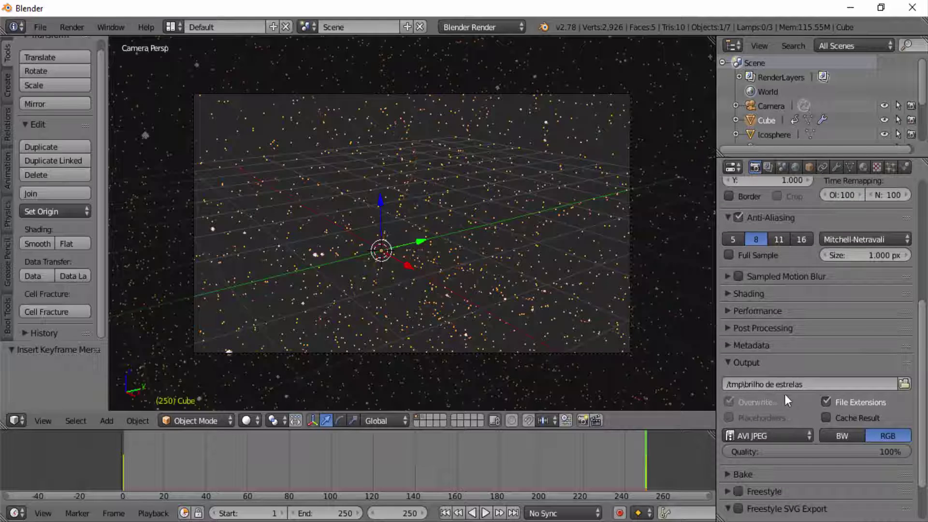
pyautogui.click(804, 384)
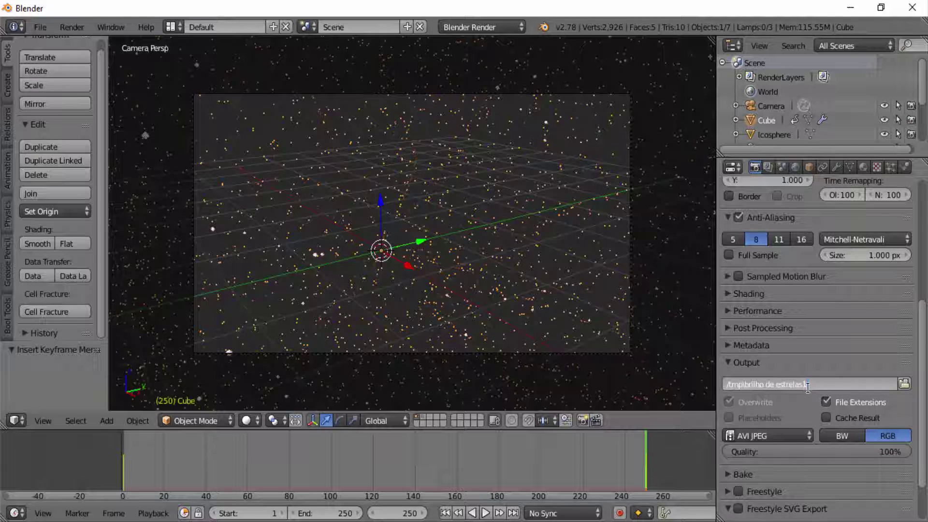
pyautogui.write(' 1')
pyautogui.press('Return')
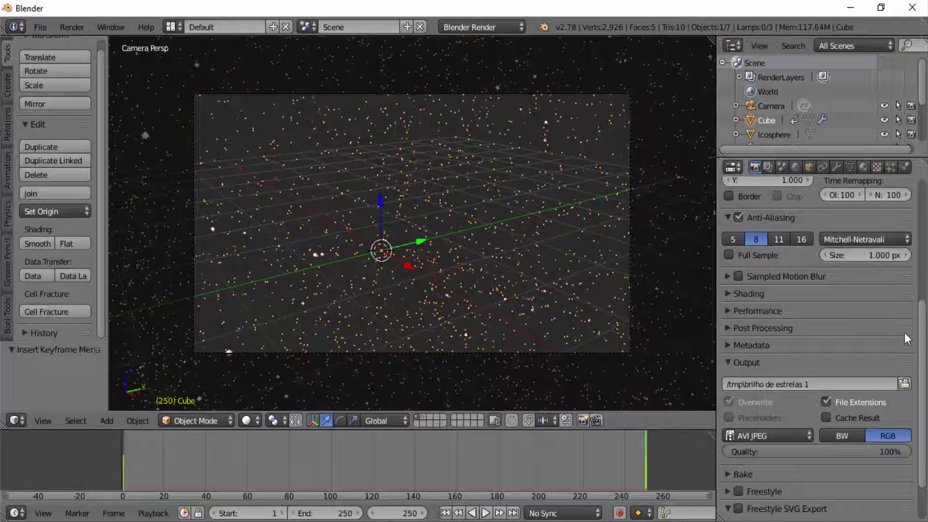
pyautogui.scroll(5, 920, 316)
pyautogui.scroll(5, 920, 316)
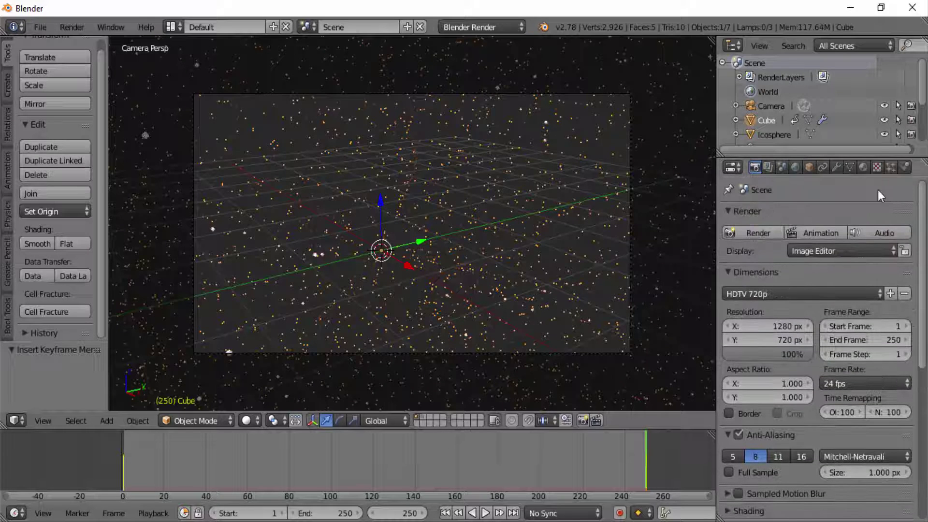
pyautogui.click(818, 230)
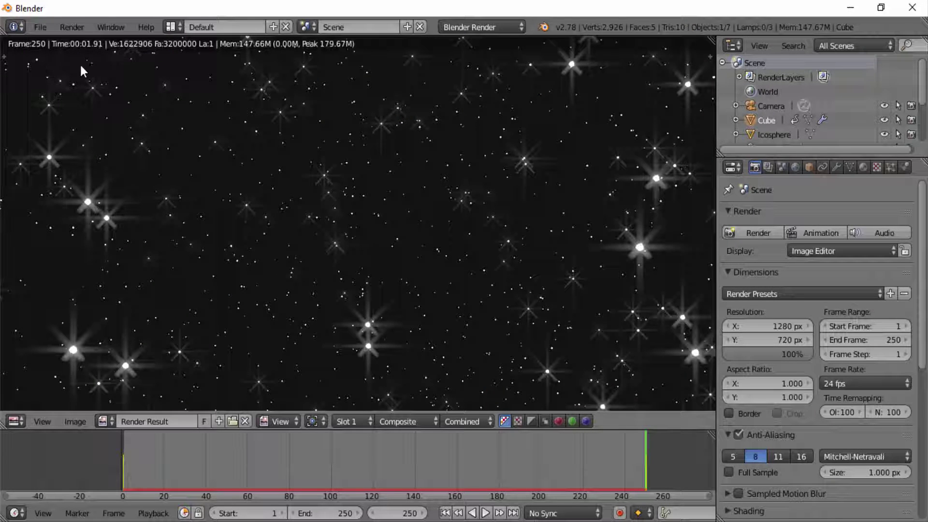
# Review the estrelas velocity settings (Random 0.500) after the re-render, then open the Render menu
pyautogui.click(890, 168)
pyautogui.scroll(-2, 876, 445)
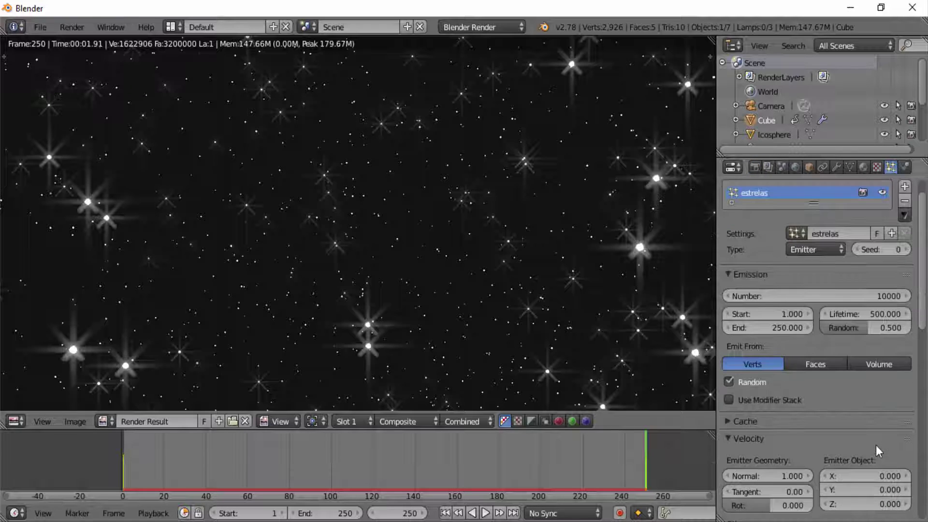
pyautogui.scroll(-2, 876, 444)
pyautogui.scroll(-1, 869, 430)
pyautogui.scroll(-3, 862, 415)
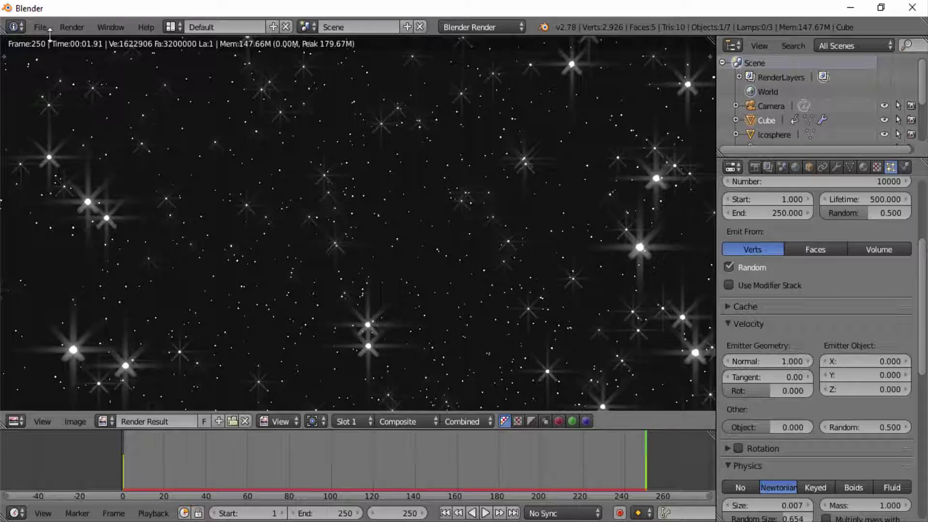
pyautogui.click(70, 27)
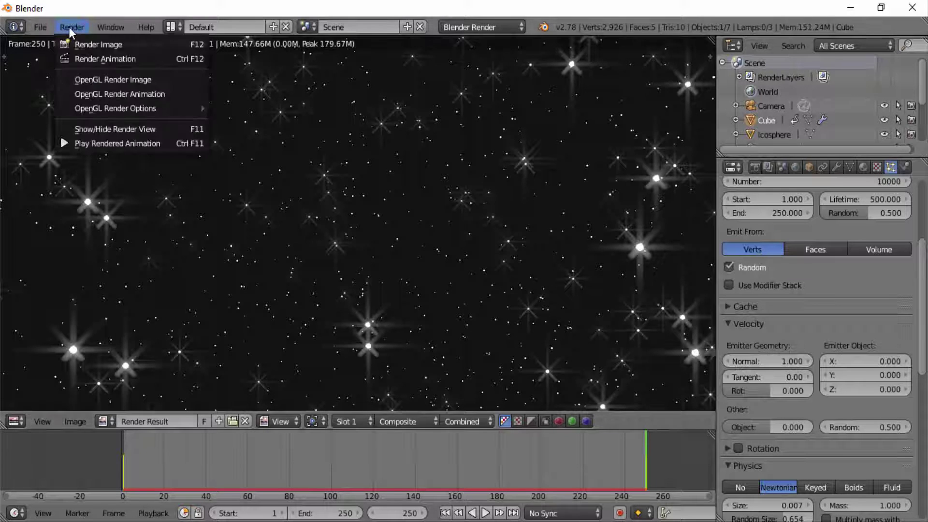
# Play back brilho de estrelas 10001-0250.avi and close the player
pyautogui.click(91, 142)
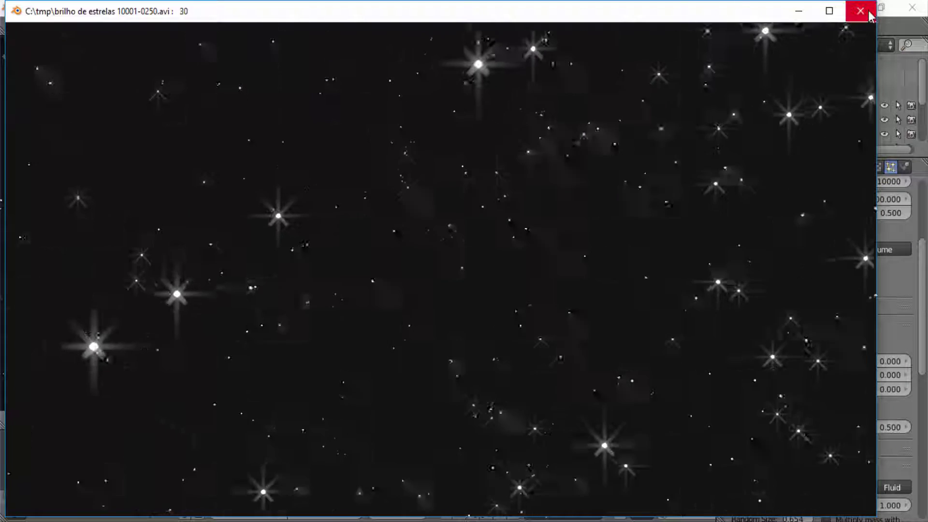
pyautogui.press('Escape')
pyautogui.press('Escape')
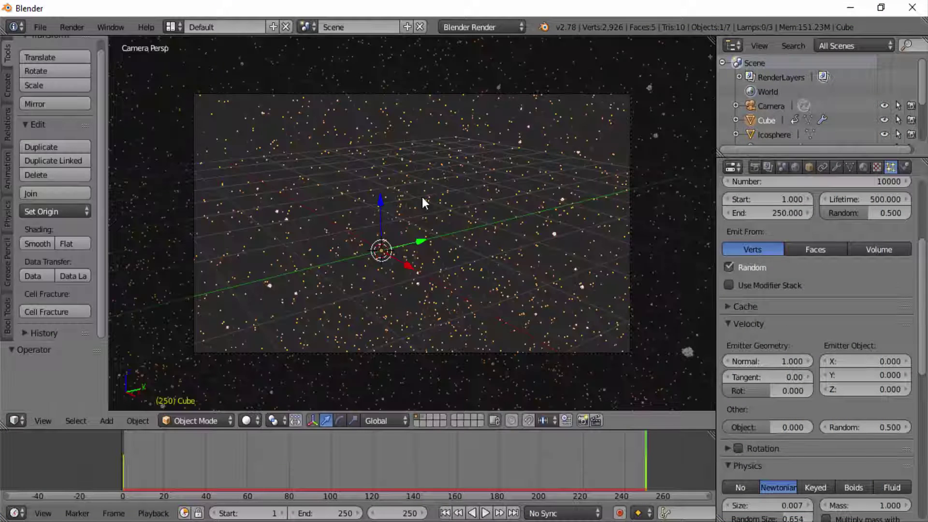